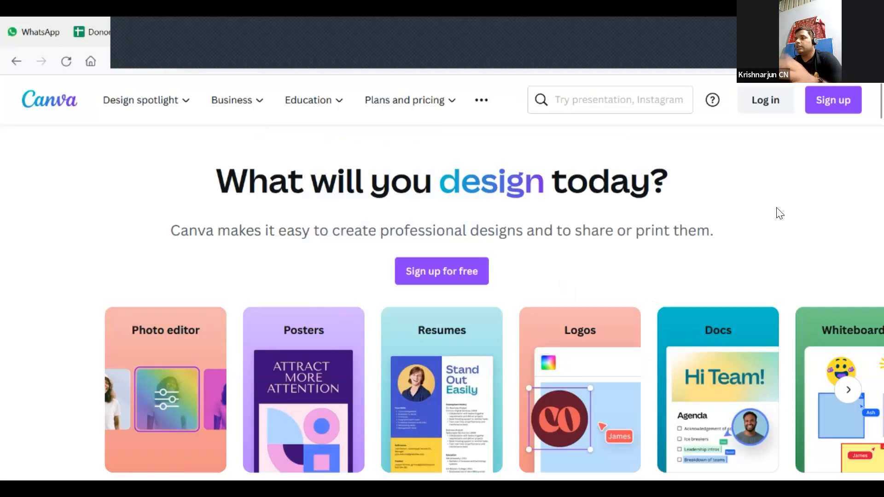
Step: Start a new blank design from the Canva home page without logging in
{"action": "scroll", "coordinate": [141, 305], "scroll_direction": "down", "scroll_amount": 10}
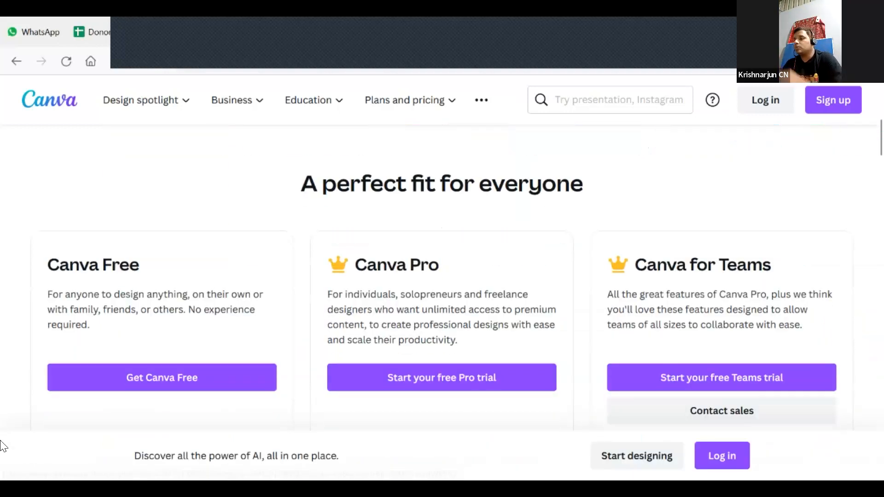
{"action": "left_click", "coordinate": [627, 453]}
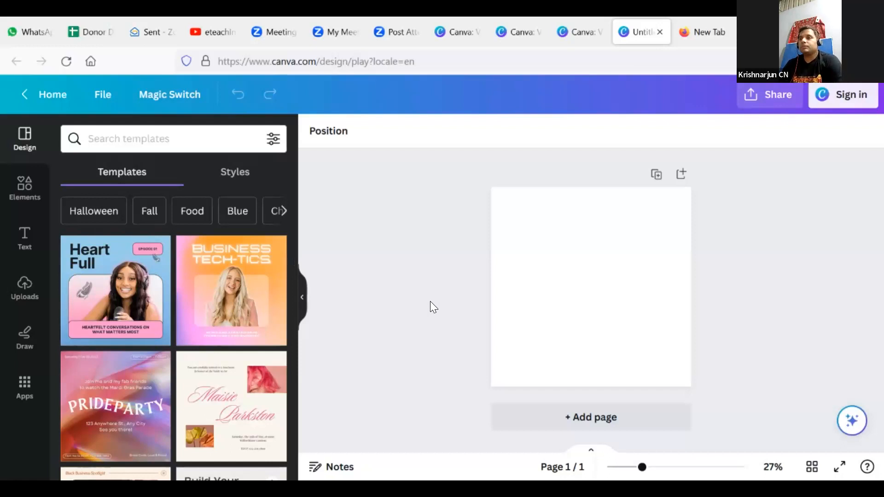
Step: Search the design templates for "team india cricket"
{"action": "left_click", "coordinate": [127, 133]}
{"action": "left_click", "coordinate": [373, 270]}
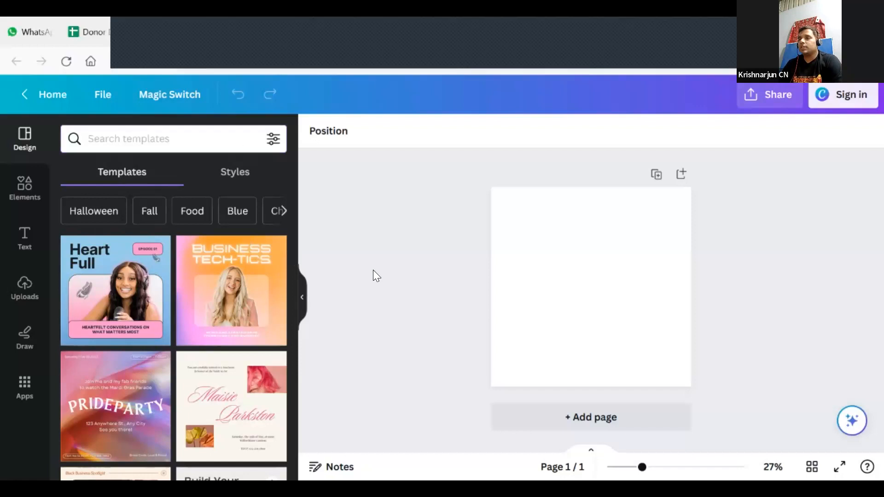
{"action": "left_click", "coordinate": [121, 138]}
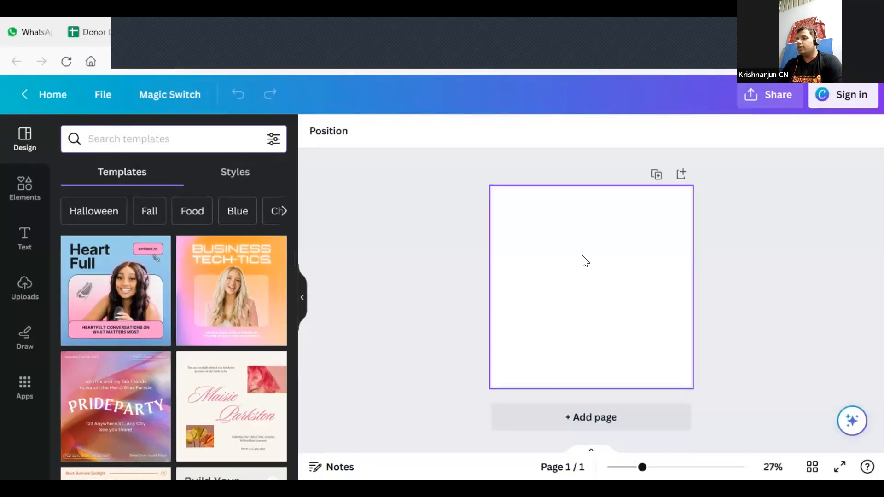
{"action": "left_click", "coordinate": [392, 206]}
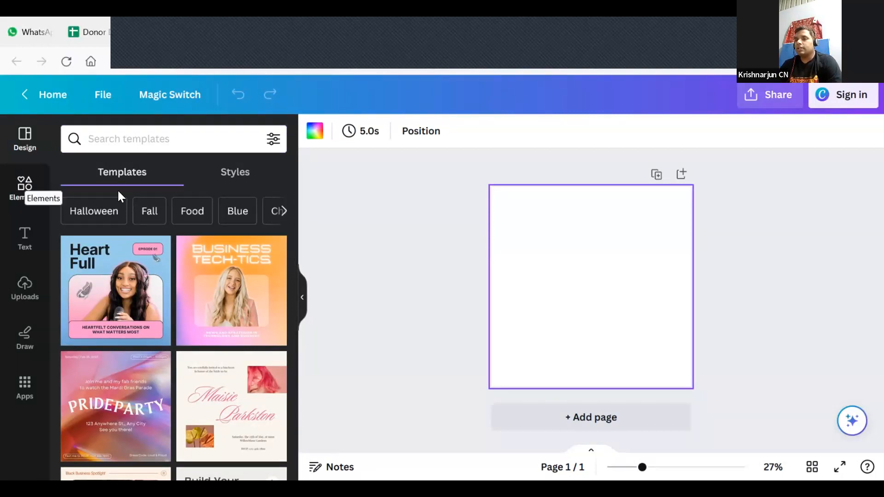
{"action": "left_click", "coordinate": [148, 138]}
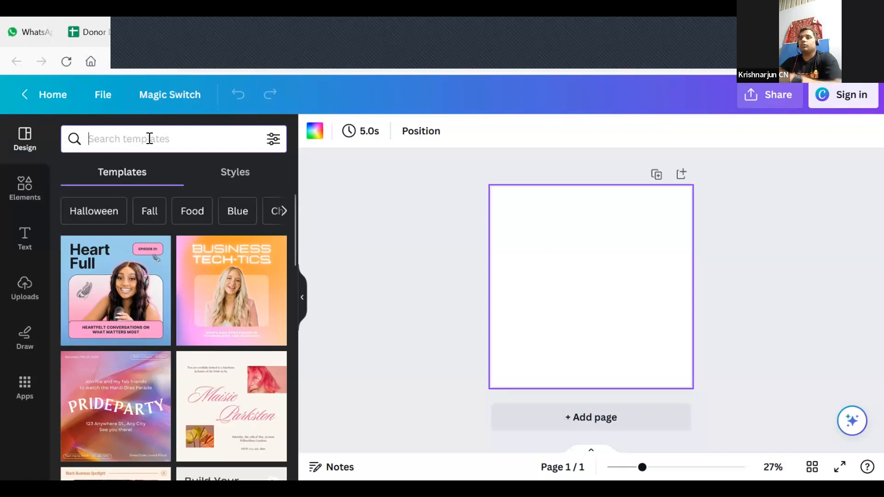
{"action": "type", "text": "s"}
{"action": "key", "text": "BackSpace"}
{"action": "type", "text": "team indi"}
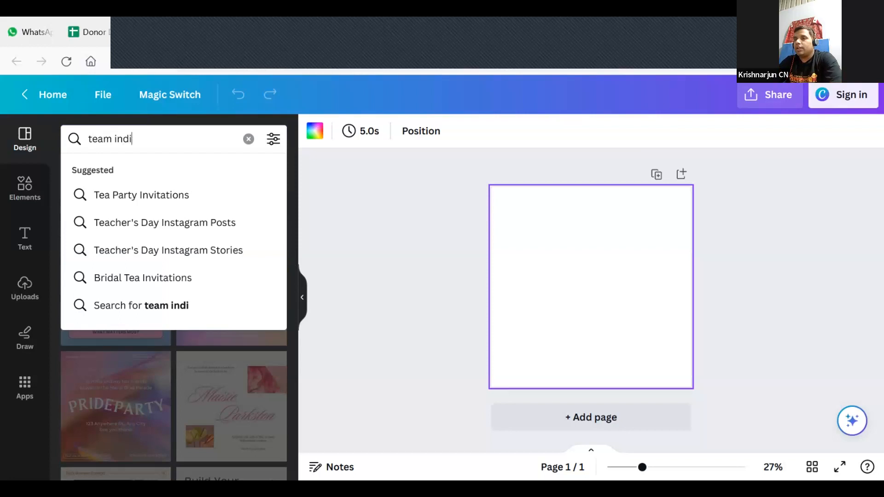
{"action": "type", "text": "a cricket"}
{"action": "key", "text": "Return"}
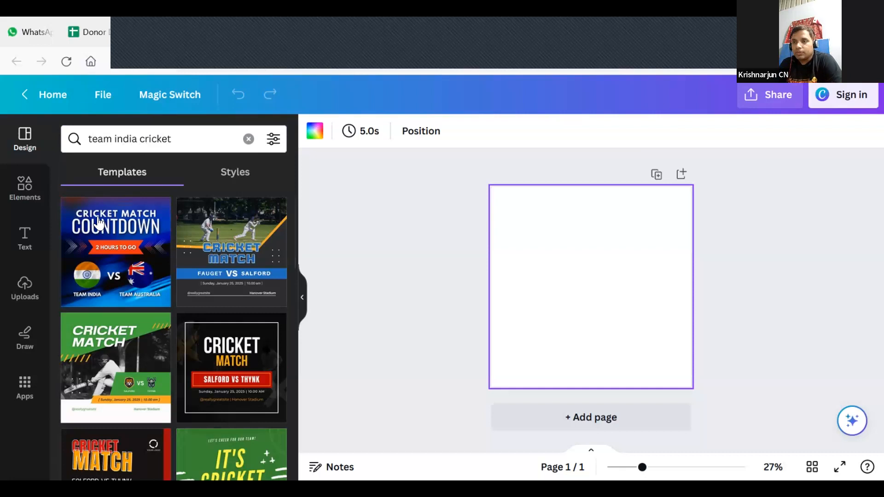
Step: Browse the cricket templates, choose the dark blue Salford vs Borcelle match design, and sign in to the account
{"action": "left_click_drag", "start_coordinate": [291, 220], "coordinate": [293, 342]}
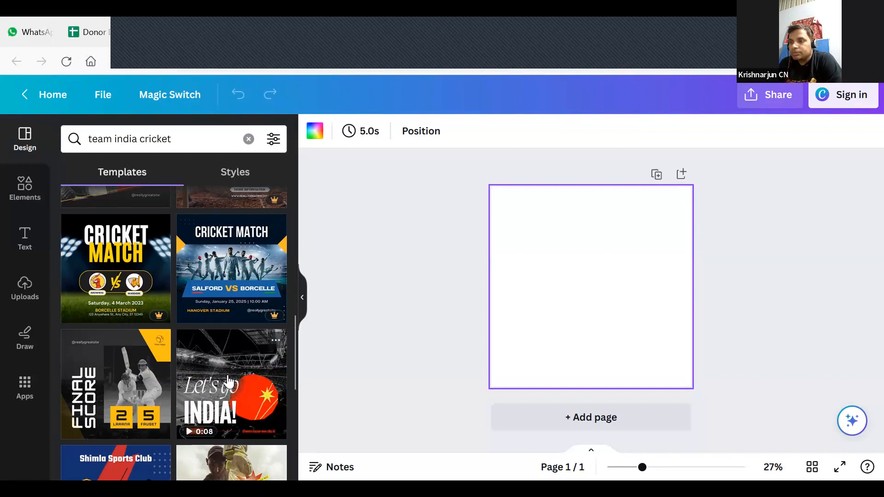
{"action": "left_click_drag", "start_coordinate": [292, 341], "coordinate": [295, 416]}
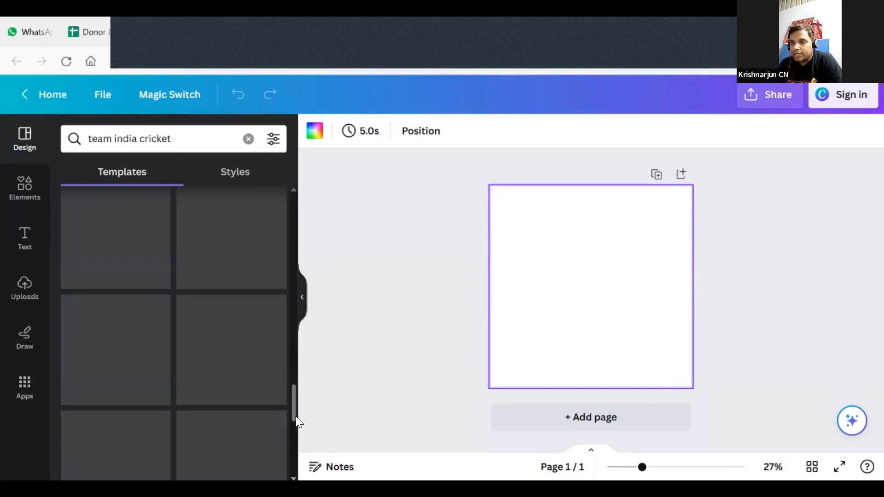
{"action": "left_click_drag", "start_coordinate": [298, 374], "coordinate": [299, 299]}
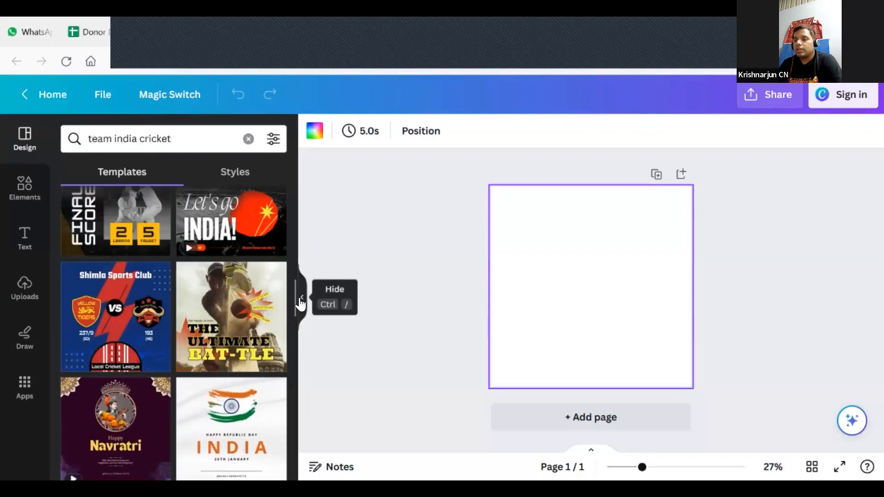
{"action": "left_click_drag", "start_coordinate": [295, 304], "coordinate": [296, 267]}
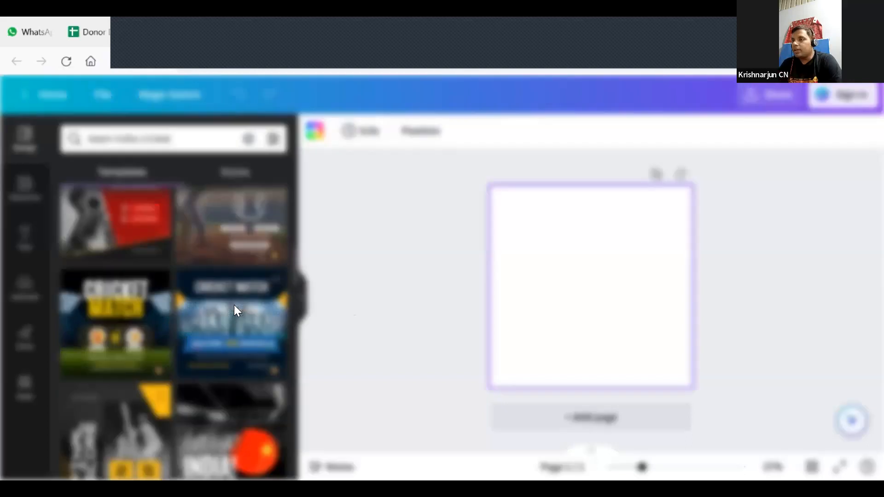
{"action": "left_click", "coordinate": [233, 305]}
{"action": "left_click", "coordinate": [324, 204]}
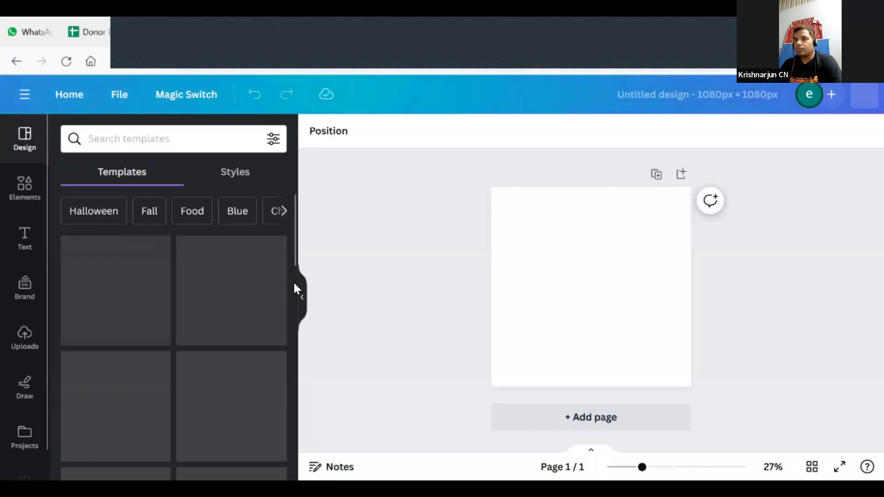
Step: Search the templates for "team india cricket" in the signed-in editor
{"action": "left_click", "coordinate": [110, 137]}
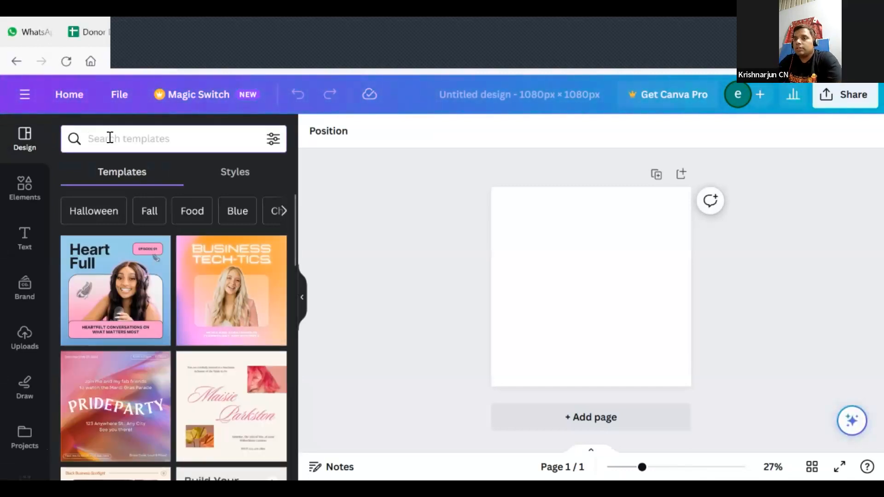
{"action": "type", "text": "team"}
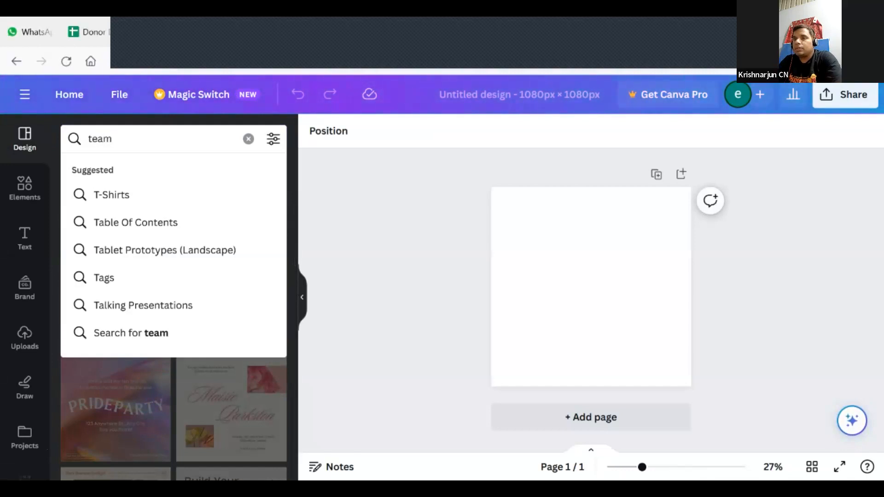
{"action": "left_click", "coordinate": [200, 98]}
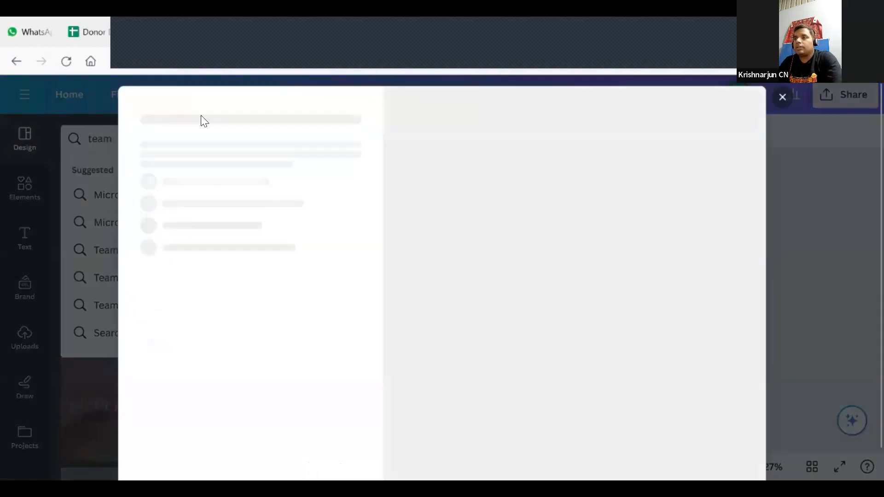
{"action": "left_click", "coordinate": [782, 97]}
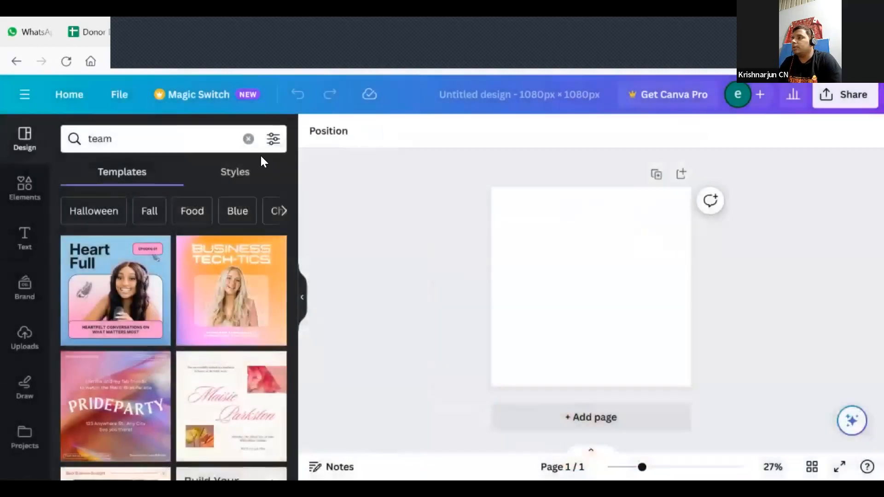
{"action": "left_click", "coordinate": [140, 139]}
{"action": "type", "text": "india cricket"}
{"action": "key", "text": "Return"}
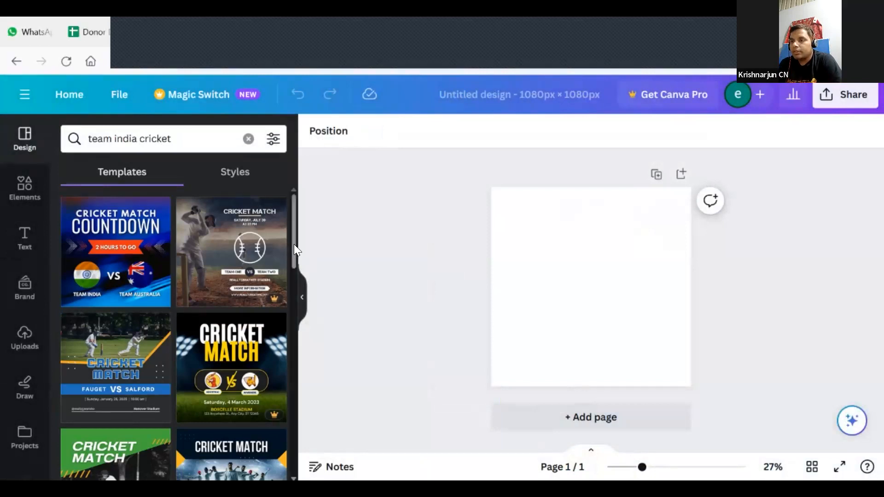
Step: Try to apply the dark blue Salford vs Borcelle cricket match template to the page
{"action": "scroll", "coordinate": [212, 296], "scroll_direction": "down", "scroll_amount": 3}
{"action": "left_click", "coordinate": [210, 289]}
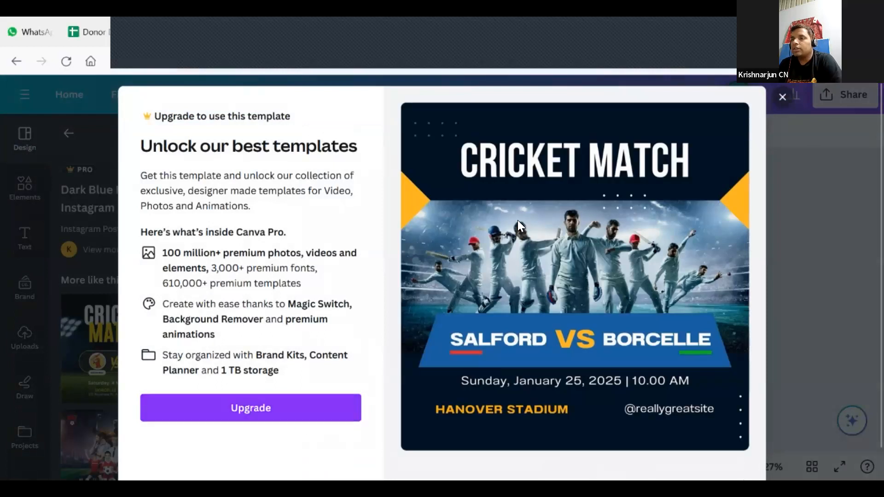
{"action": "left_click", "coordinate": [782, 98]}
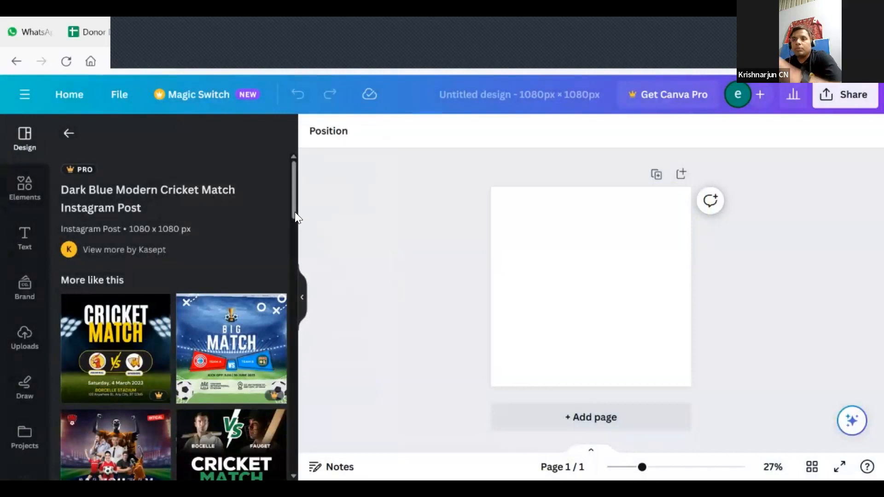
Step: Look through the similar designs and try to apply the black and yellow Cricket Match template
{"action": "left_click_drag", "start_coordinate": [294, 212], "coordinate": [303, 257]}
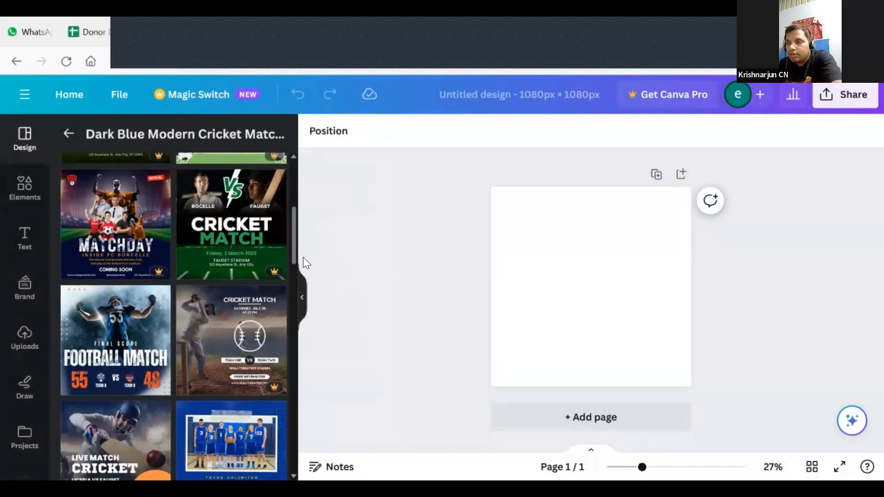
{"action": "left_click_drag", "start_coordinate": [303, 257], "coordinate": [298, 219]}
{"action": "left_click", "coordinate": [105, 304]}
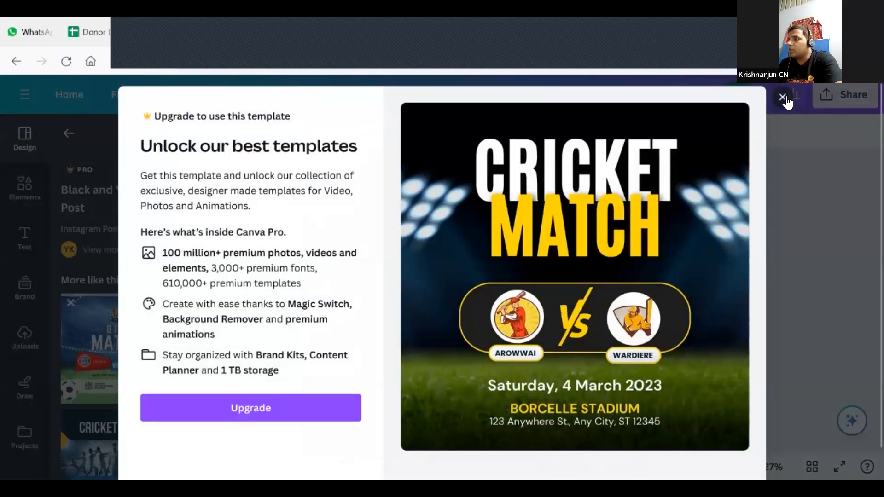
{"action": "left_click", "coordinate": [783, 98]}
Step: Find the free dark grey Fauget vs Salford cricket match template among the similar designs and apply it to the page
{"action": "scroll", "coordinate": [125, 377], "scroll_direction": "down", "scroll_amount": 5}
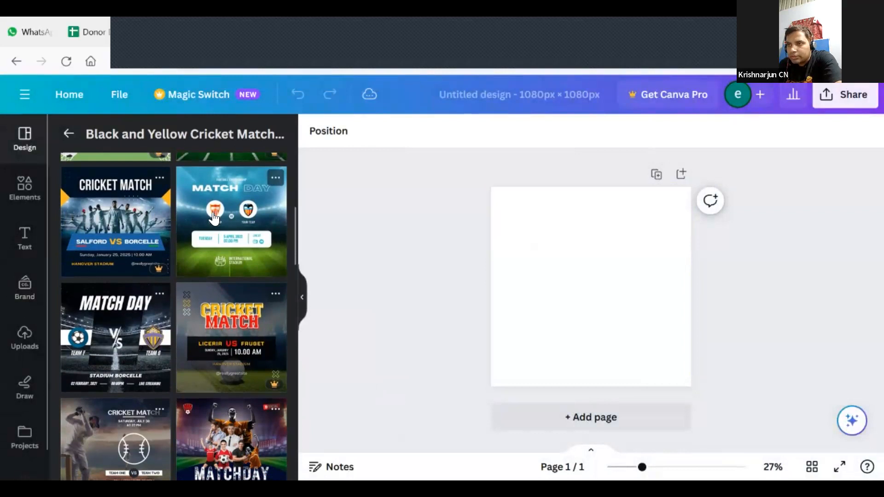
{"action": "scroll", "coordinate": [214, 219], "scroll_direction": "down", "scroll_amount": 3}
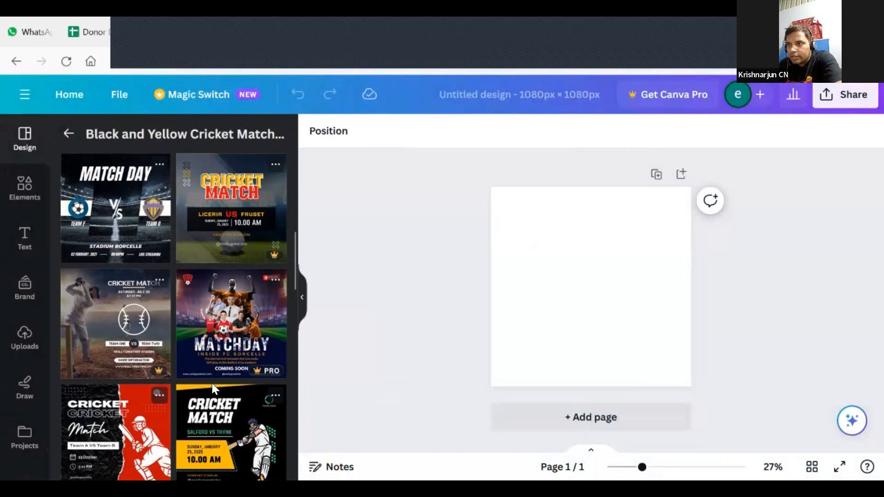
{"action": "scroll", "coordinate": [133, 383], "scroll_direction": "down", "scroll_amount": 1}
{"action": "scroll", "coordinate": [133, 383], "scroll_direction": "down", "scroll_amount": 8}
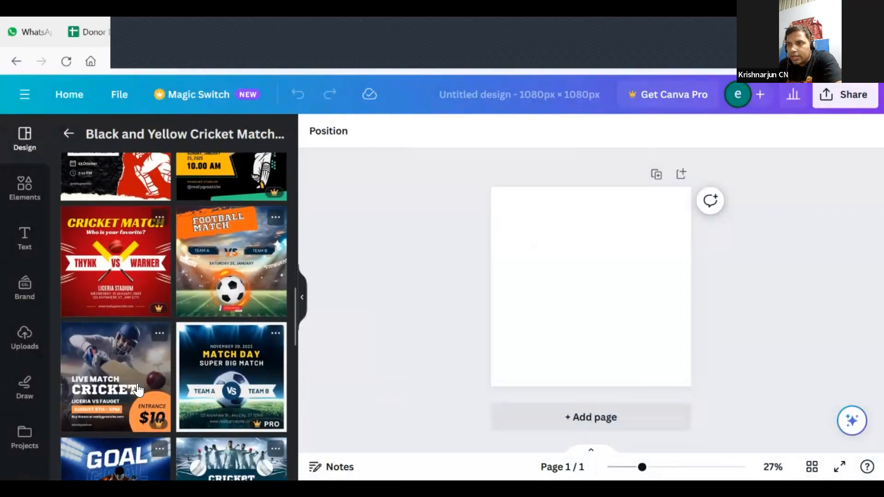
{"action": "scroll", "coordinate": [126, 377], "scroll_direction": "down", "scroll_amount": 8}
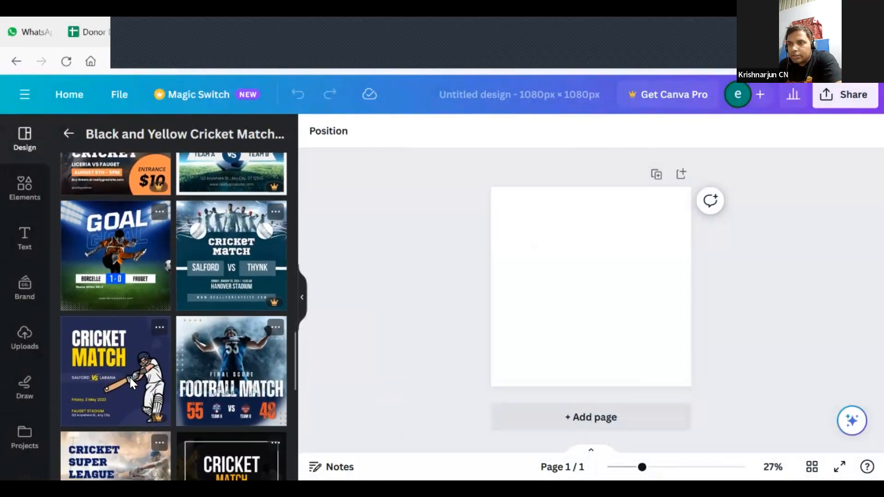
{"action": "scroll", "coordinate": [139, 388], "scroll_direction": "down", "scroll_amount": 5}
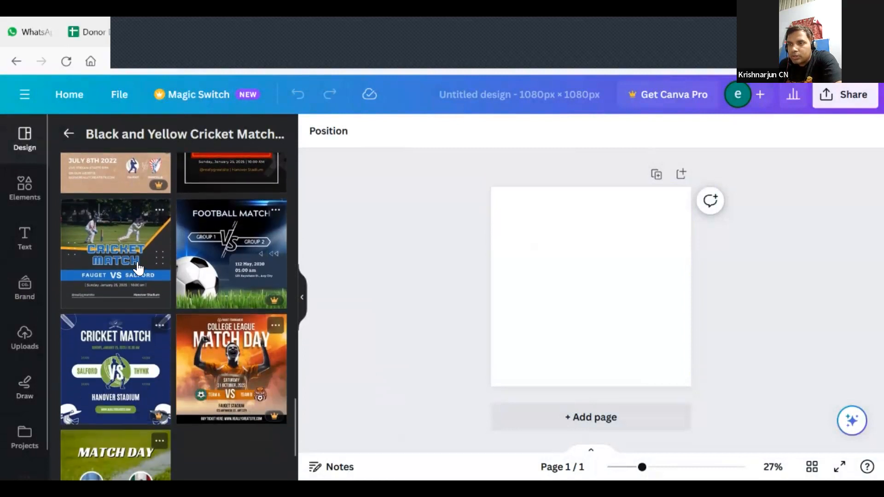
{"action": "scroll", "coordinate": [131, 405], "scroll_direction": "down", "scroll_amount": 2}
{"action": "scroll", "coordinate": [119, 378], "scroll_direction": "up", "scroll_amount": 3}
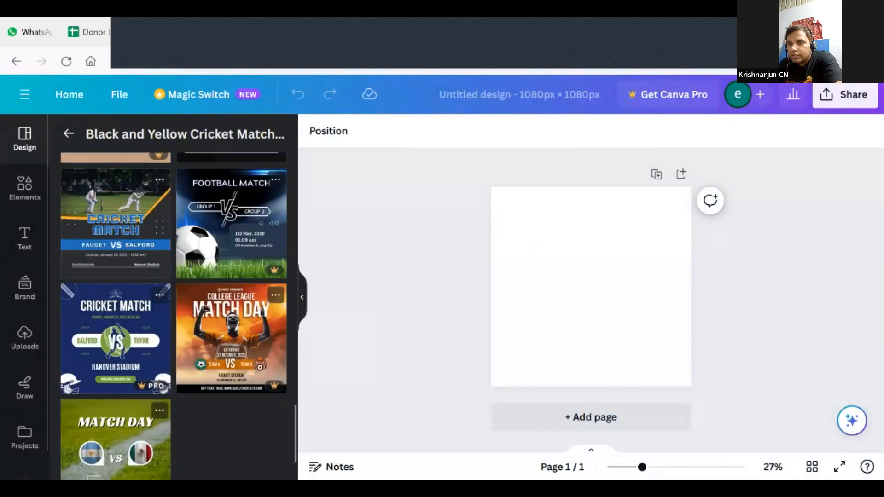
{"action": "left_click", "coordinate": [128, 284]}
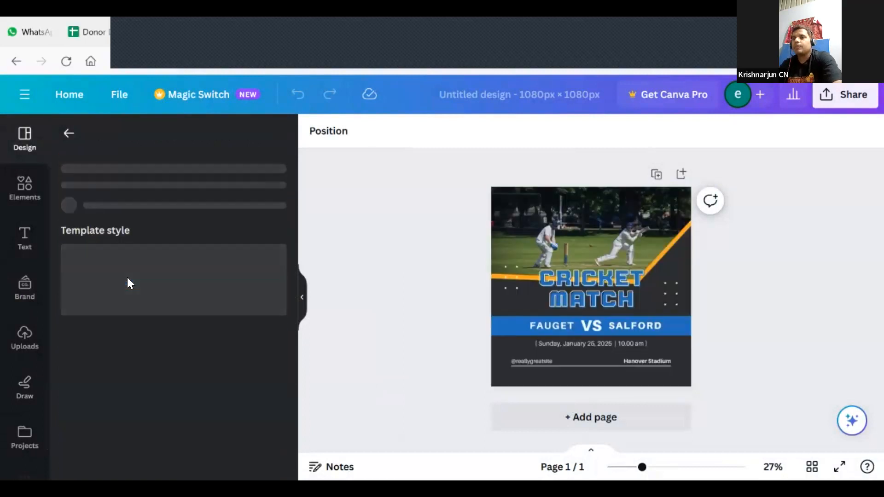
Step: Replace the first team name, FAUGET, with INDIA in the blue banner
{"action": "left_click", "coordinate": [598, 257]}
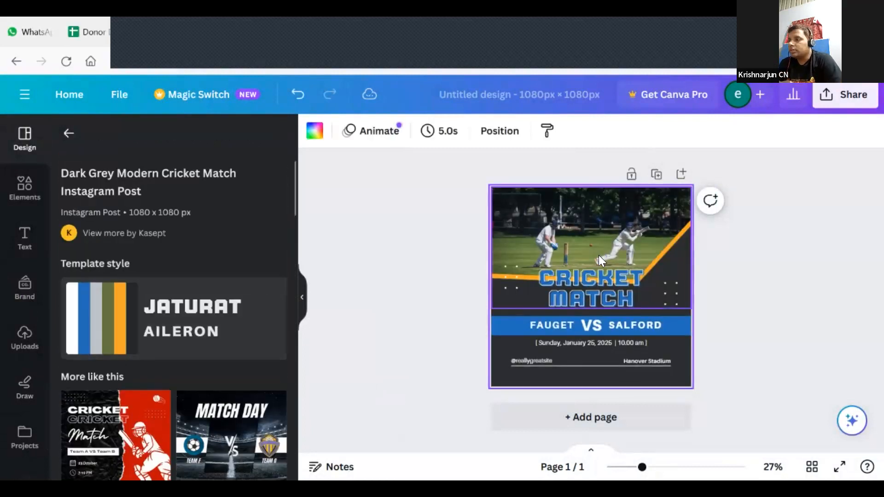
{"action": "left_click", "coordinate": [543, 325]}
{"action": "left_click", "coordinate": [543, 325]}
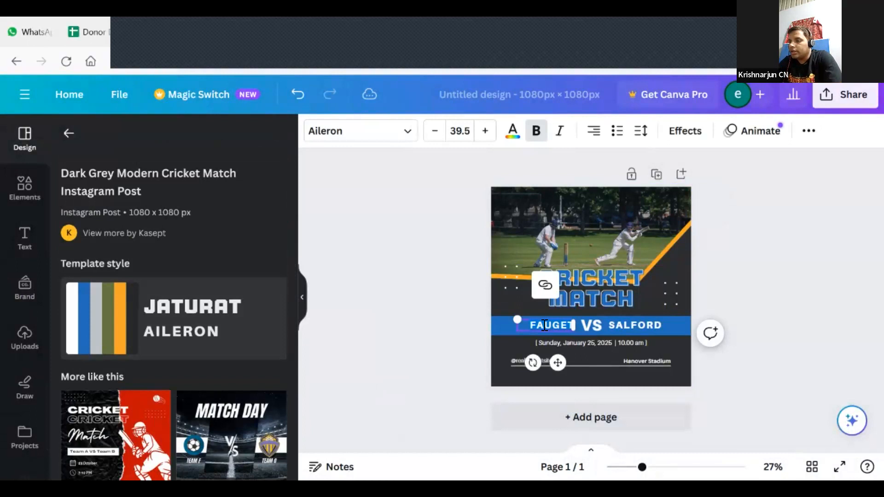
{"action": "double_click", "coordinate": [544, 325]}
{"action": "type", "text": "INDIA"}
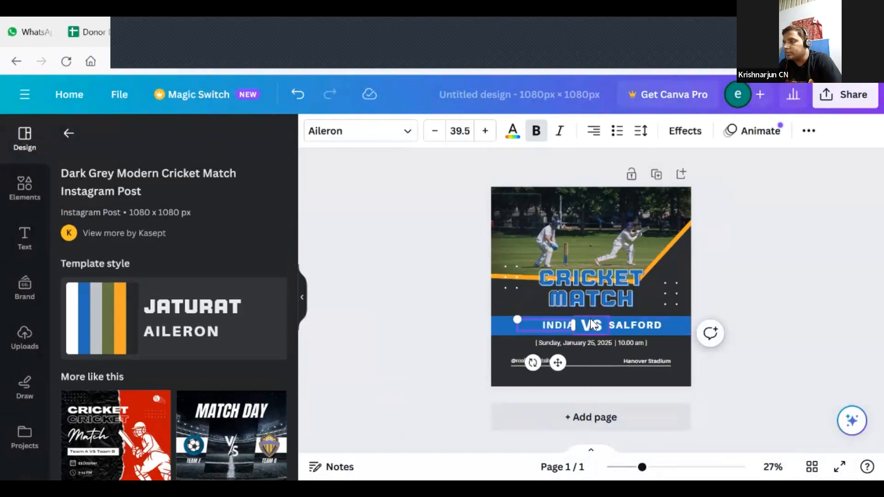
Step: Replace the second team name, SALFORD, with BANGLADESH in the blue banner
{"action": "left_click", "coordinate": [626, 323]}
{"action": "left_click", "coordinate": [627, 323]}
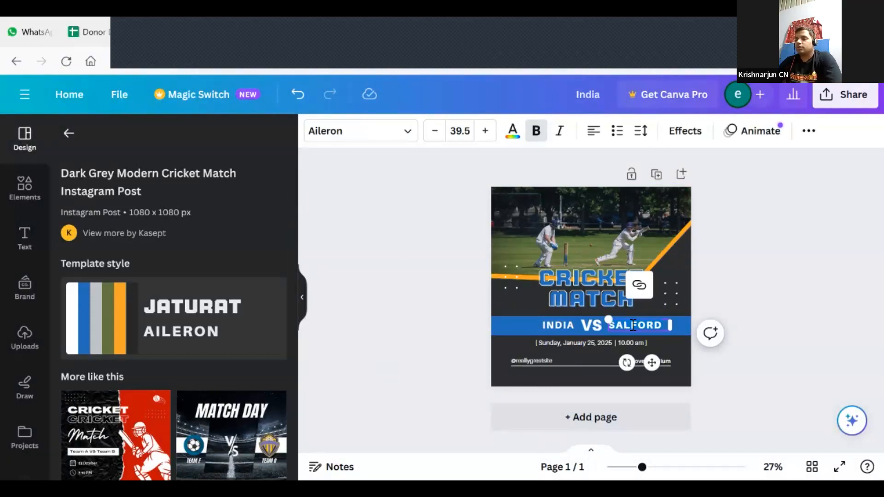
{"action": "type", "text": "BAN"}
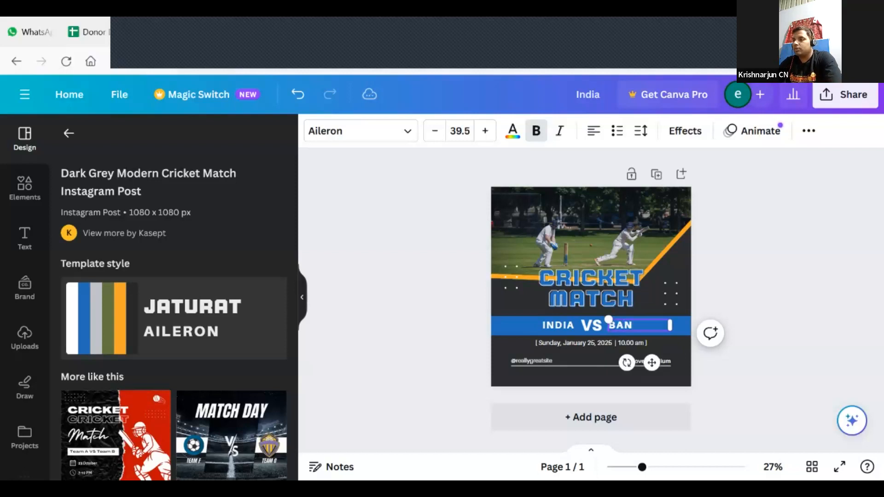
{"action": "type", "text": "GLADESH"}
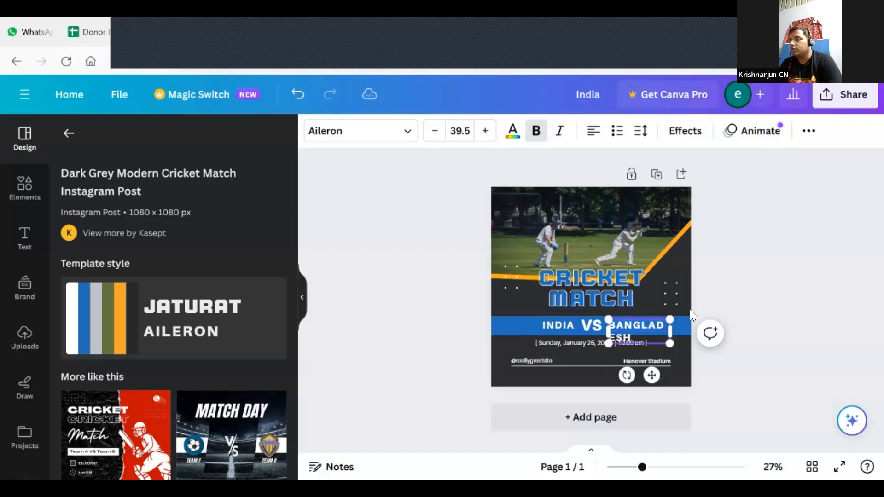
Step: Widen the BANGLADESH text box in the blue banner so the name fits on one line
{"action": "left_click_drag", "start_coordinate": [672, 330], "coordinate": [693, 326]}
{"action": "left_click", "coordinate": [805, 281]}
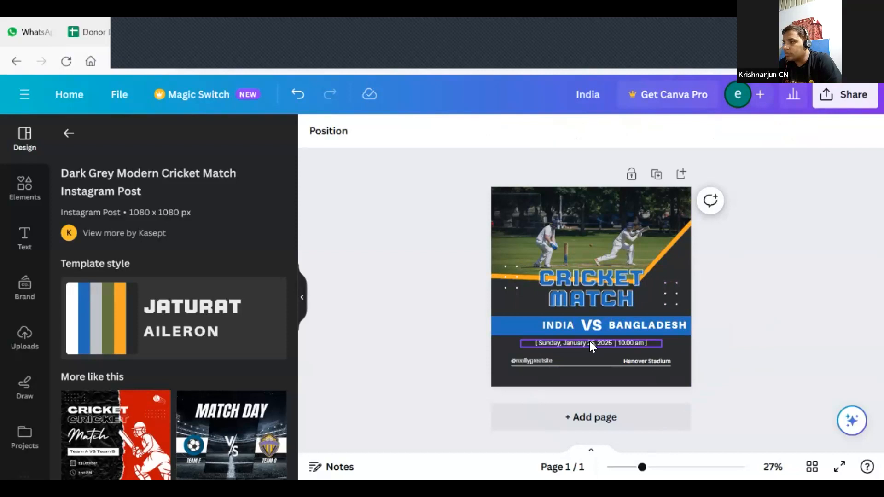
Step: Change the match date below the blue banner to October 19, 2023
{"action": "double_click", "coordinate": [590, 343]}
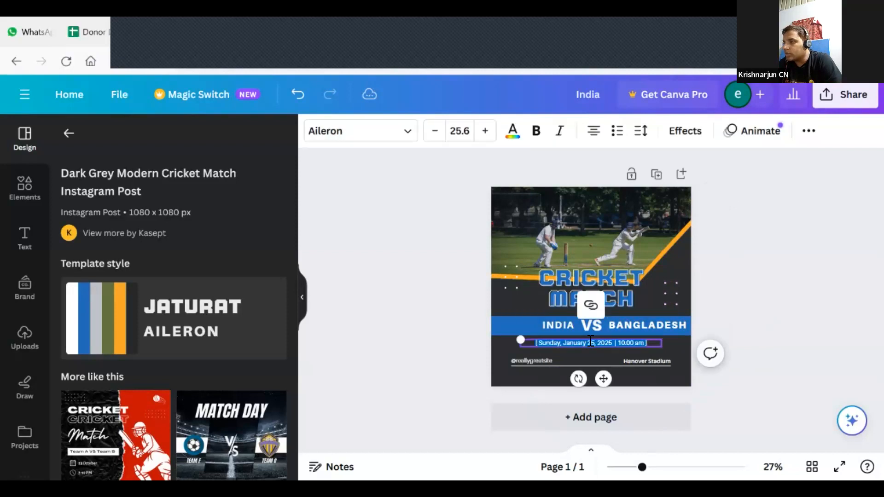
{"action": "left_click", "coordinate": [562, 343]}
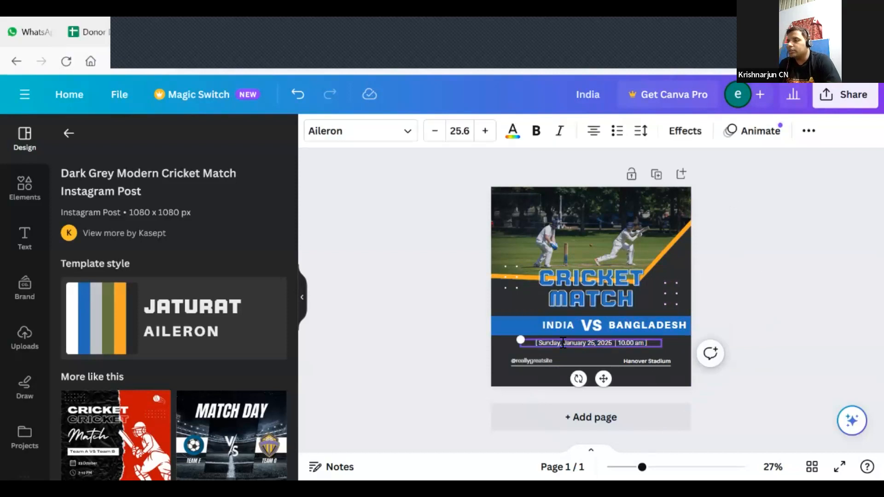
{"action": "key", "text": "shift+Right"}
{"action": "key", "text": "shift+Right"}
{"action": "key", "text": "shift+Right"}
{"action": "key", "text": "shift+Right"}
{"action": "key", "text": "shift+Right"}
{"action": "key", "text": "shift+Right"}
{"action": "key", "text": "shift+Right"}
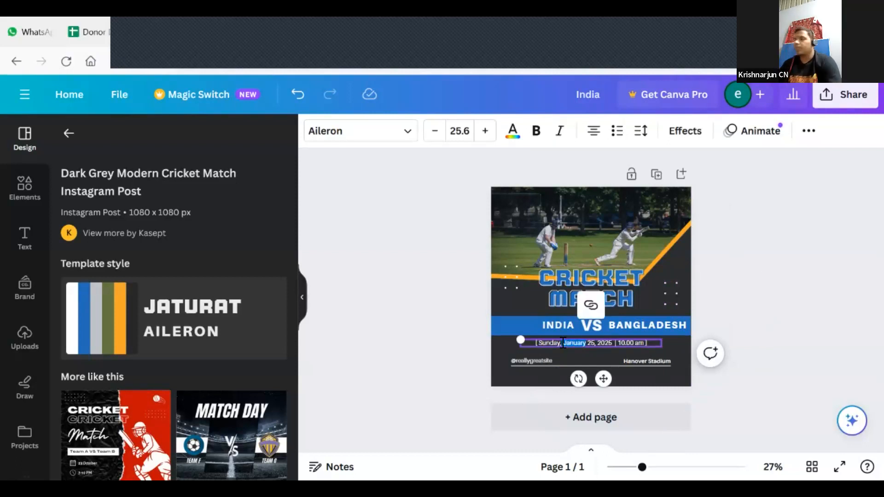
{"action": "type", "text": "October"}
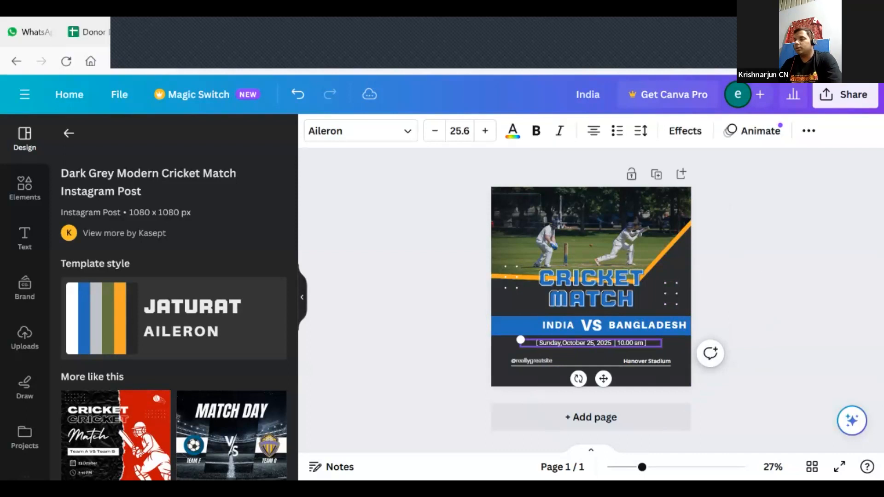
{"action": "left_click", "coordinate": [592, 343]}
{"action": "key", "text": "shift+Left"}
{"action": "type", "text": "19"}
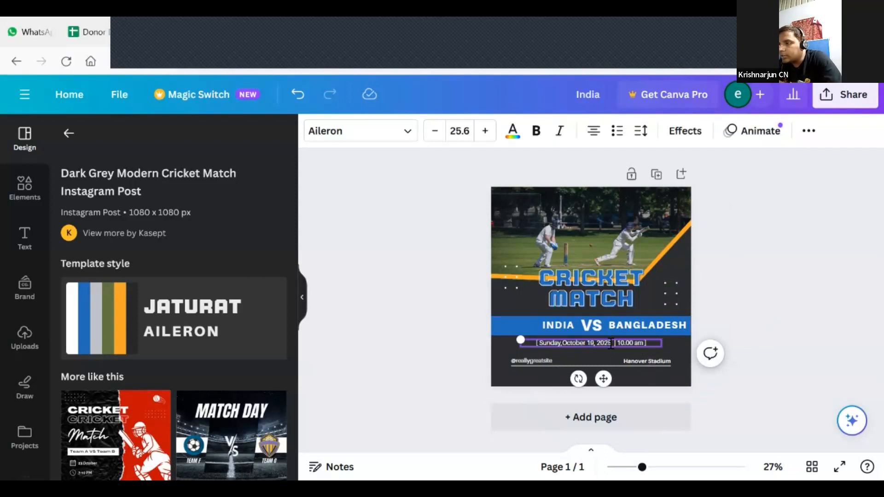
Step: Replace the weekday Sunday in the date line with "Thursday,"
{"action": "double_click", "coordinate": [552, 343]}
{"action": "type", "text": "thursday"}
{"action": "key", "text": "BackSpace"}
{"action": "key", "text": "BackSpace"}
{"action": "key", "text": "BackSpace"}
{"action": "key", "text": "BackSpace"}
{"action": "key", "text": "BackSpace"}
{"action": "key", "text": "BackSpace"}
{"action": "key", "text": "BackSpace"}
{"action": "key", "text": "BackSpace"}
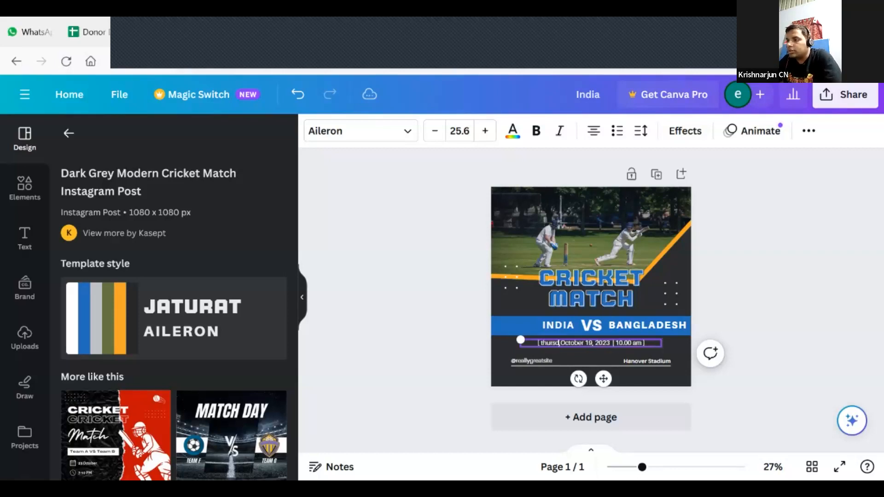
{"action": "type", "text": "Thursday,"}
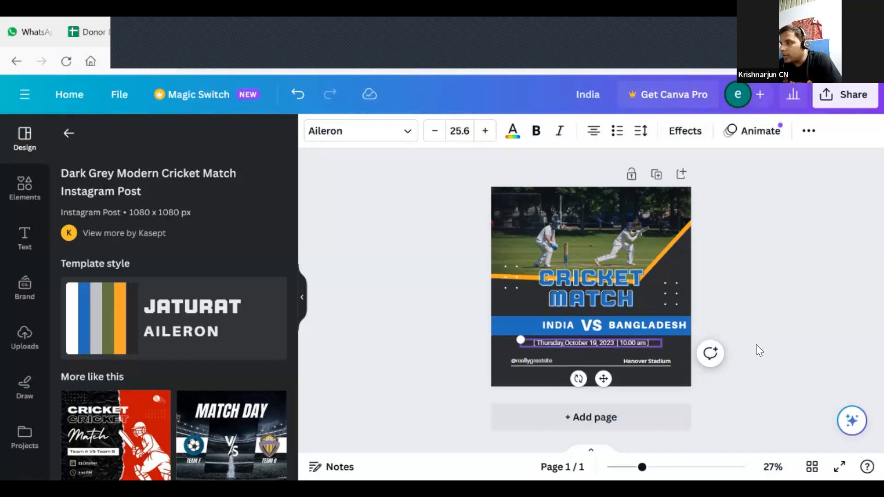
Step: Set the match time in the date line to 02.00 pm
{"action": "double_click", "coordinate": [629, 344]}
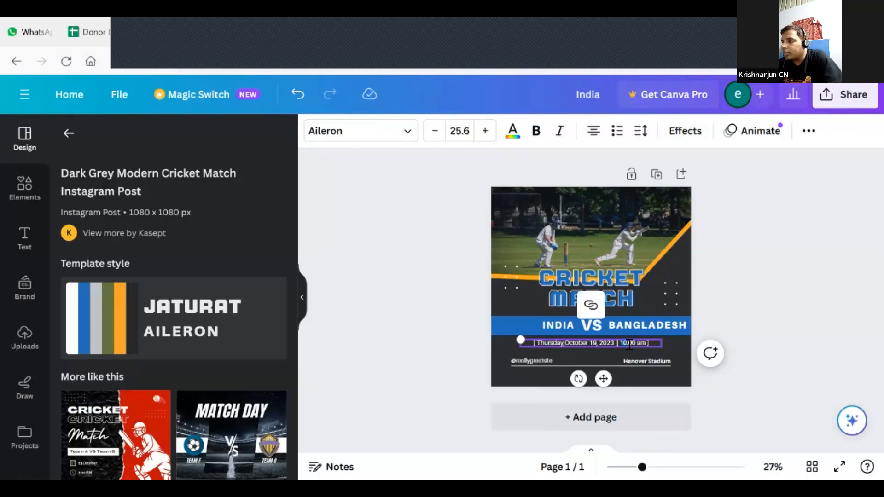
{"action": "type", "text": "02"}
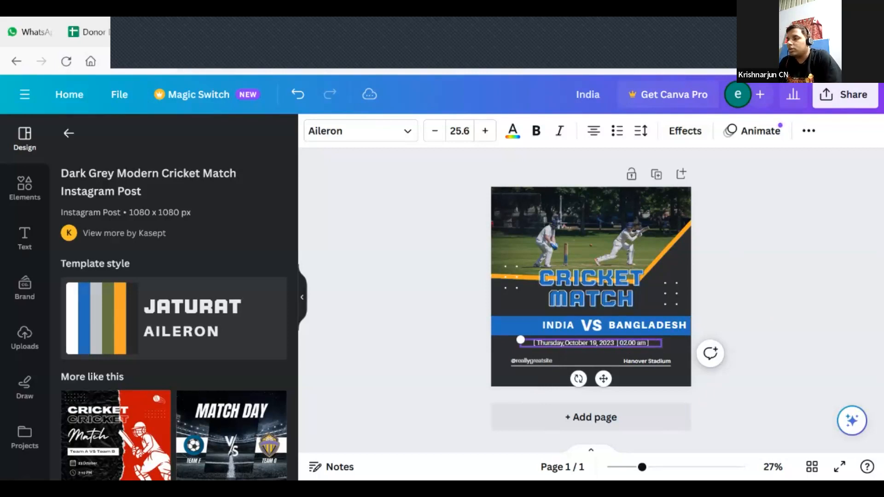
{"action": "left_click_drag", "start_coordinate": [636, 343], "coordinate": [641, 344]}
{"action": "type", "text": "p"}
{"action": "left_click", "coordinate": [791, 283]}
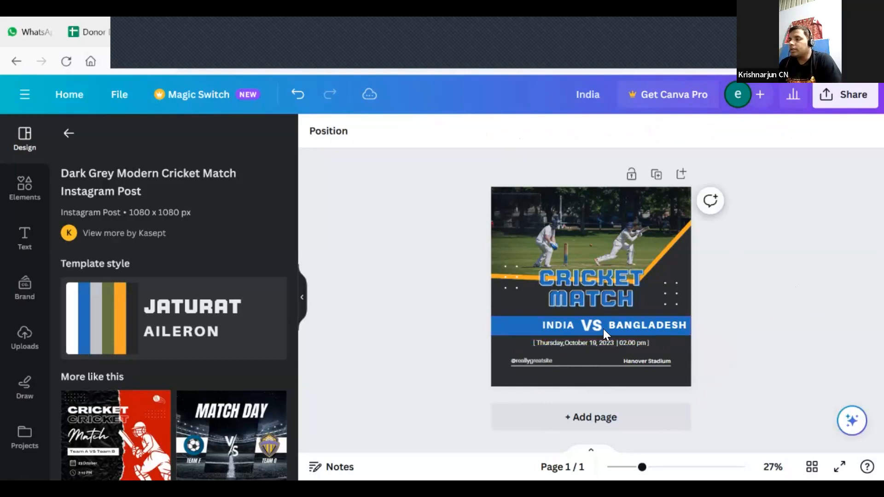
{"action": "double_click", "coordinate": [530, 358]}
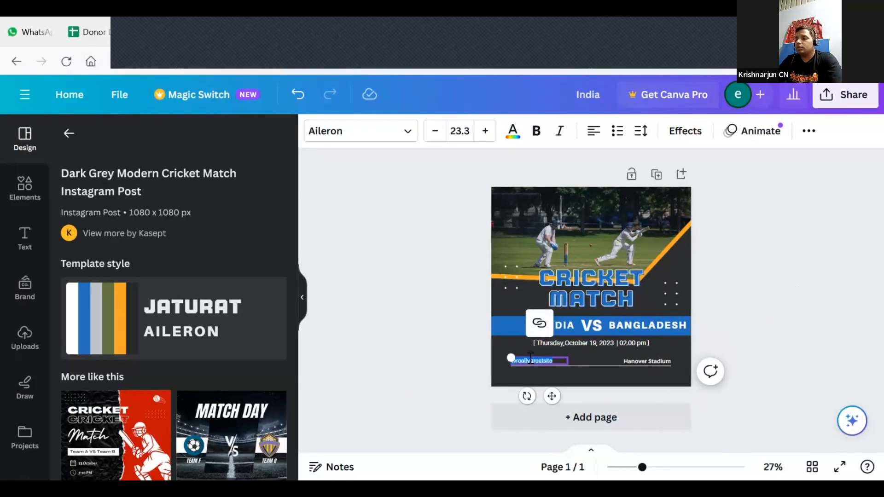
{"action": "type", "text": "All th"}
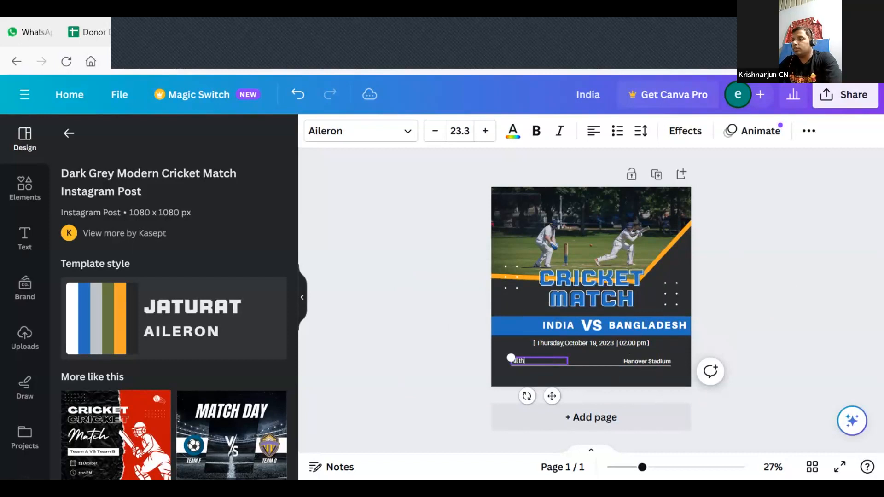
{"action": "type", "text": "e best Team India"}
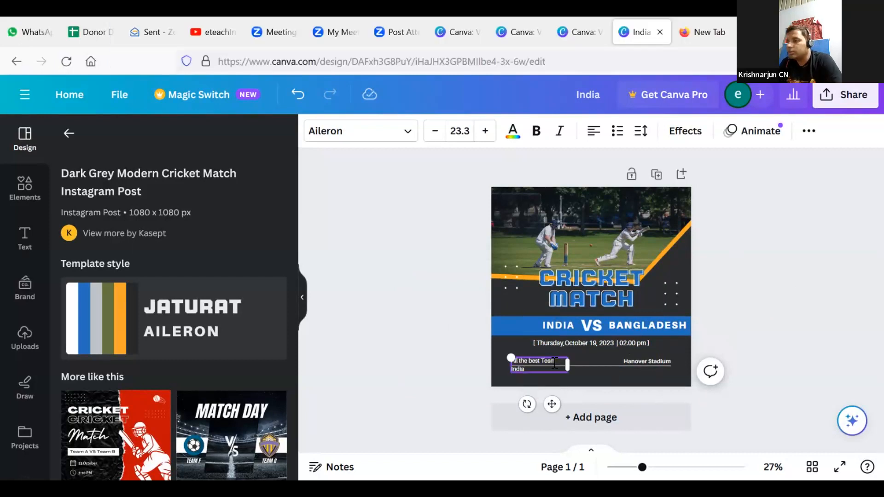
{"action": "left_click", "coordinate": [671, 344]}
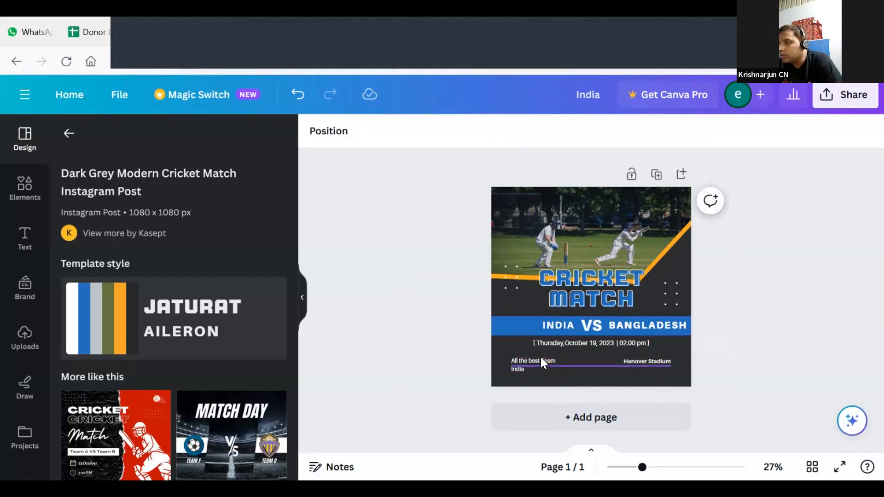
Step: Delete the Hanover Stadium text and widen the "All the best Team India" text box across the freed space to fit one line
{"action": "left_click", "coordinate": [635, 361]}
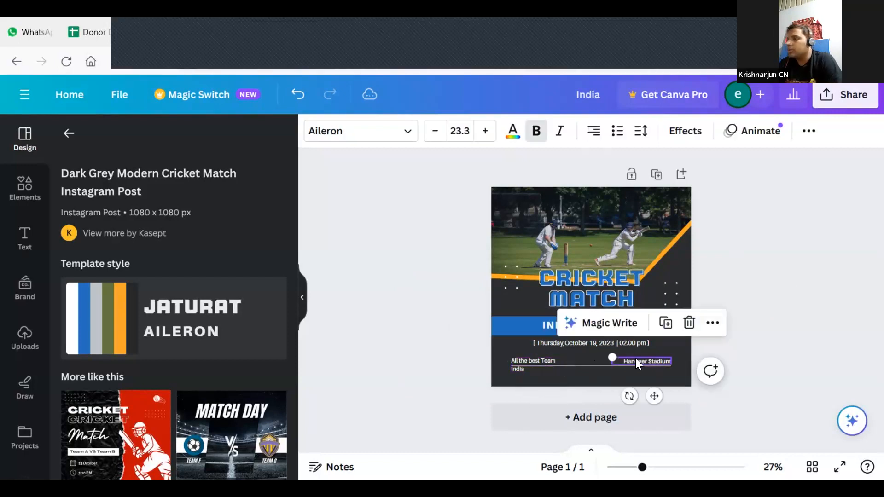
{"action": "key", "text": "Delete"}
{"action": "left_click", "coordinate": [528, 363]}
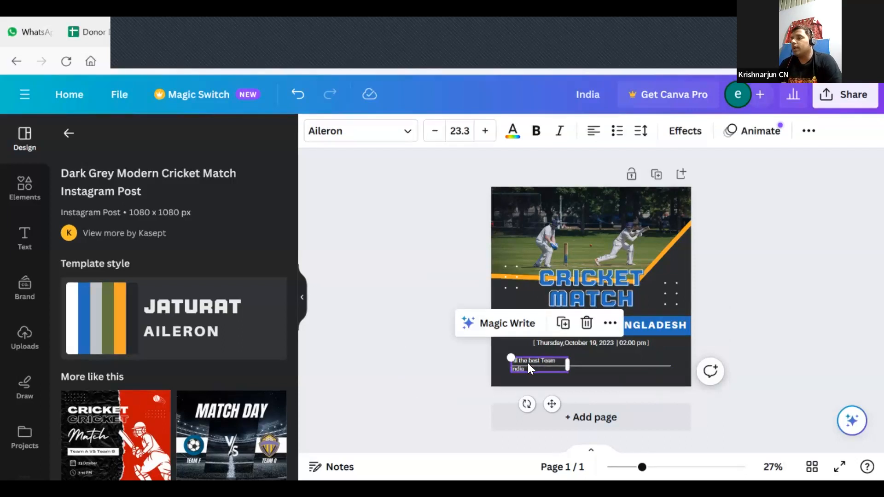
{"action": "left_click_drag", "start_coordinate": [567, 366], "coordinate": [676, 377]}
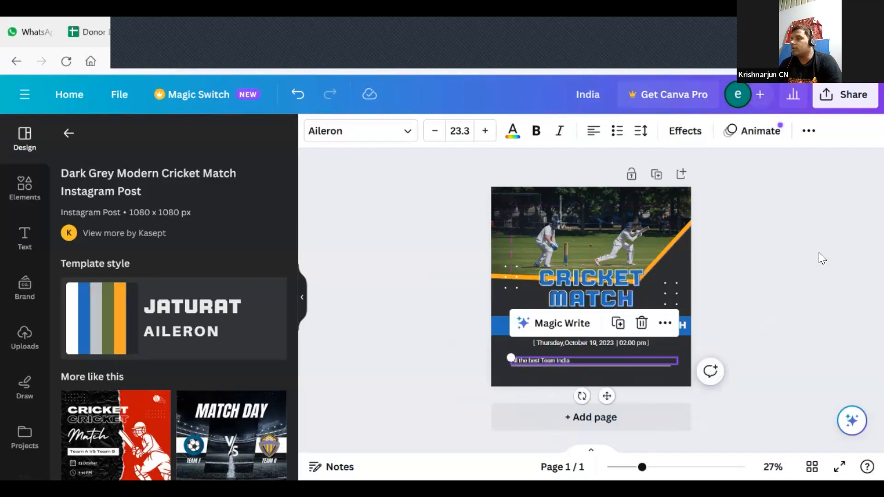
Step: Set the "All the best Team India" text in the Bebas Neue font and make it bold
{"action": "left_click", "coordinate": [394, 137]}
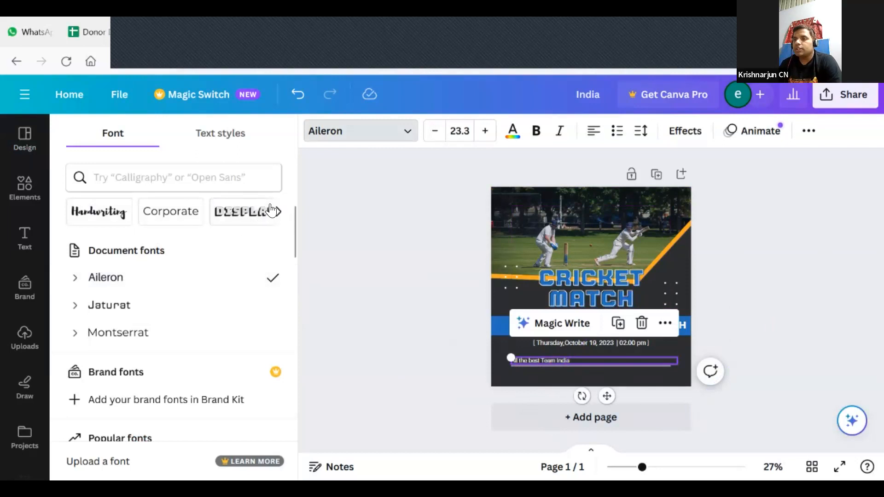
{"action": "left_click_drag", "start_coordinate": [298, 256], "coordinate": [304, 326]}
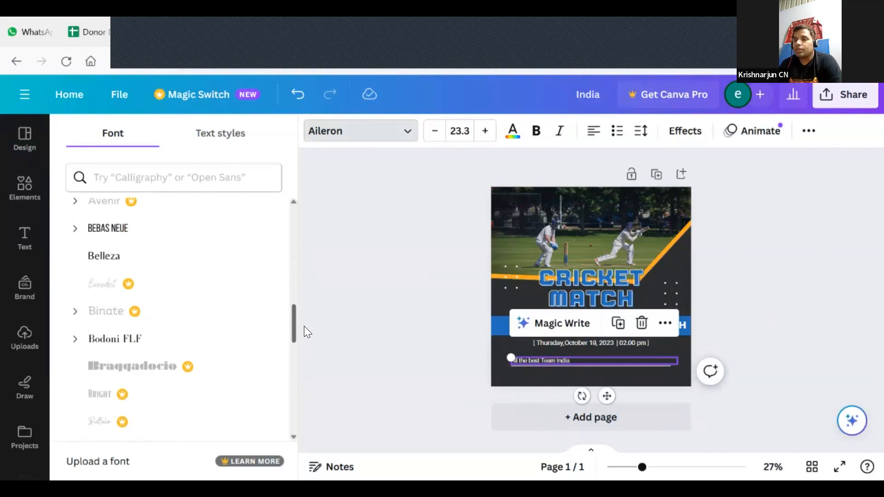
{"action": "left_click", "coordinate": [118, 230]}
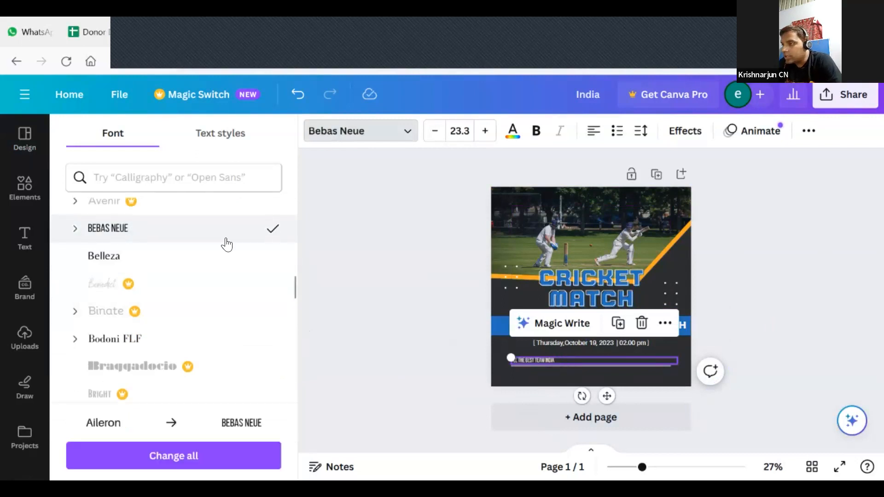
{"action": "left_click", "coordinate": [536, 132]}
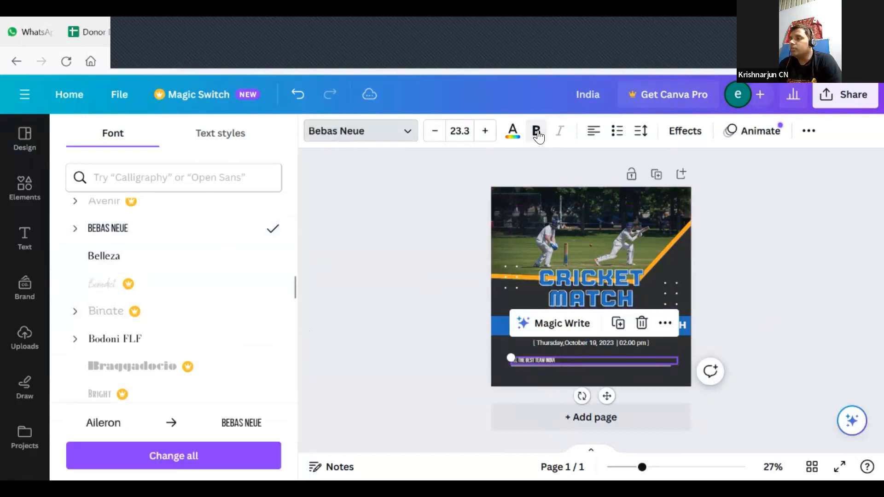
Step: Enlarge the "All the best Team India" text, trying font size 50 and settling on 75
{"action": "left_click", "coordinate": [458, 129]}
{"action": "type", "text": "50"}
{"action": "key", "text": "Return"}
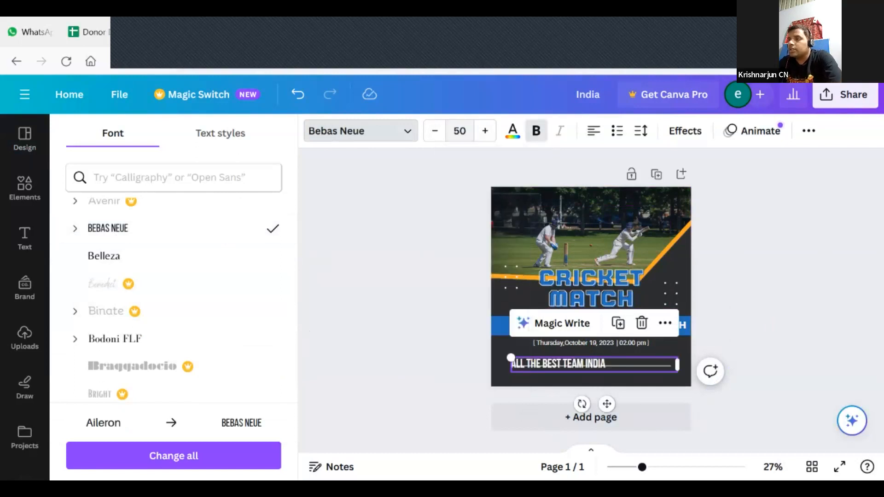
{"action": "left_click", "coordinate": [460, 131]}
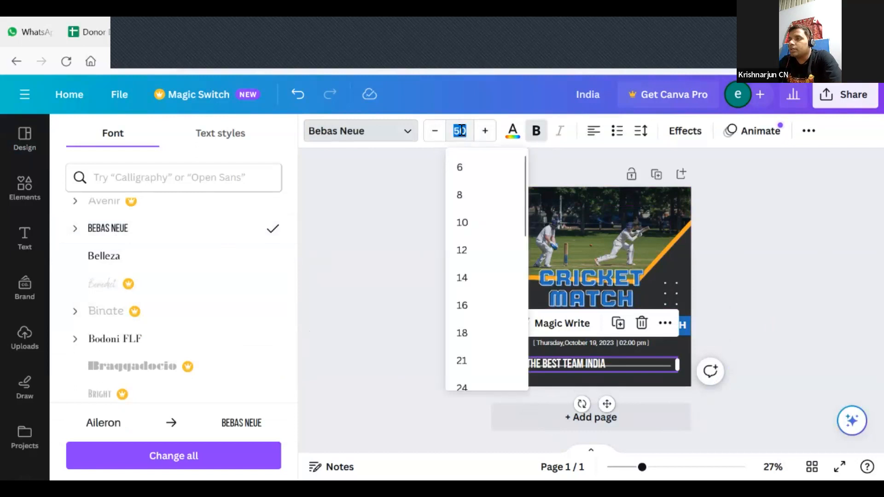
{"action": "type", "text": "75"}
{"action": "key", "text": "Return"}
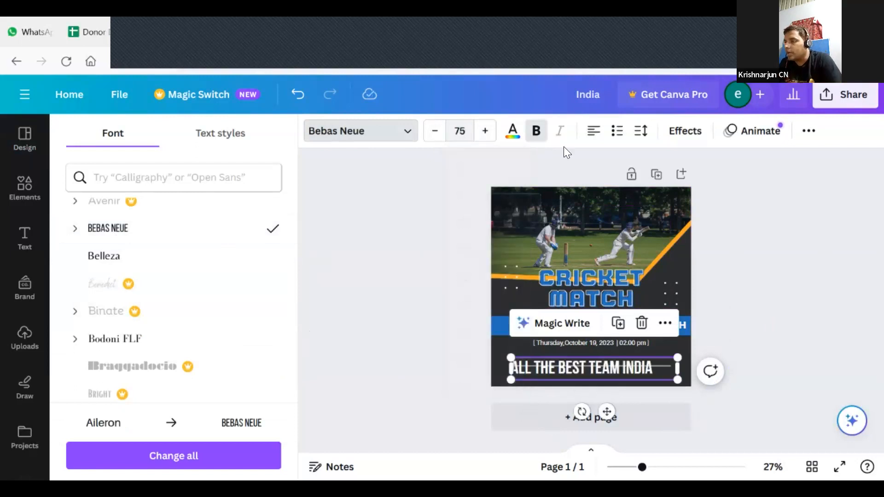
{"action": "left_click", "coordinate": [661, 367]}
{"action": "left_click", "coordinate": [765, 353]}
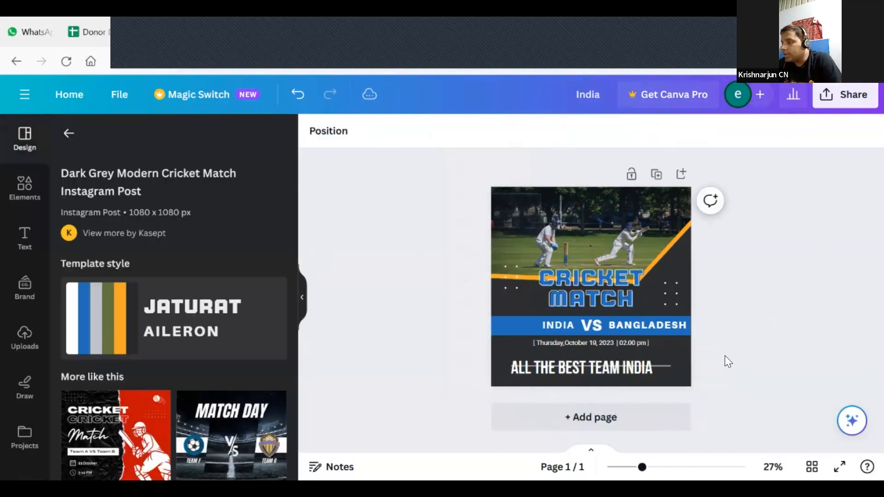
Step: Lower the white divider line and place the "All the best Team India" text between the date and the line
{"action": "left_click", "coordinate": [666, 365]}
{"action": "left_click_drag", "start_coordinate": [663, 337], "coordinate": [662, 335]}
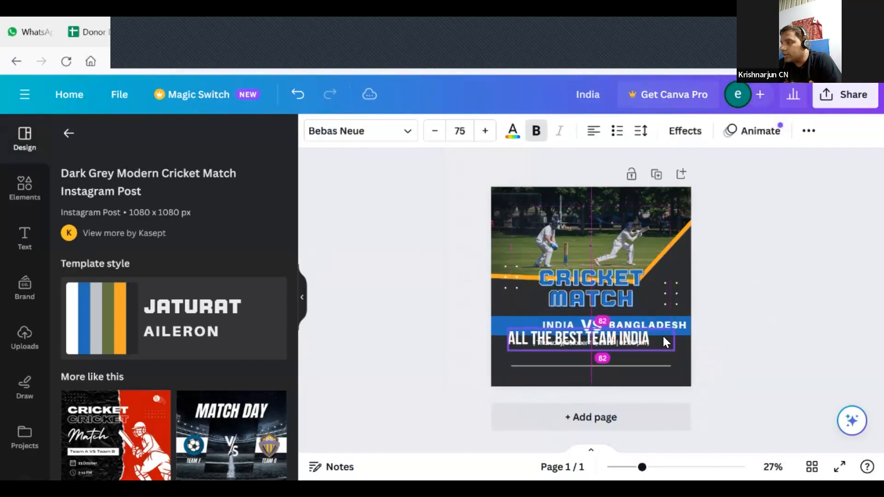
{"action": "left_click_drag", "start_coordinate": [660, 366], "coordinate": [658, 376]}
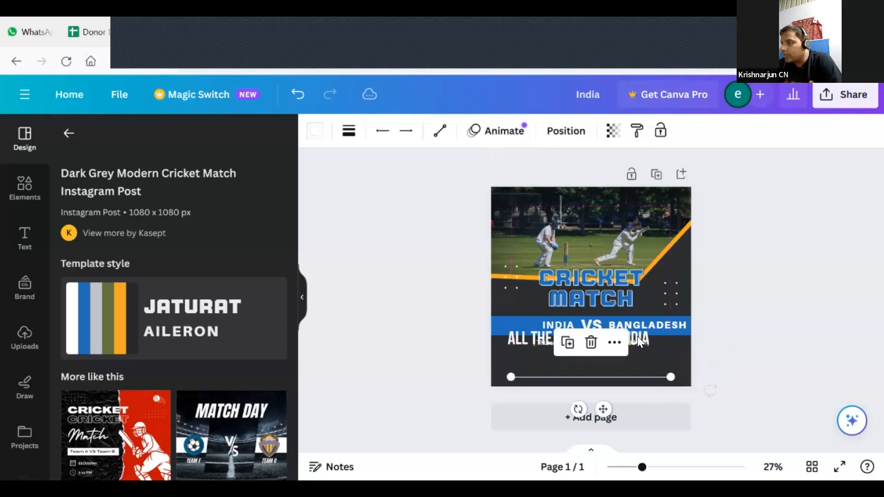
{"action": "left_click", "coordinate": [797, 334]}
{"action": "left_click_drag", "start_coordinate": [625, 329], "coordinate": [627, 353]}
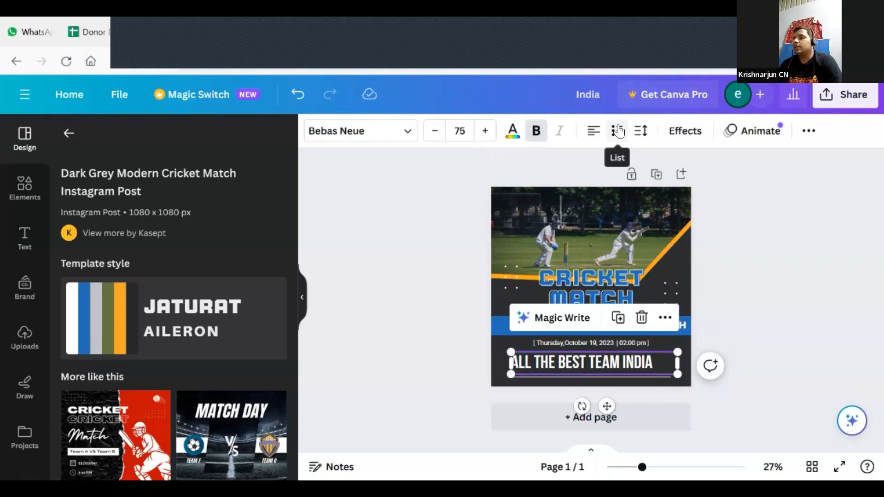
Step: Center-align the "All the best Team India" text within its box
{"action": "left_click", "coordinate": [588, 134]}
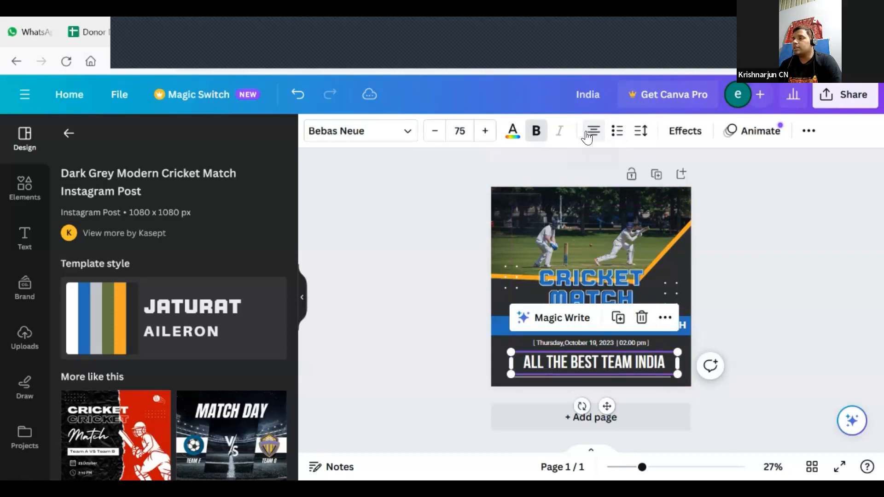
{"action": "left_click", "coordinate": [791, 311]}
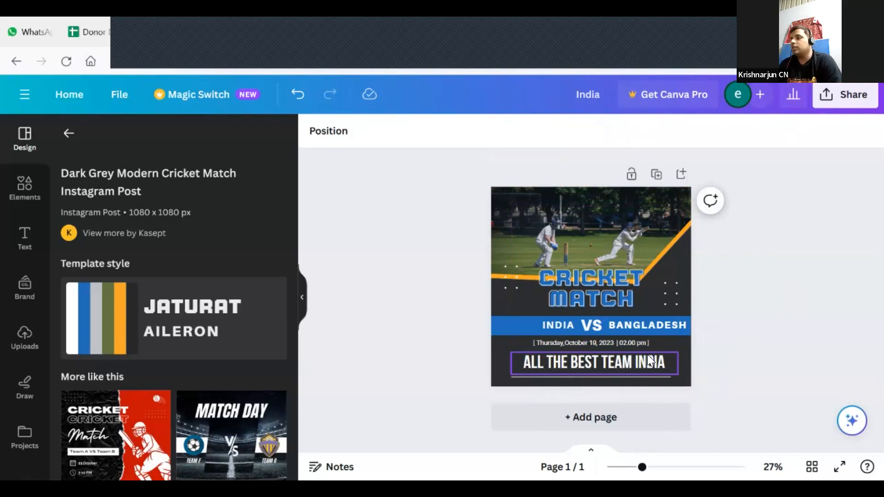
{"action": "left_click", "coordinate": [611, 361]}
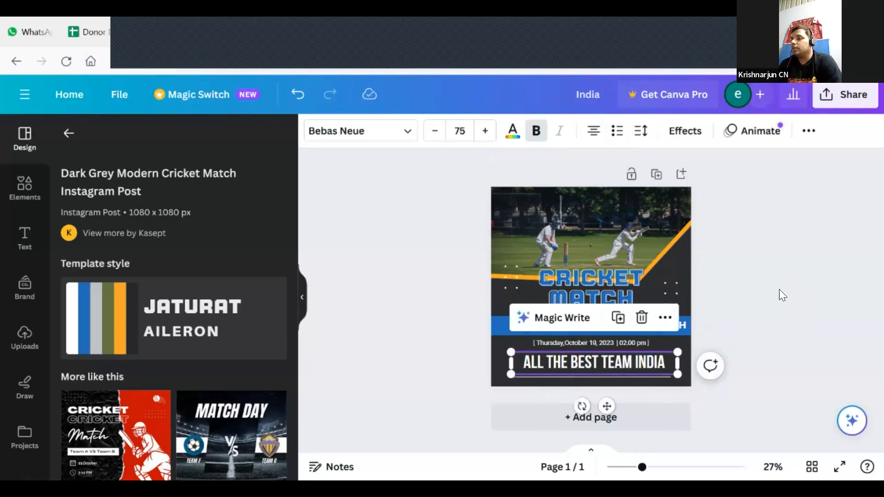
{"action": "left_click", "coordinate": [724, 261]}
Step: Delete the cricket players photo from the upper part of the post
{"action": "left_click", "coordinate": [547, 221]}
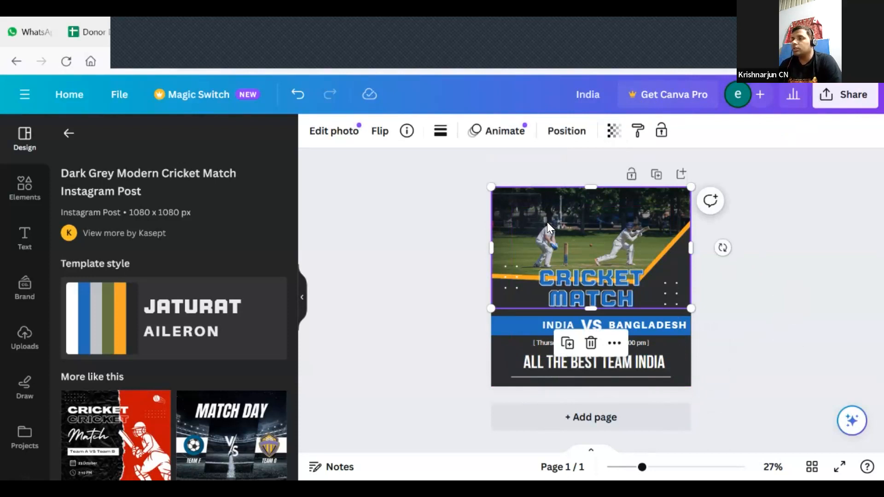
{"action": "key", "text": "Delete"}
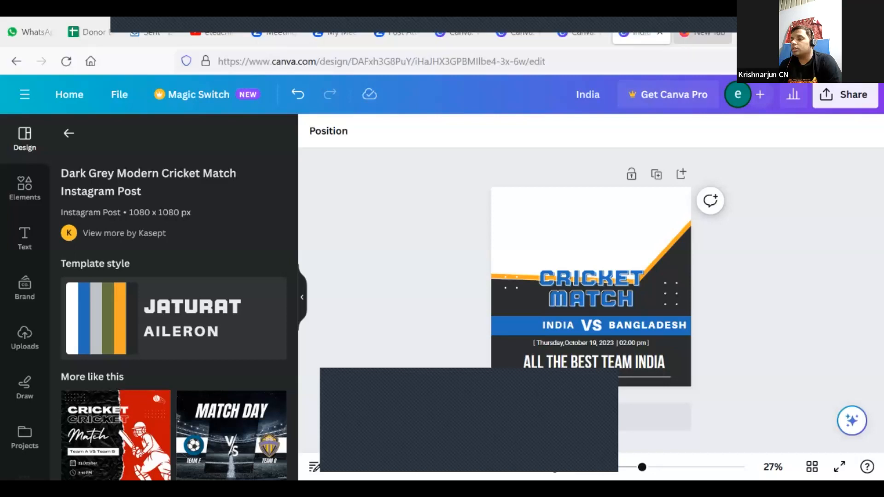
Step: Paste the copied "ICC ODI World Cup 2023" Team India players image into the post
{"action": "key", "text": "ctrl+Tab"}
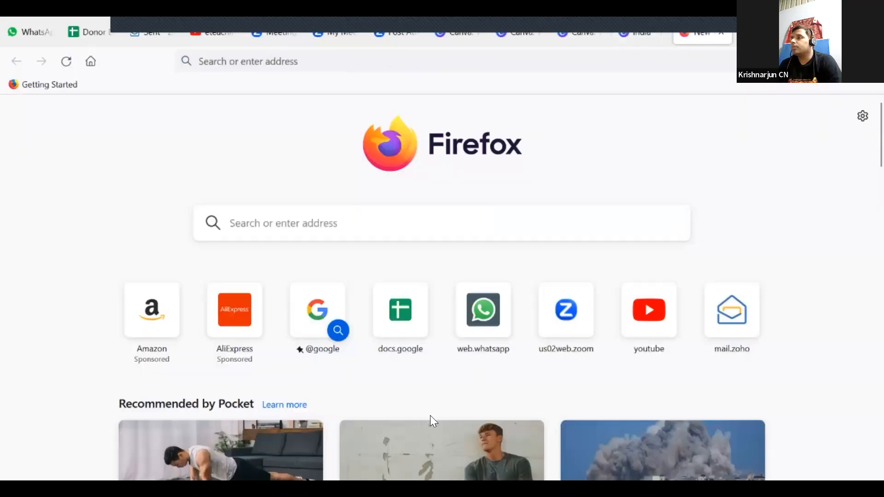
{"action": "key", "text": "alt+Tab"}
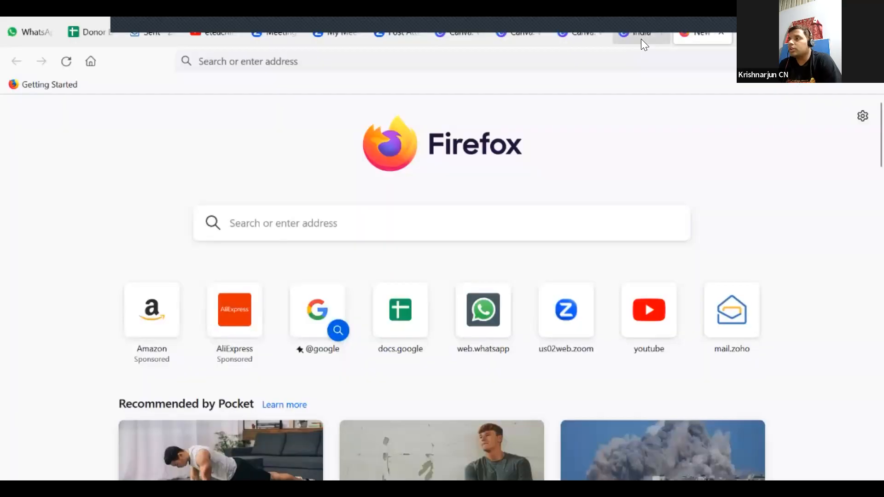
{"action": "left_click", "coordinate": [641, 39]}
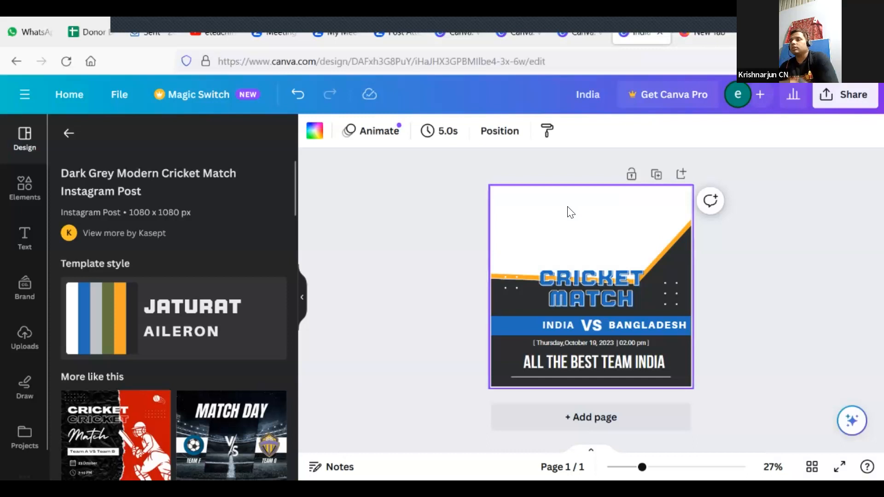
{"action": "left_click", "coordinate": [569, 213]}
{"action": "key", "text": "ctrl+v"}
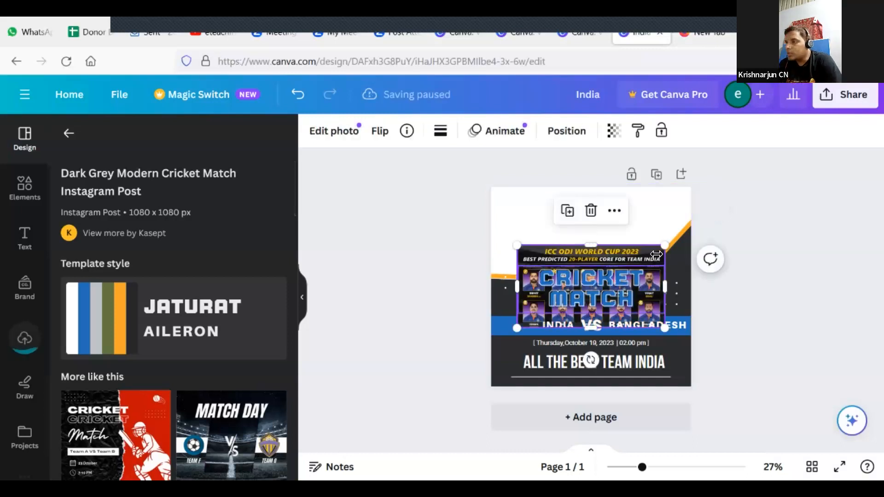
Step: Fit the pasted players image across the full width of the post's upper part and delete the "Cricket Match" title
{"action": "left_click_drag", "start_coordinate": [638, 254], "coordinate": [612, 199]}
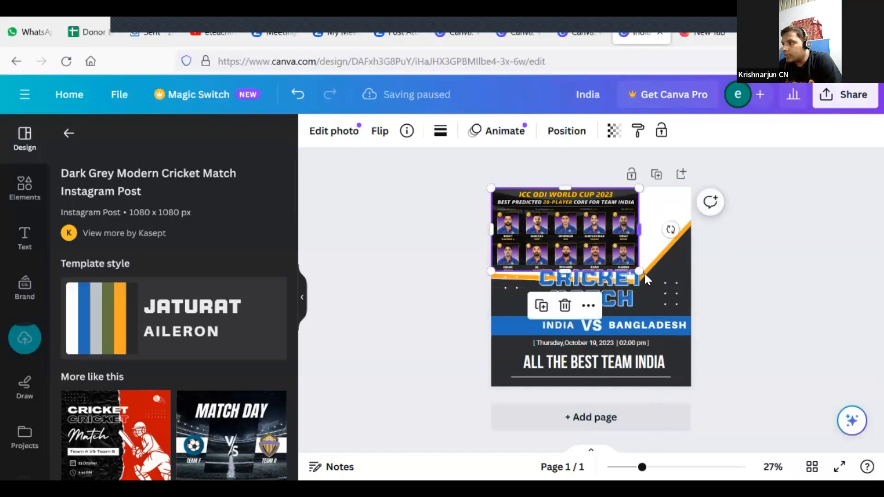
{"action": "left_click_drag", "start_coordinate": [634, 270], "coordinate": [696, 286]}
{"action": "left_click", "coordinate": [796, 271]}
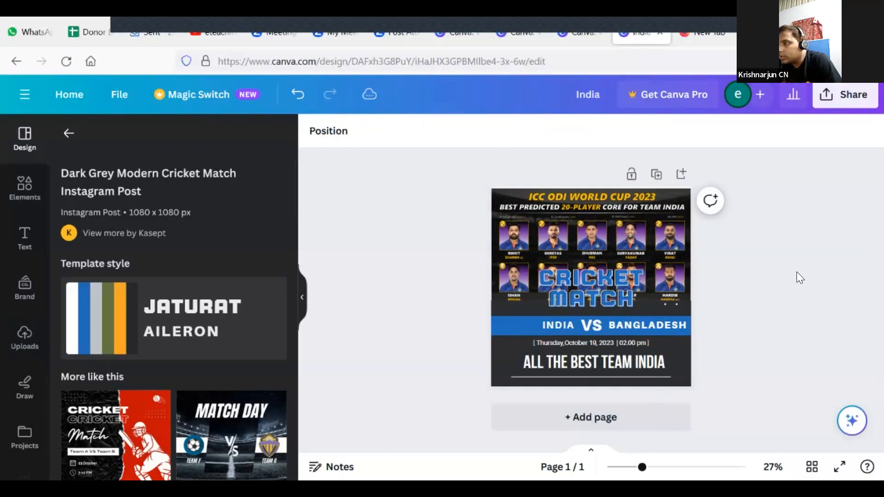
{"action": "left_click", "coordinate": [597, 277]}
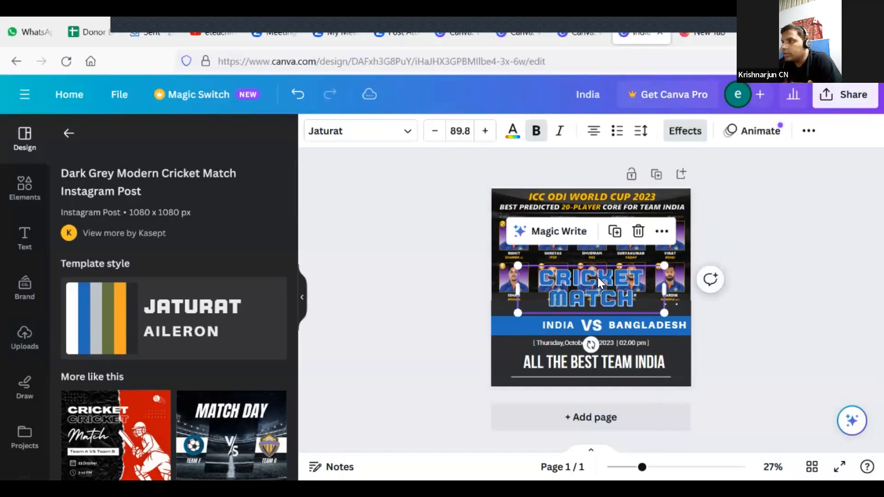
{"action": "key", "text": "Delete"}
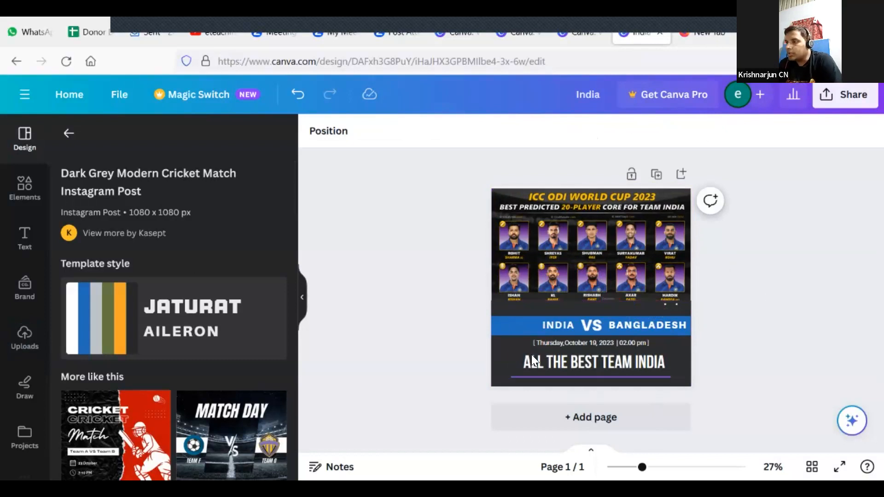
Step: Recolor the two dark grey background shapes in the lower part of the post to black (#000000)
{"action": "left_click", "coordinate": [683, 381]}
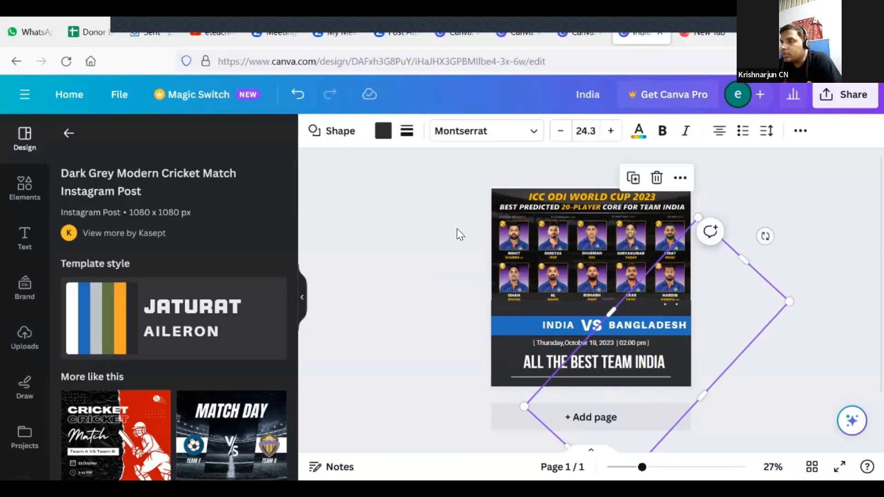
{"action": "left_click", "coordinate": [504, 196]}
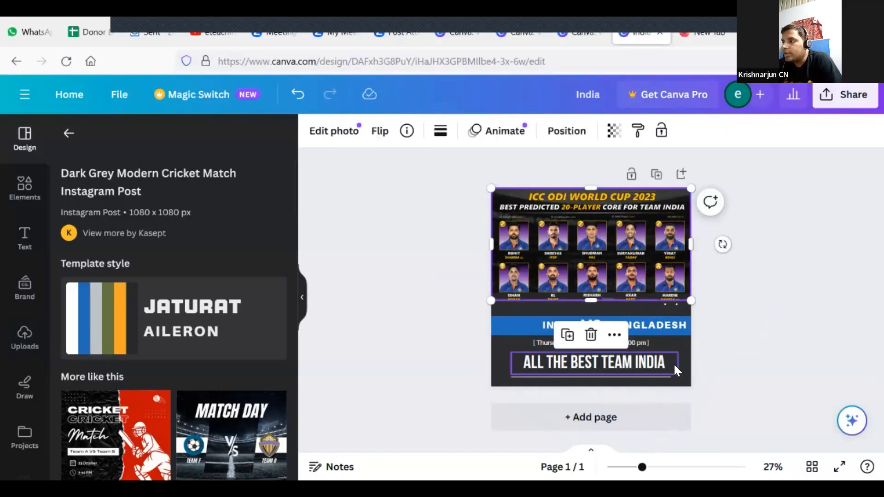
{"action": "left_click", "coordinate": [688, 378]}
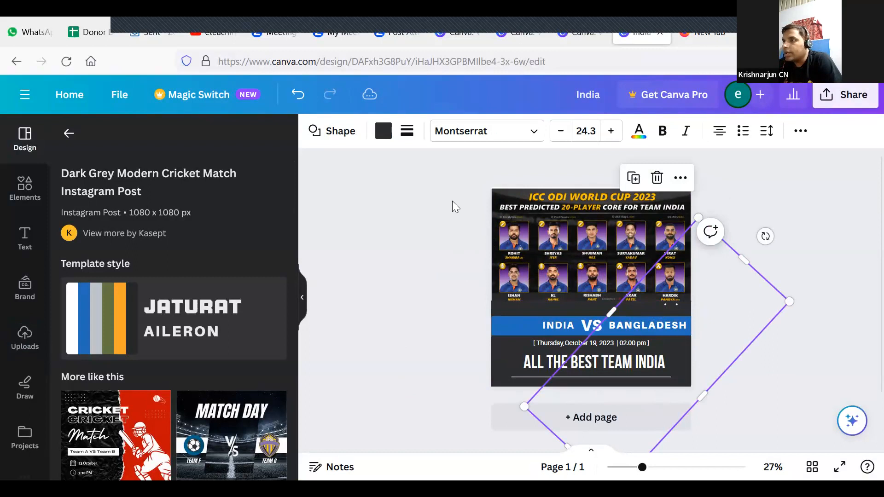
{"action": "left_click", "coordinate": [378, 133]}
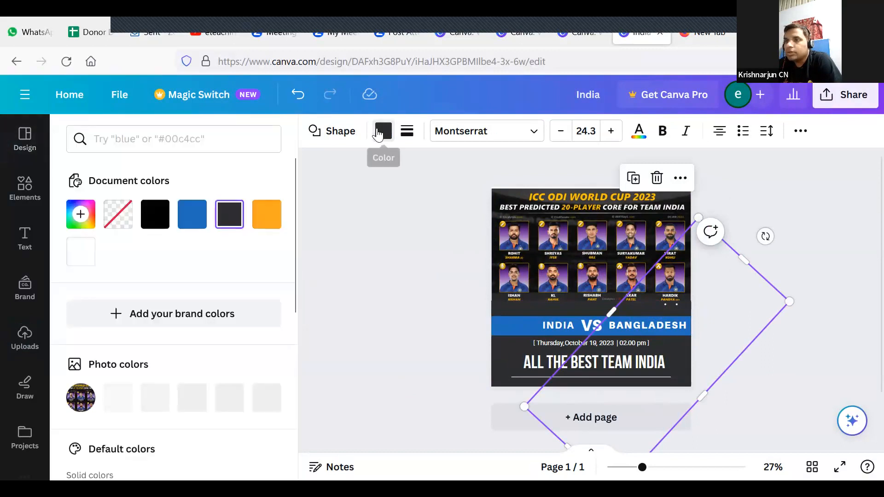
{"action": "left_click", "coordinate": [156, 212]}
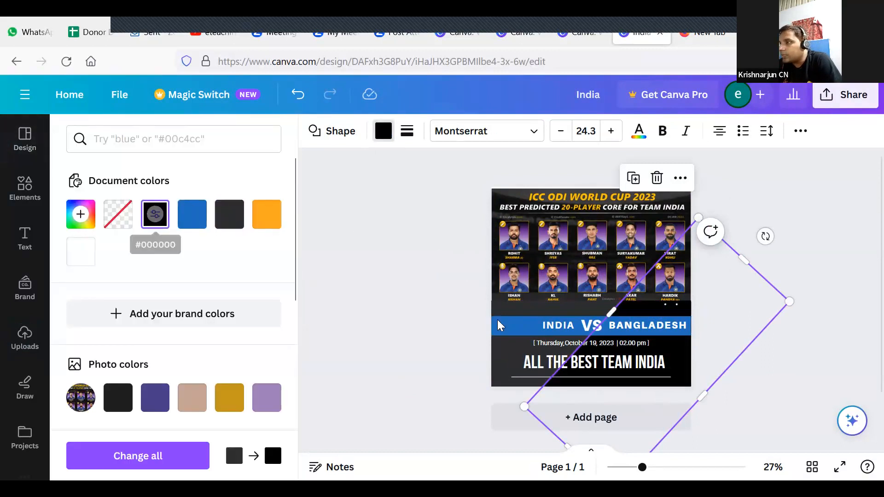
{"action": "left_click", "coordinate": [493, 353]}
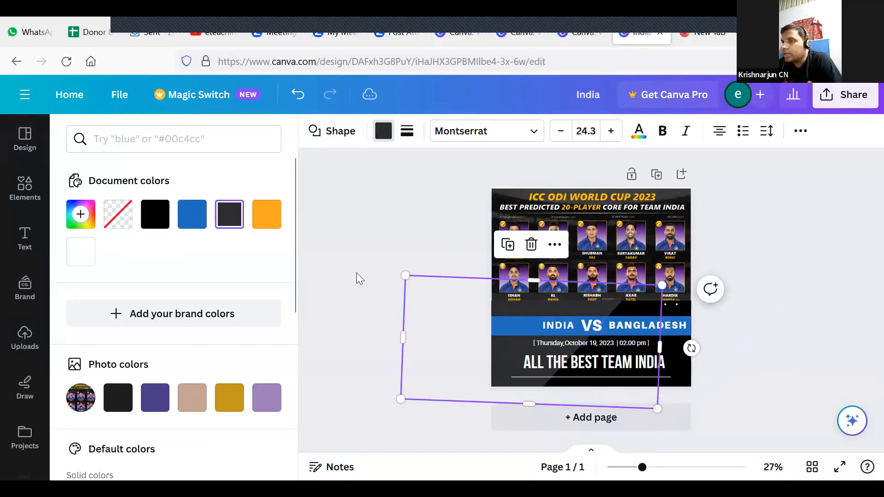
{"action": "left_click", "coordinate": [157, 216]}
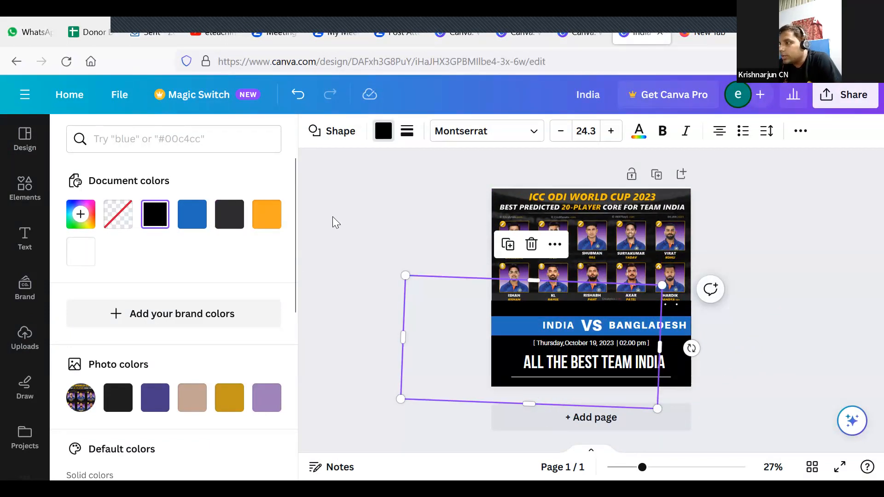
{"action": "left_click", "coordinate": [335, 204]}
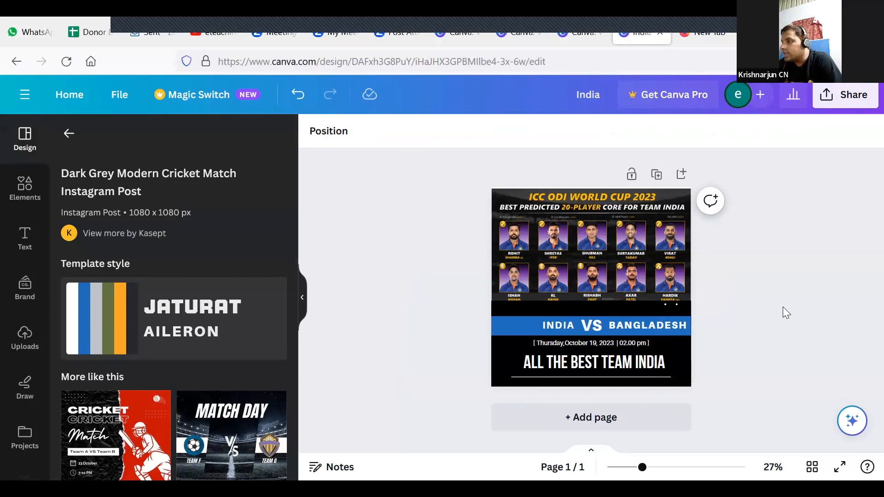
Step: Shift the "INDIA" text toward the left end of the blue band and center-align it within its box
{"action": "left_click", "coordinate": [560, 323]}
{"action": "left_click_drag", "start_coordinate": [560, 324], "coordinate": [543, 323]}
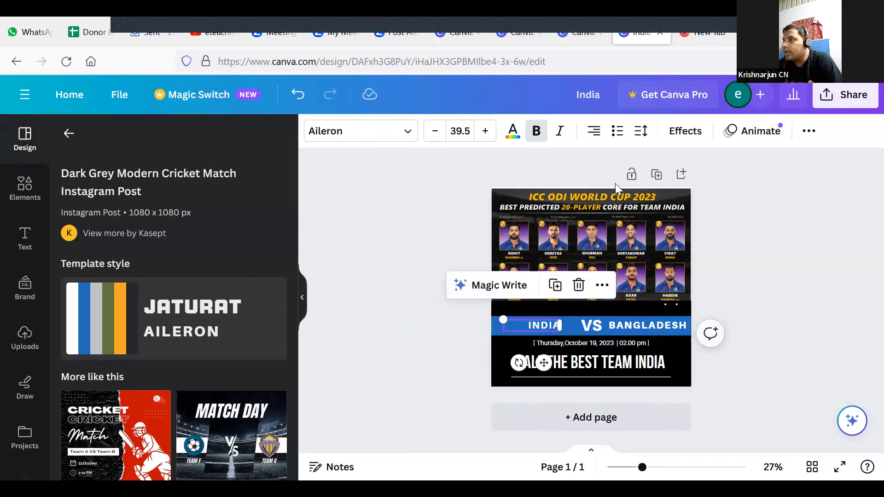
{"action": "left_click", "coordinate": [594, 131]}
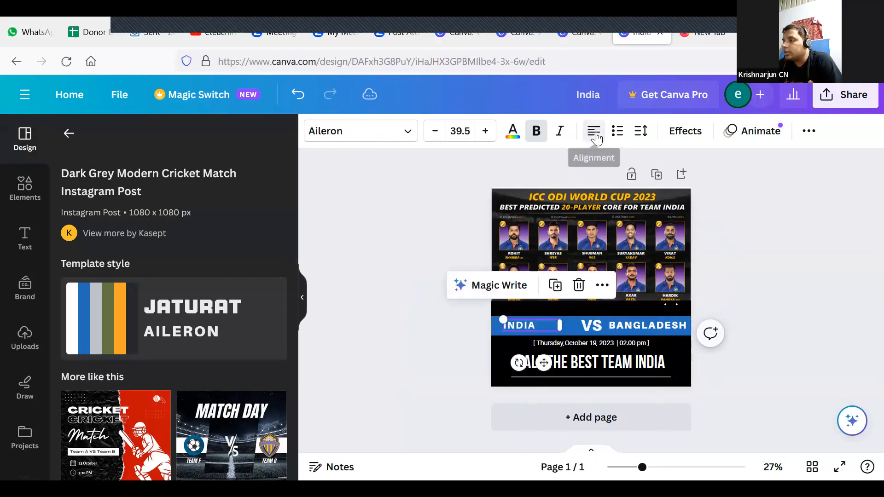
{"action": "left_click", "coordinate": [595, 132]}
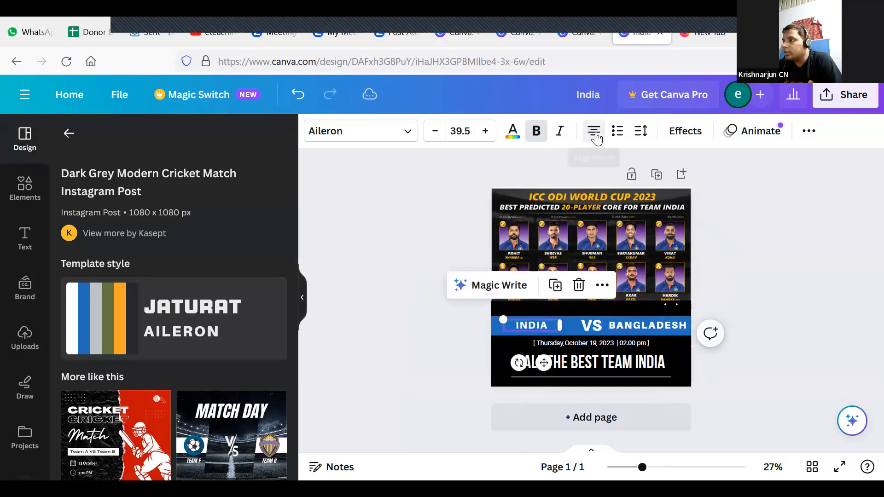
{"action": "left_click", "coordinate": [638, 326]}
{"action": "left_click_drag", "start_coordinate": [587, 324], "coordinate": [585, 325]}
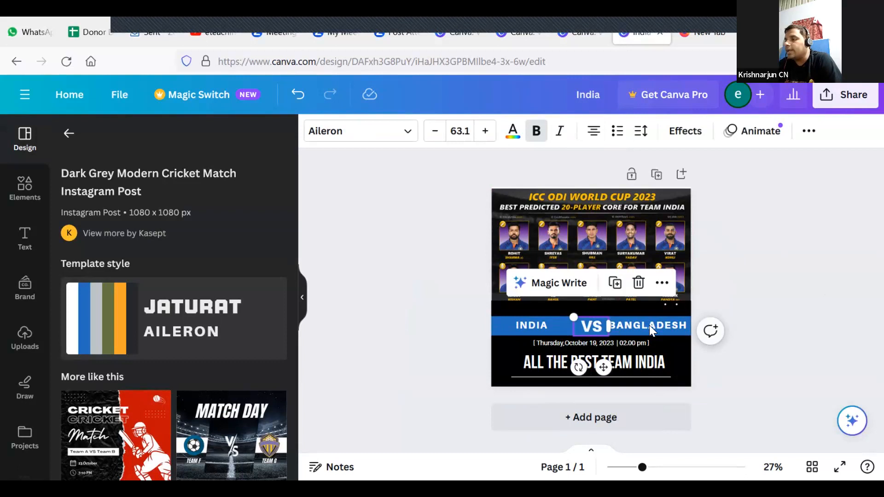
{"action": "left_click", "coordinate": [635, 320]}
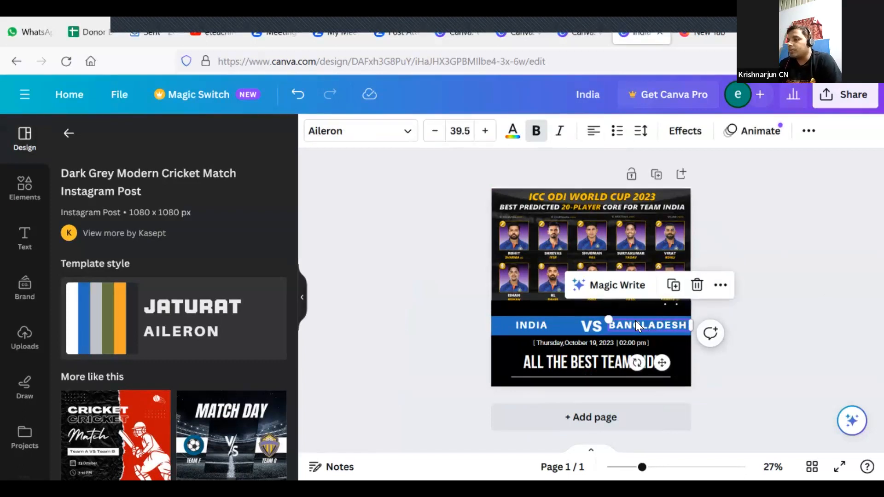
Step: Increase the "INDIA" text's font size to 49.5
{"action": "left_click", "coordinate": [539, 324]}
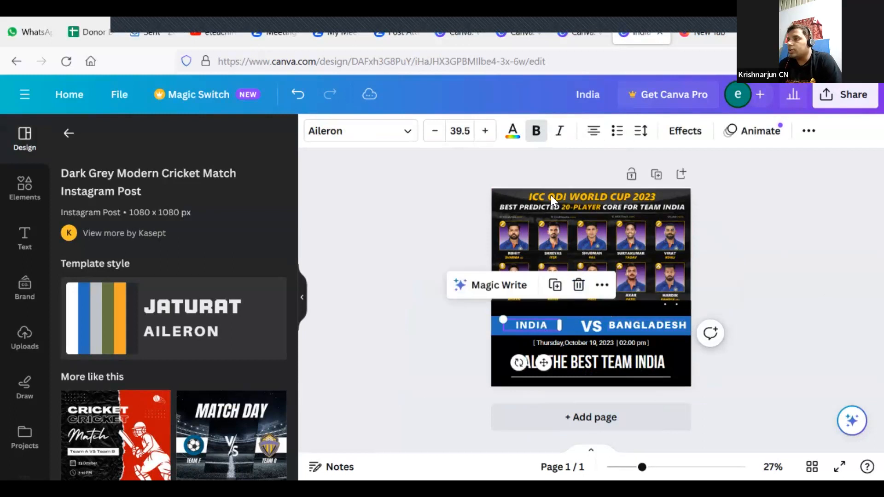
{"action": "left_click", "coordinate": [484, 131]}
{"action": "left_click", "coordinate": [484, 131]}
{"action": "left_click", "coordinate": [484, 131]}
{"action": "left_click", "coordinate": [485, 131]}
{"action": "left_click", "coordinate": [484, 130]}
{"action": "left_click", "coordinate": [485, 131]}
{"action": "left_click", "coordinate": [484, 131]}
{"action": "left_click", "coordinate": [484, 131]}
{"action": "left_click", "coordinate": [484, 131]}
{"action": "left_click", "coordinate": [484, 131]}
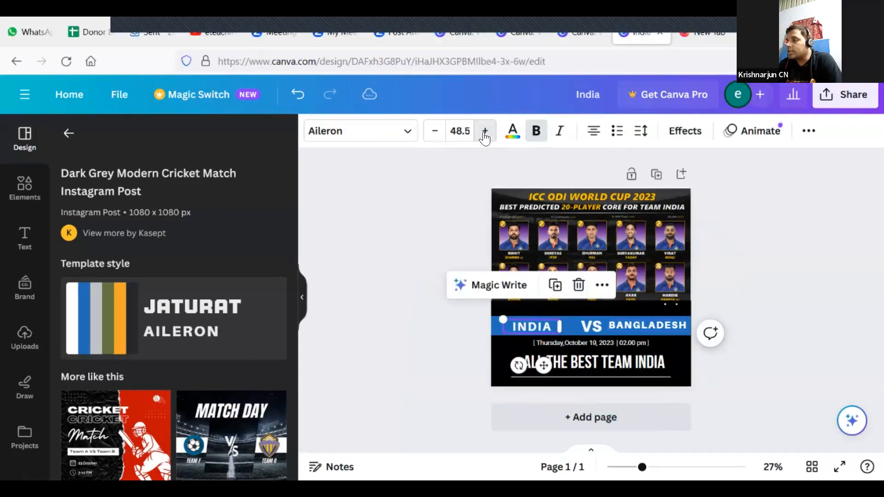
{"action": "left_click", "coordinate": [554, 311]}
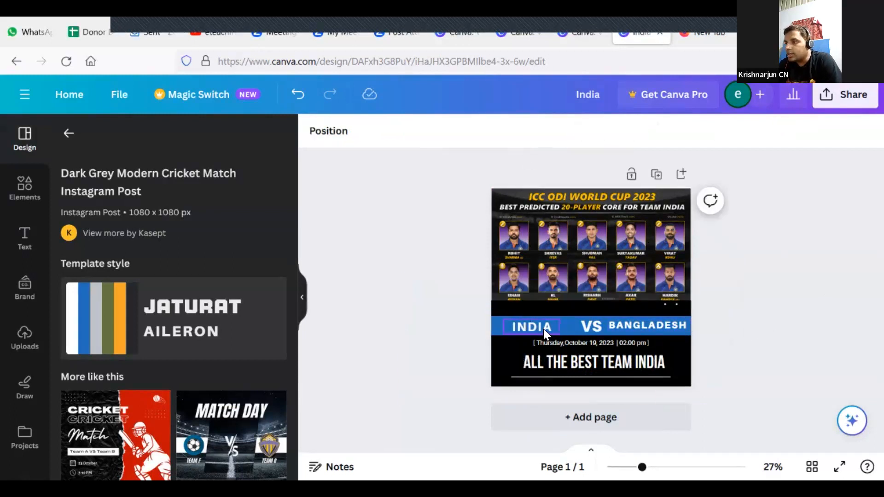
Step: Shift the "INDIA" text slightly right and the "VS" text slightly left to even out the spacing on the blue band
{"action": "left_click", "coordinate": [544, 329]}
{"action": "left_click_drag", "start_coordinate": [543, 329], "coordinate": [552, 327]}
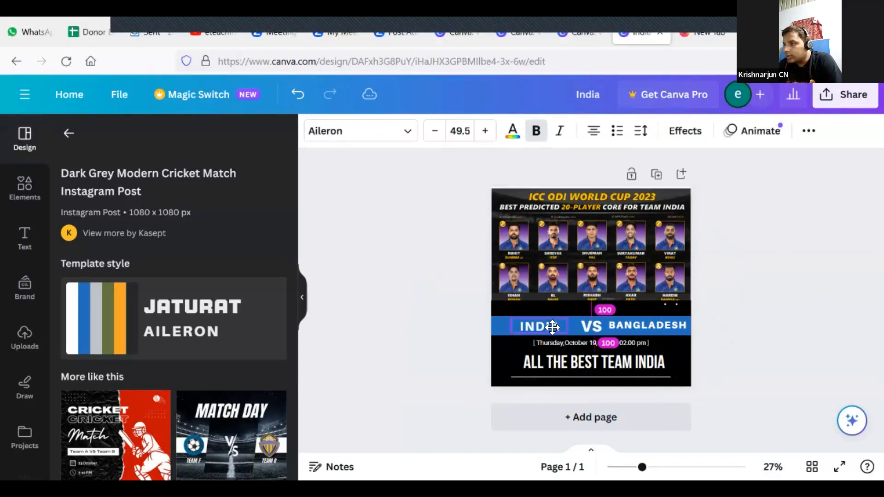
{"action": "left_click", "coordinate": [768, 264]}
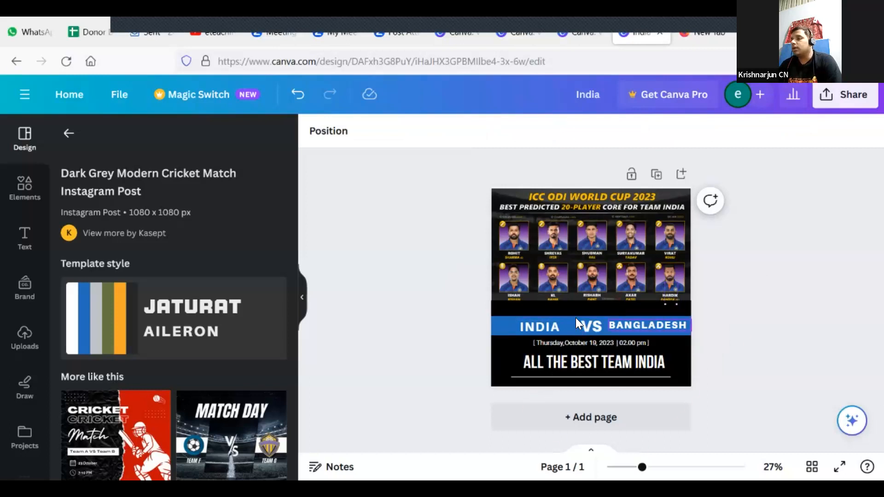
{"action": "left_click", "coordinate": [624, 324]}
{"action": "left_click_drag", "start_coordinate": [589, 325], "coordinate": [581, 326]}
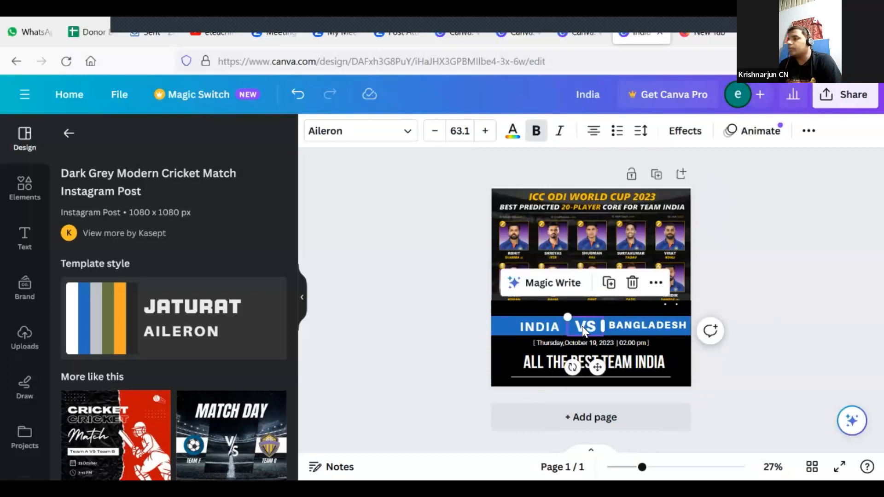
{"action": "left_click", "coordinate": [644, 323]}
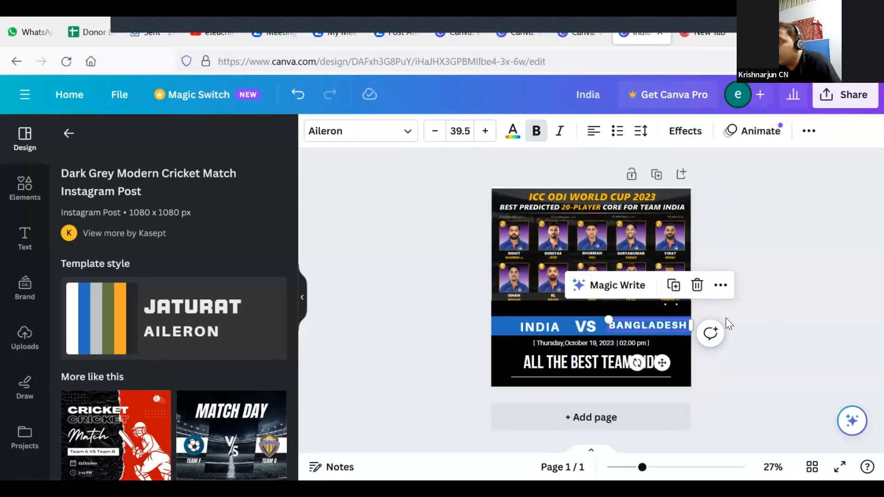
{"action": "left_click", "coordinate": [784, 289]}
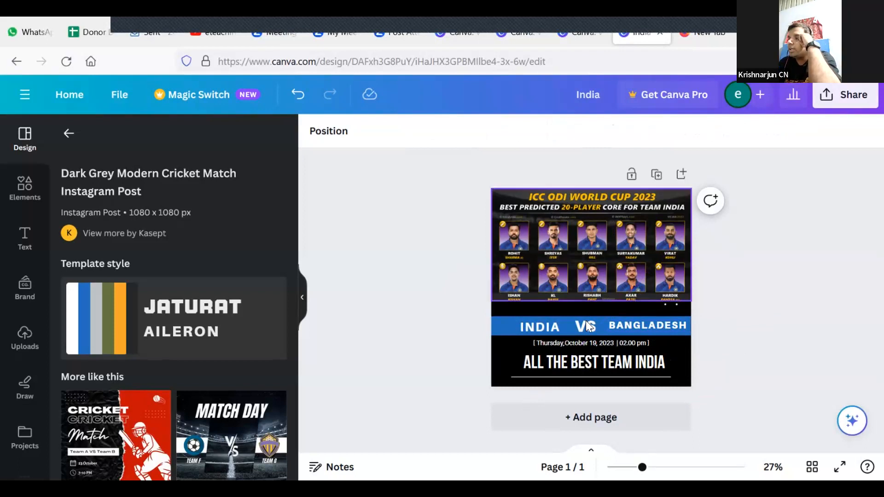
Step: Delete the "INDIA" and "VS" texts from the blue band
{"action": "left_click", "coordinate": [524, 319]}
{"action": "key", "text": "Delete"}
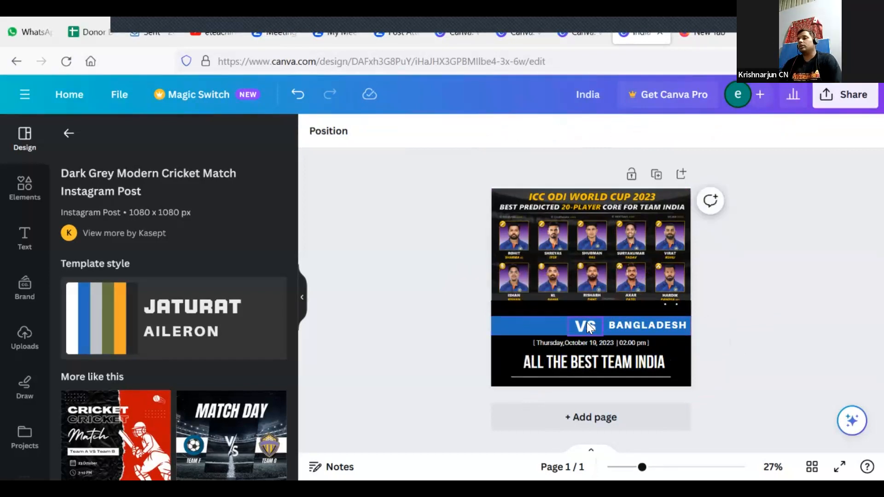
{"action": "left_click", "coordinate": [587, 322]}
{"action": "key", "text": "Delete"}
Step: Center the "BANGLADESH" text box on the blue band and replace its text with "BLEED BLUE"
{"action": "left_click_drag", "start_coordinate": [651, 322], "coordinate": [585, 322]}
{"action": "double_click", "coordinate": [584, 323]}
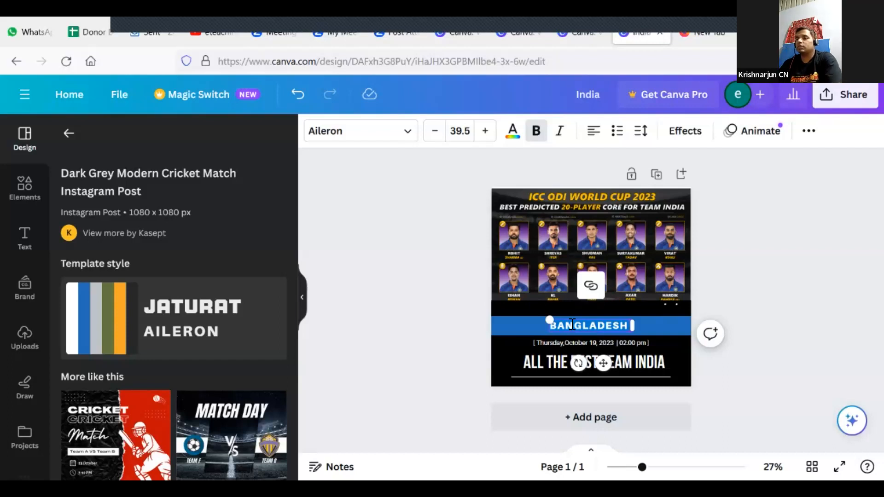
{"action": "key", "text": "BackSpace"}
{"action": "type", "text": "BLE"}
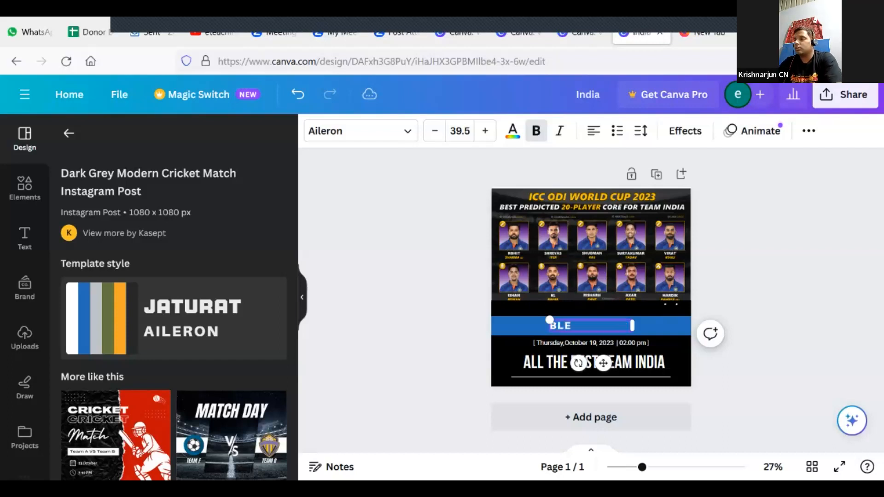
{"action": "type", "text": "ED BLUE"}
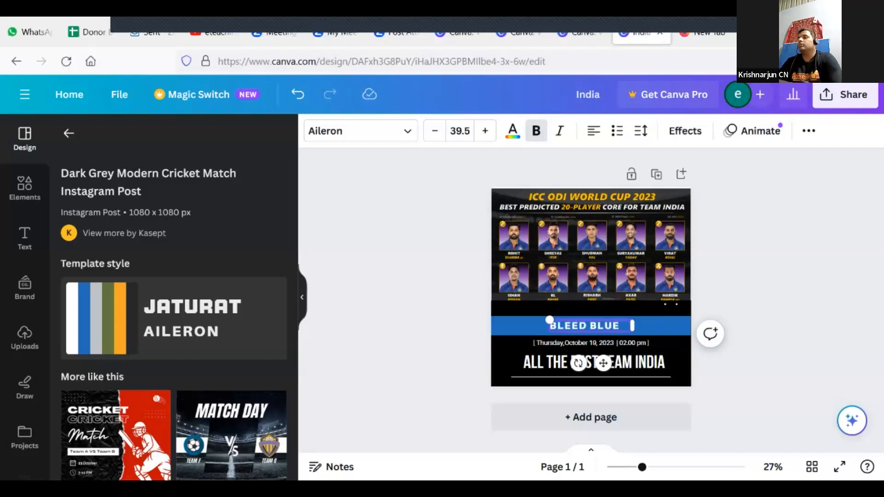
Step: Erase all the remaining text from the blue band
{"action": "key", "text": "BackSpace"}
{"action": "key", "text": "BackSpace"}
{"action": "key", "text": "BackSpace"}
{"action": "key", "text": "BackSpace"}
{"action": "key", "text": "BackSpace"}
{"action": "key", "text": "BackSpace"}
{"action": "key", "text": "BackSpace"}
{"action": "key", "text": "BackSpace"}
{"action": "key", "text": "BackSpace"}
{"action": "key", "text": "BackSpace"}
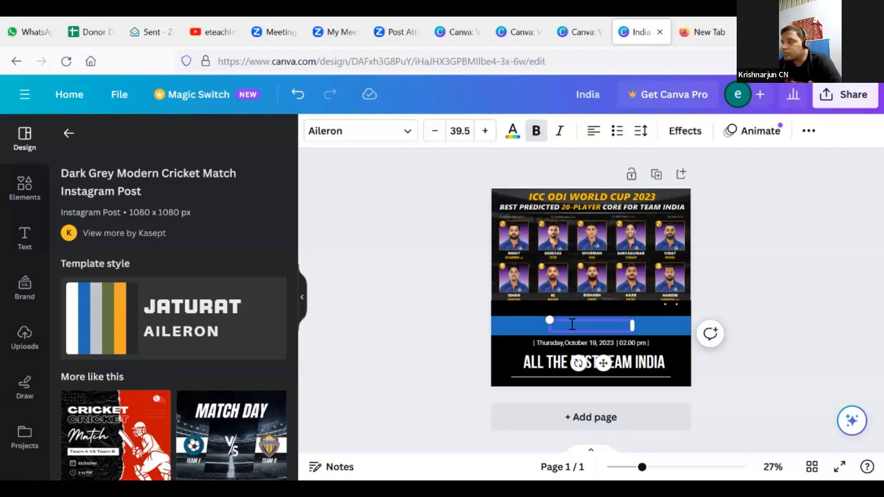
{"action": "left_click", "coordinate": [506, 225]}
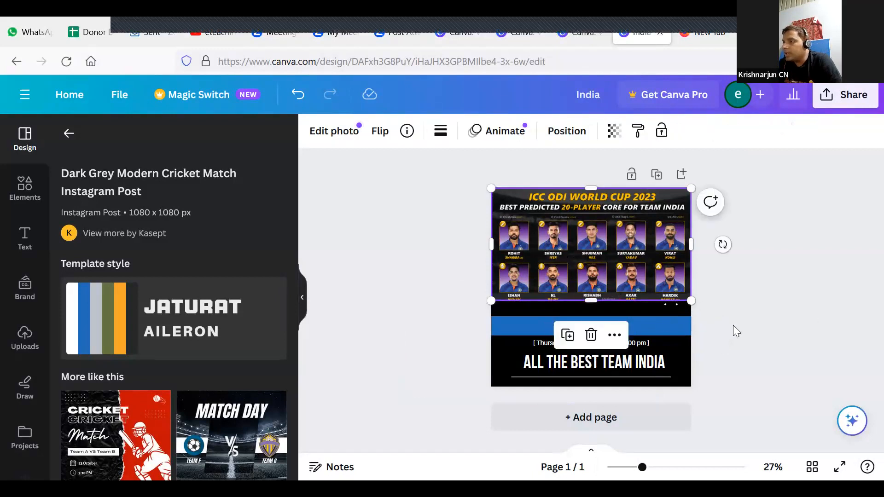
Step: Delete the blue band from the design and move the date and time line up into its place
{"action": "left_click", "coordinate": [778, 327]}
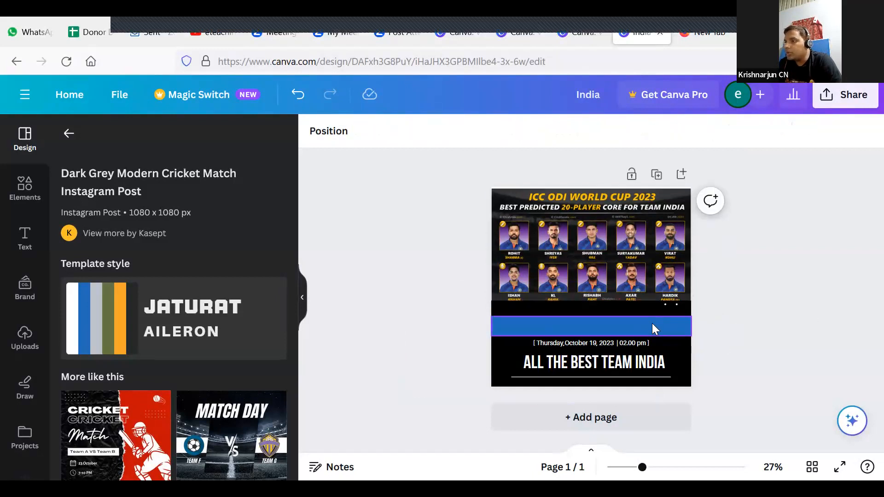
{"action": "left_click", "coordinate": [653, 325]}
{"action": "key", "text": "Delete"}
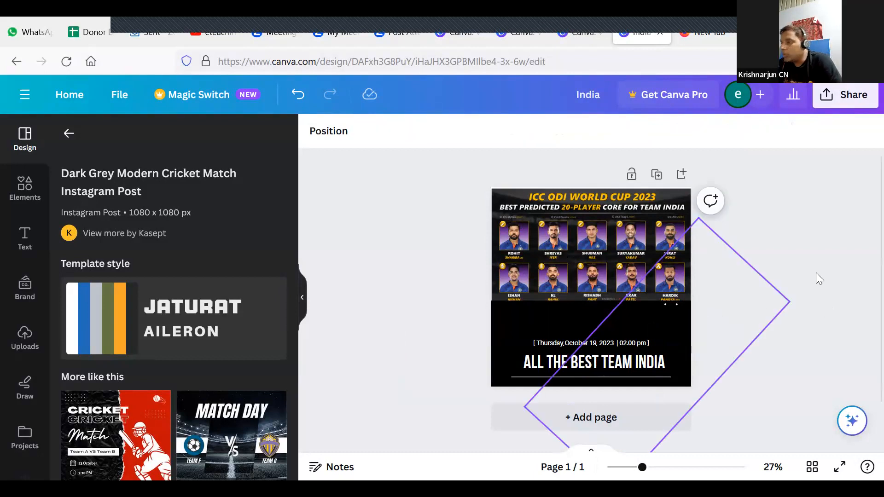
{"action": "left_click_drag", "start_coordinate": [596, 343], "coordinate": [597, 314]}
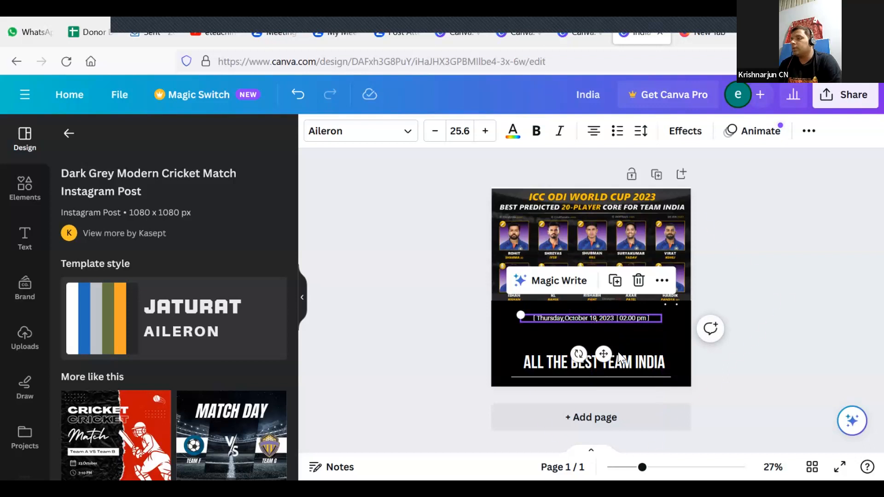
{"action": "left_click", "coordinate": [772, 325]}
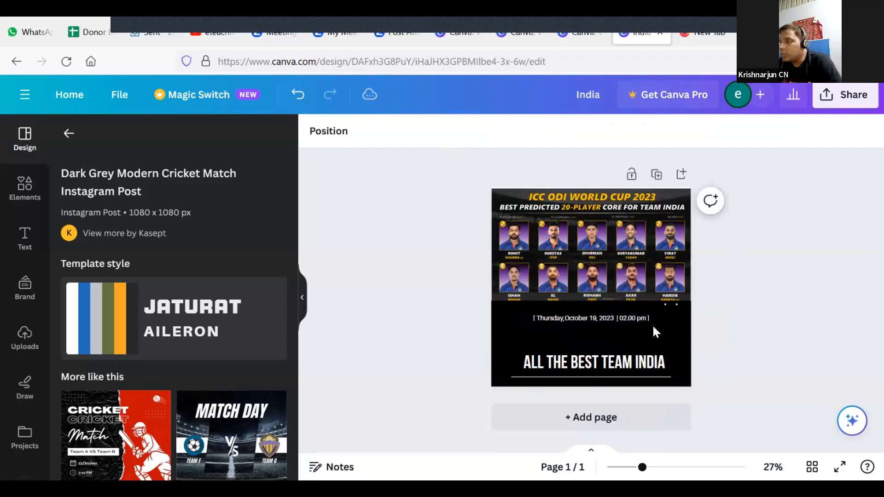
Step: Color the "ALL THE BEST TEAM INDIA" text orange and move the date line up to just beneath the team photo
{"action": "left_click", "coordinate": [580, 362]}
{"action": "left_click", "coordinate": [512, 131]}
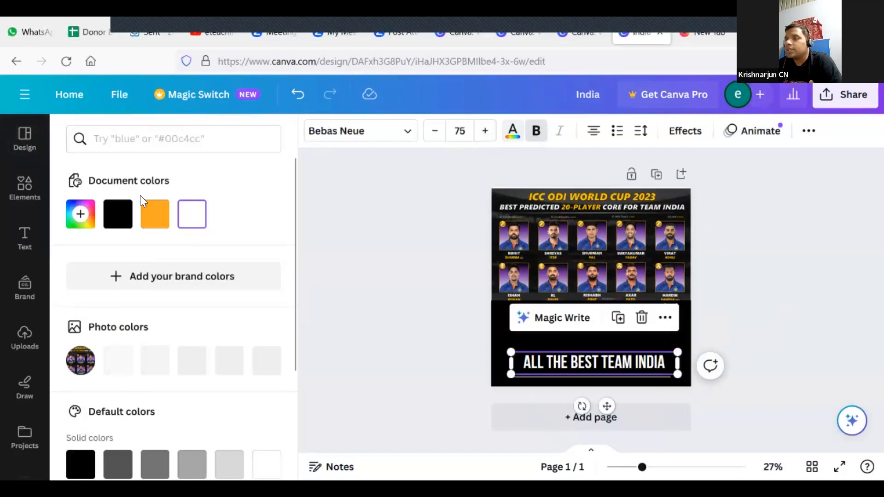
{"action": "left_click", "coordinate": [155, 214]}
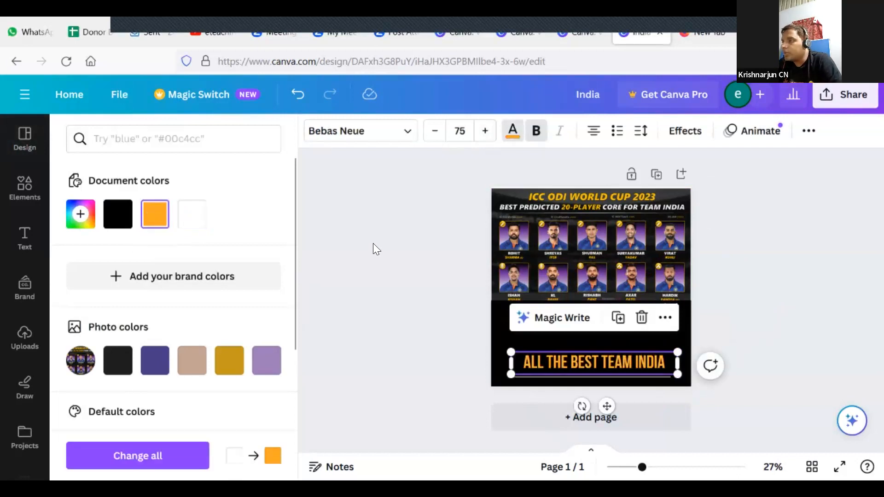
{"action": "left_click", "coordinate": [373, 243]}
{"action": "left_click", "coordinate": [824, 293]}
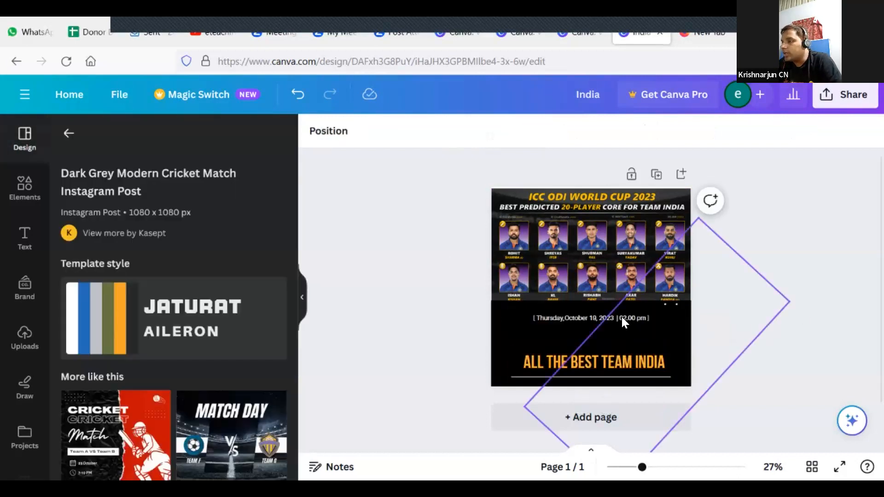
{"action": "mouse_move", "coordinate": [621, 320]}
{"action": "left_mouse_down"}
{"action": "mouse_move", "coordinate": [615, 339]}
{"action": "mouse_move", "coordinate": [615, 307]}
{"action": "mouse_move", "coordinate": [625, 308]}
{"action": "left_mouse_up"}
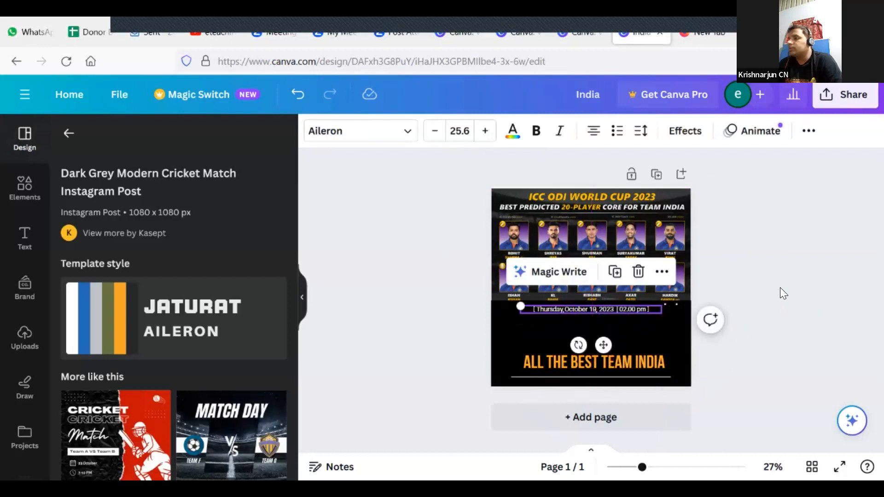
{"action": "left_click", "coordinate": [778, 275]}
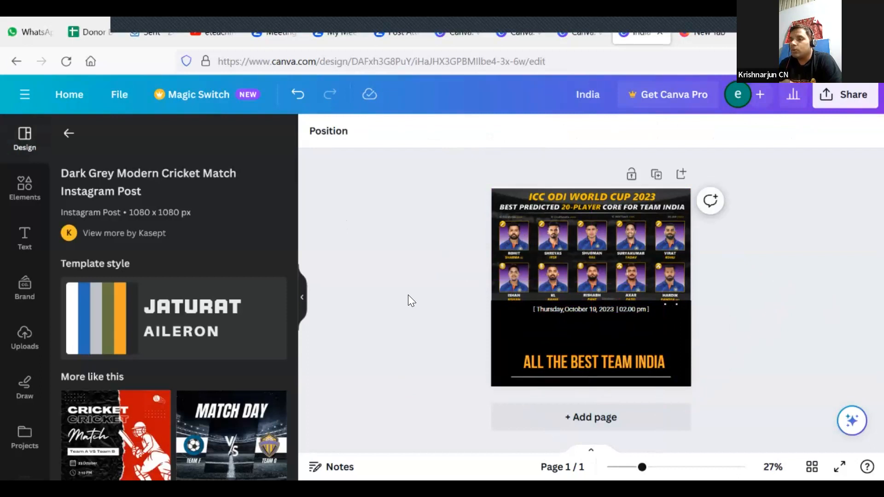
Step: Set the design's collaboration link to "Anyone with the link" with the "Can edit" permission
{"action": "left_click", "coordinate": [760, 97]}
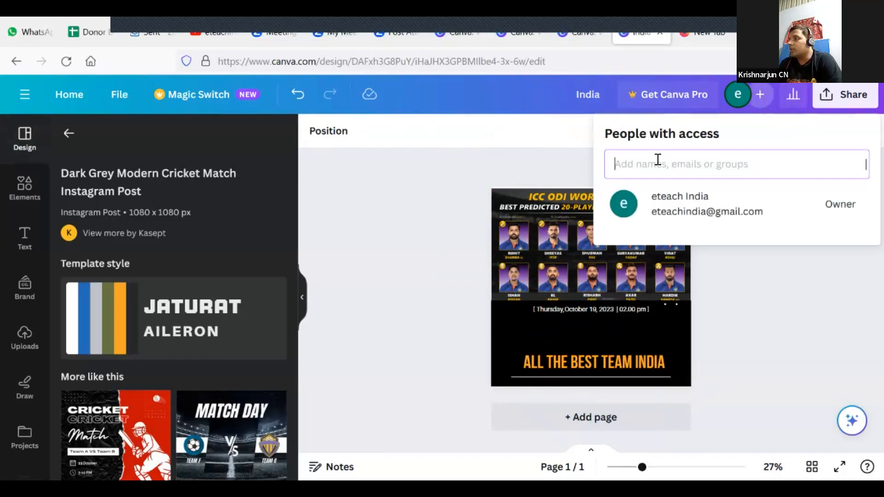
{"action": "left_click", "coordinate": [798, 338]}
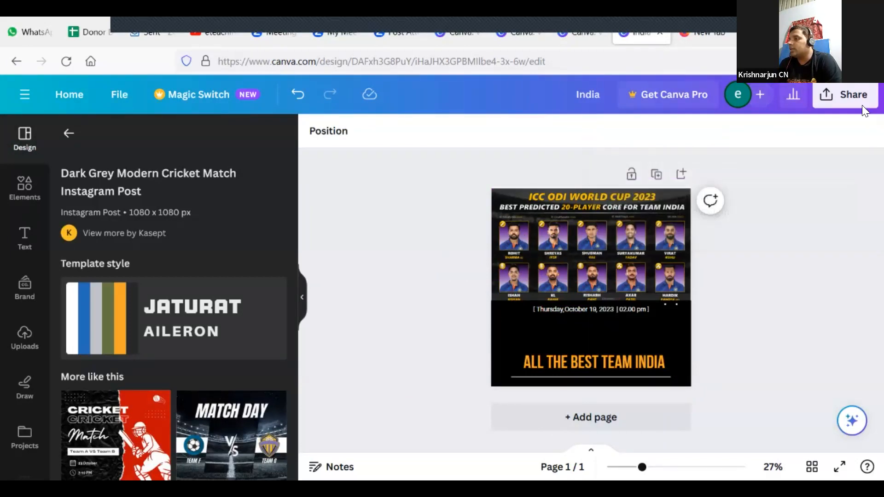
{"action": "left_click", "coordinate": [853, 97]}
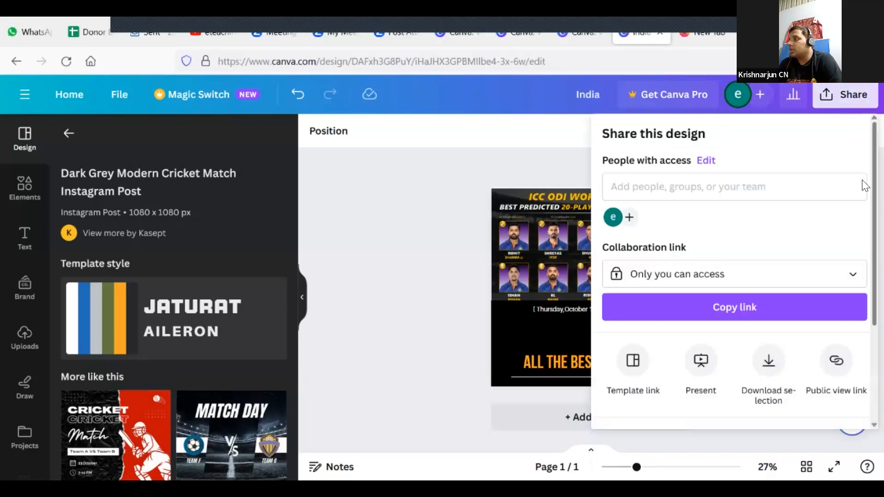
{"action": "scroll", "coordinate": [861, 221], "scroll_direction": "down", "scroll_amount": 3}
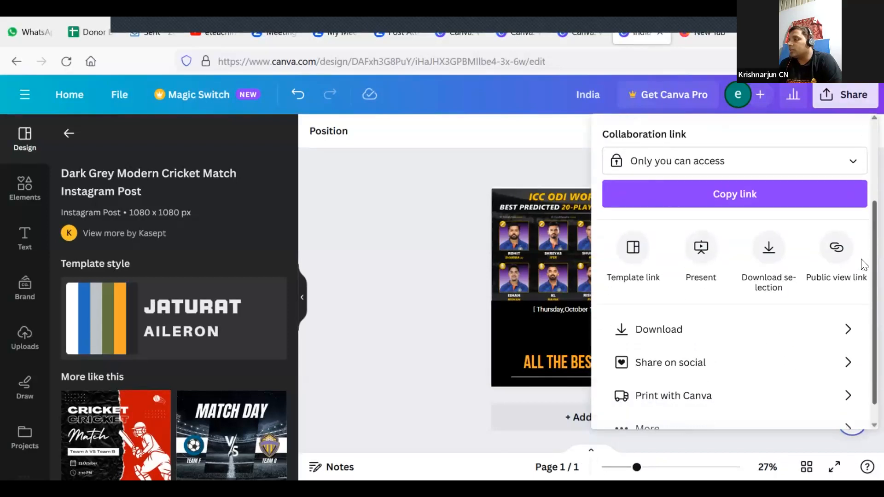
{"action": "left_click", "coordinate": [852, 162]}
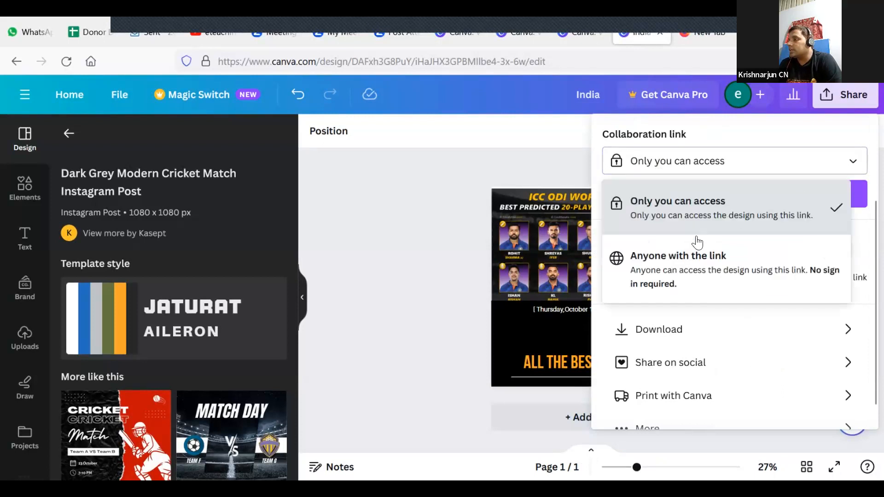
{"action": "left_click", "coordinate": [748, 258]}
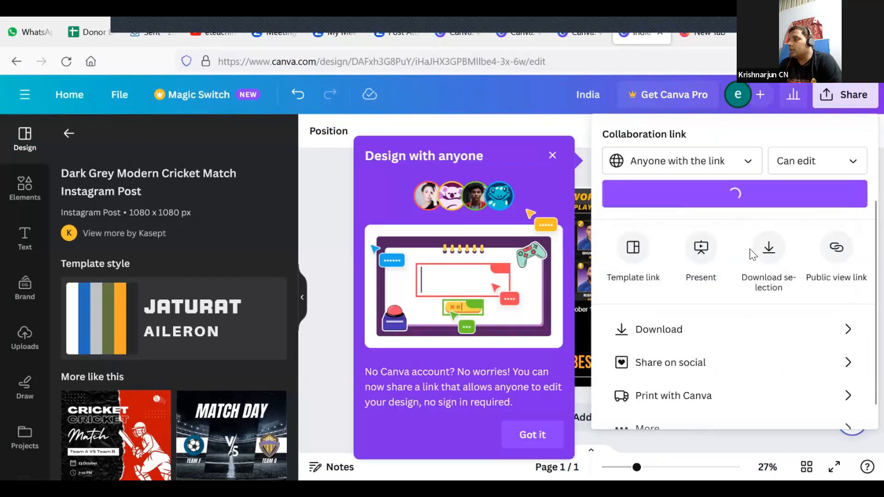
{"action": "left_click", "coordinate": [849, 164]}
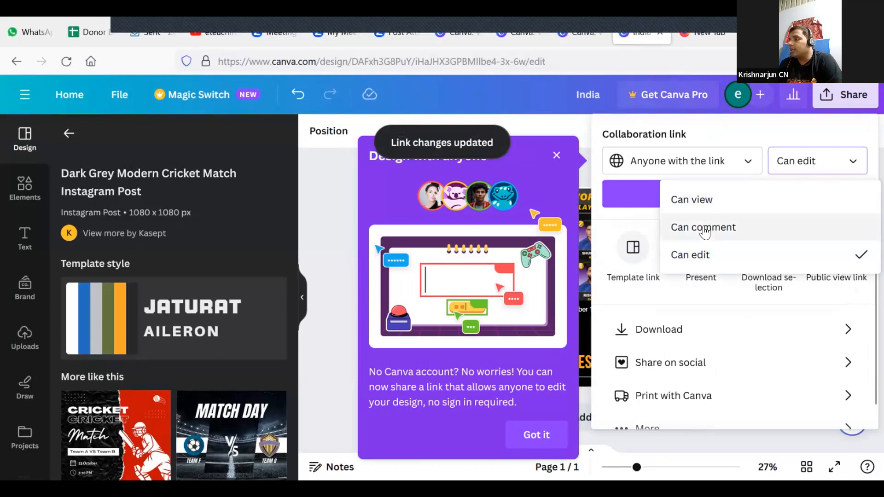
{"action": "left_click", "coordinate": [711, 259]}
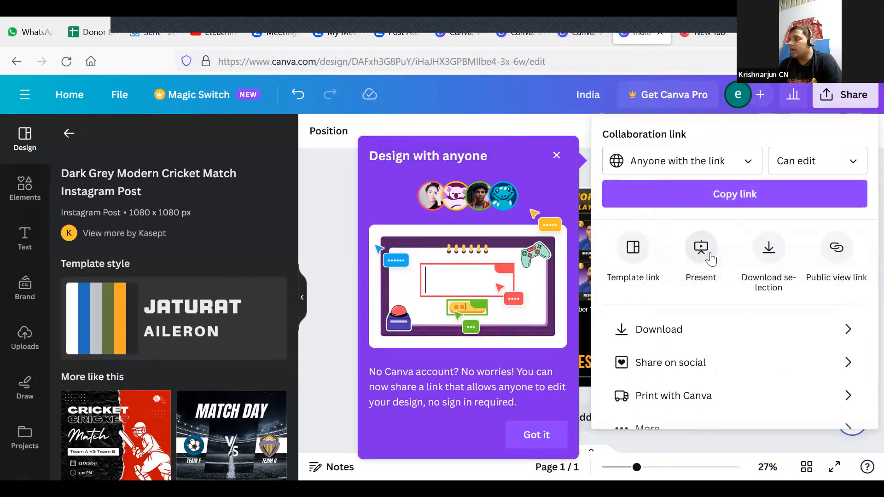
Step: Copy the collaboration link and close the sharing options to return to the design
{"action": "left_click", "coordinate": [737, 202]}
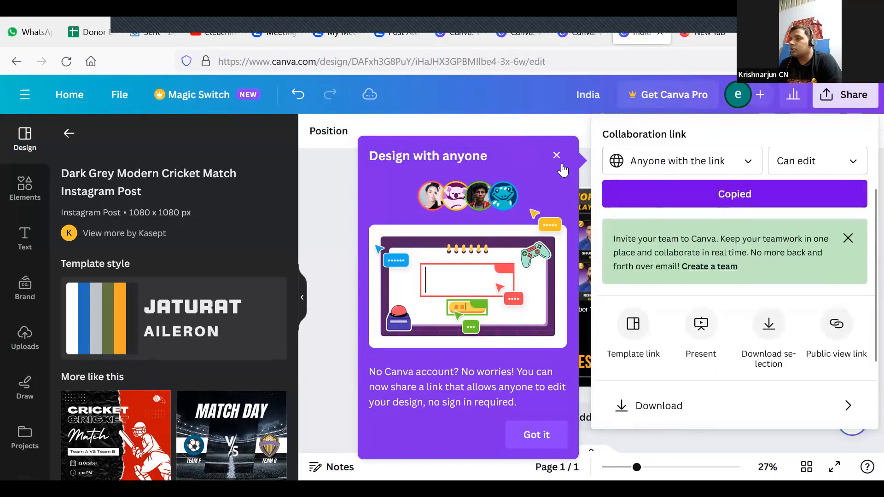
{"action": "left_click", "coordinate": [556, 155]}
{"action": "left_click", "coordinate": [337, 259]}
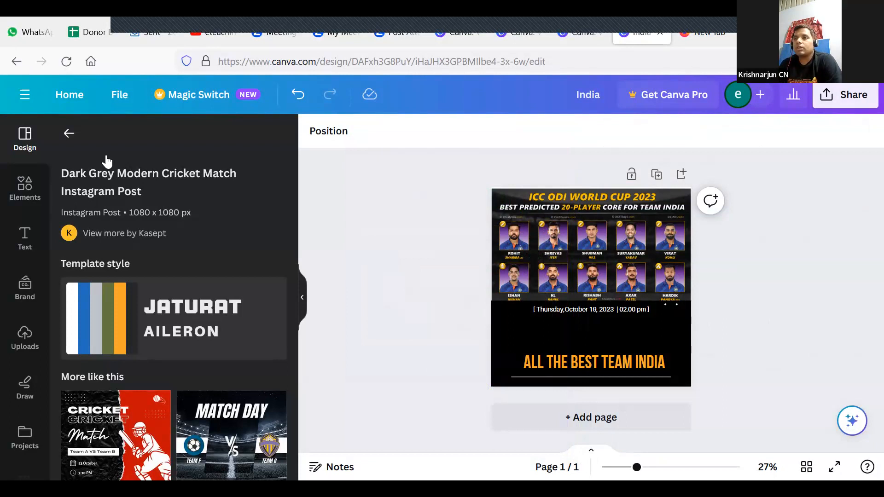
{"action": "key", "text": "alt+Tab"}
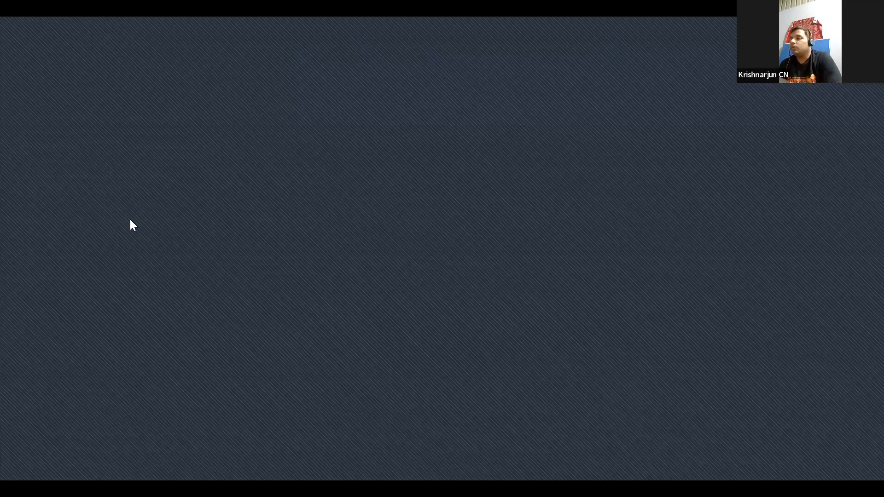
{"action": "key", "text": "alt+Tab"}
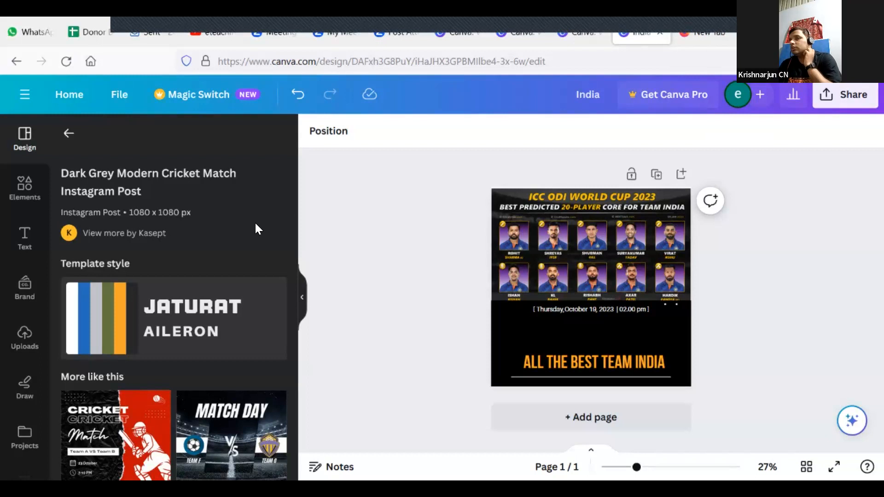
Step: Search the elements library for "cricket"
{"action": "left_click", "coordinate": [25, 188]}
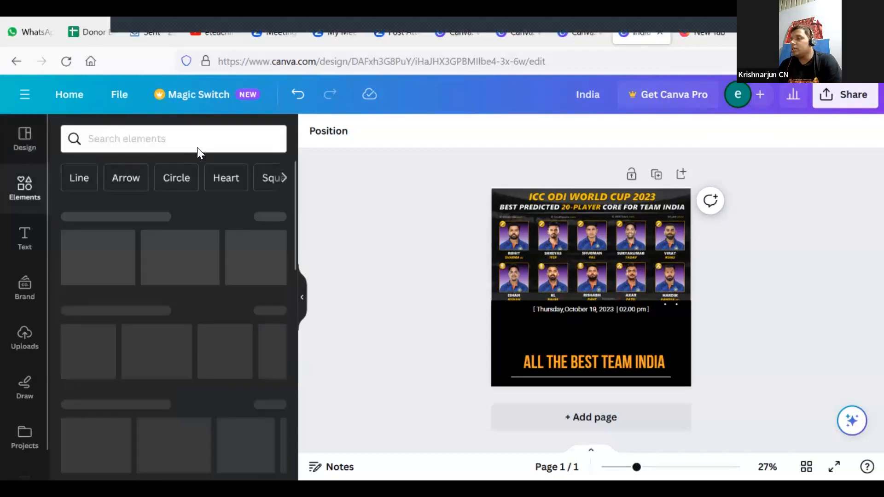
{"action": "left_click", "coordinate": [112, 139]}
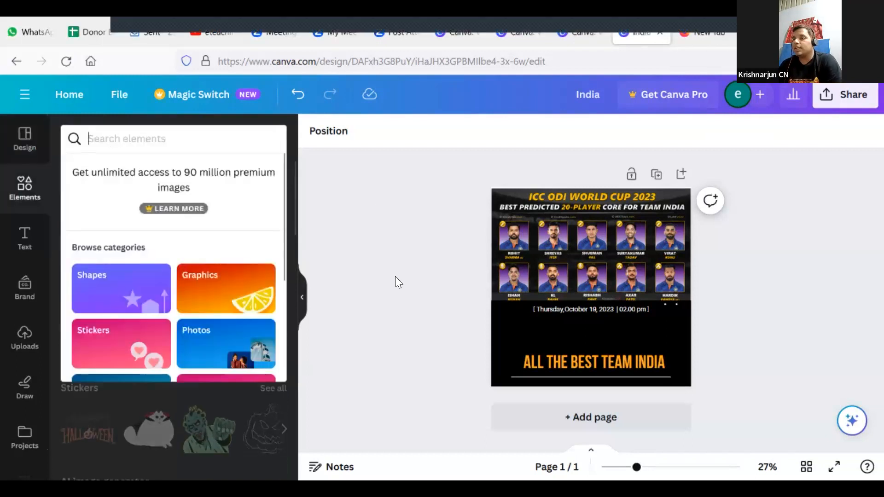
{"action": "left_click", "coordinate": [396, 277]}
{"action": "left_click", "coordinate": [190, 142]}
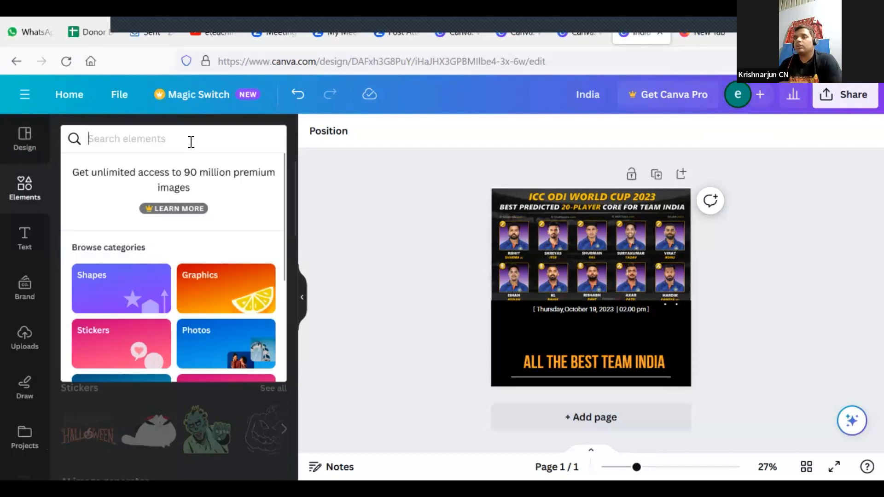
{"action": "type", "text": "cricket"}
{"action": "key", "text": "Return"}
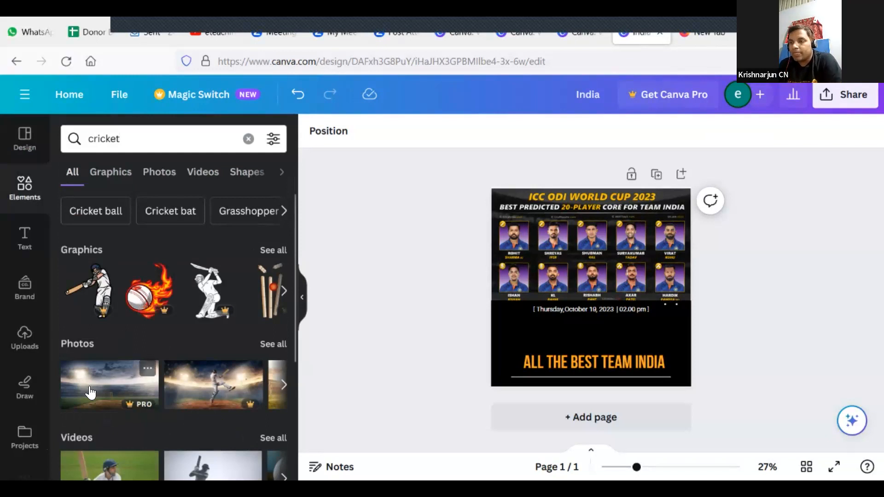
Step: Find the free close-up photo of a red cricket ball among the cricket photos and add it to the page
{"action": "left_click", "coordinate": [276, 343]}
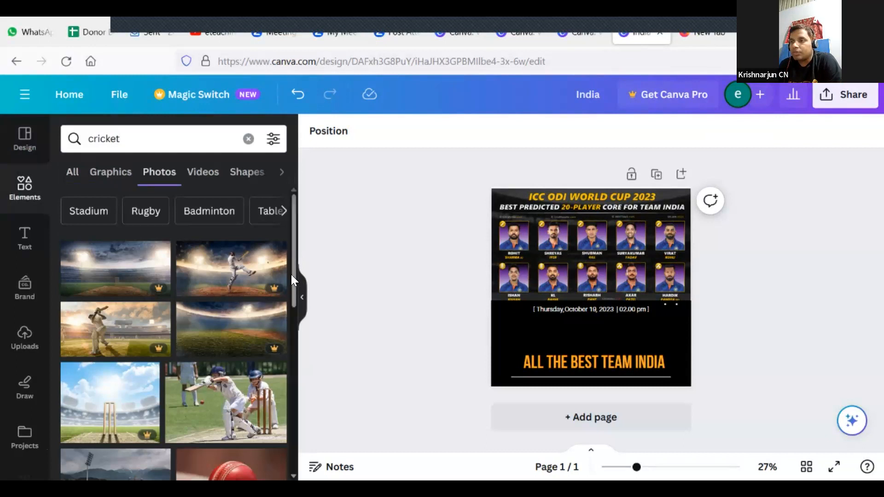
{"action": "left_click_drag", "start_coordinate": [293, 272], "coordinate": [300, 381]}
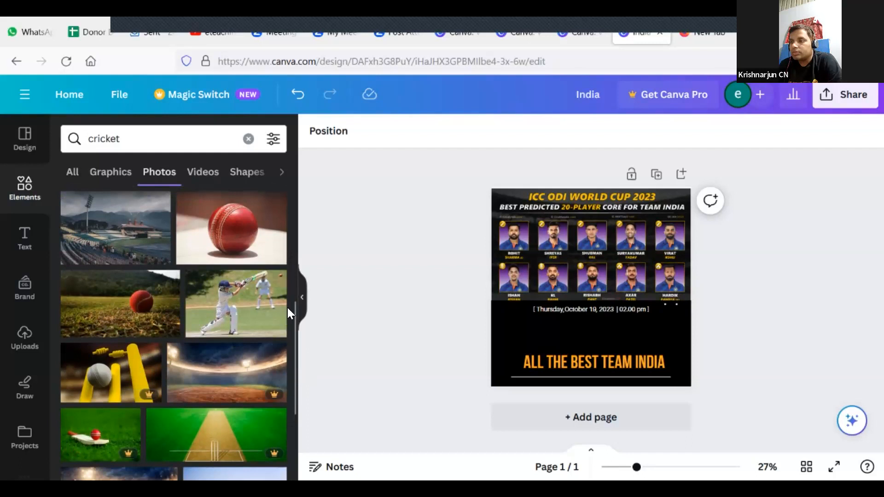
{"action": "left_click_drag", "start_coordinate": [292, 313], "coordinate": [311, 376]}
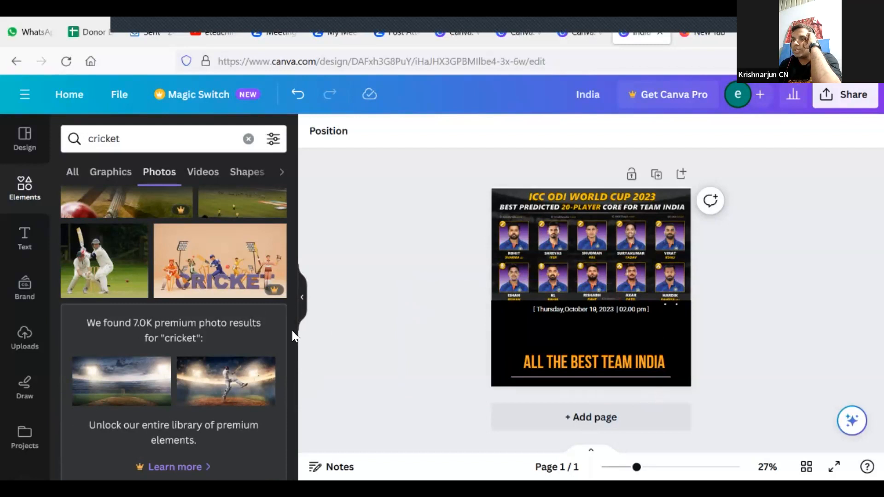
{"action": "left_click_drag", "start_coordinate": [292, 385], "coordinate": [313, 168]}
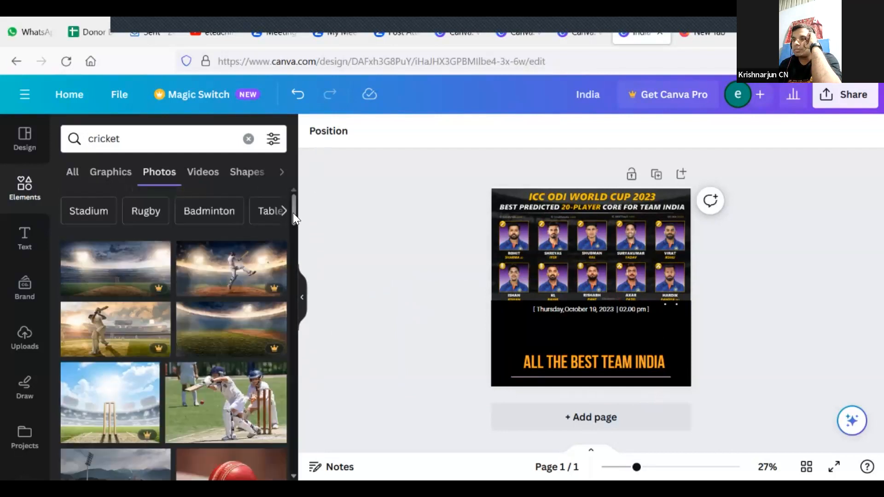
{"action": "scroll", "coordinate": [294, 228], "scroll_direction": "down", "scroll_amount": 3}
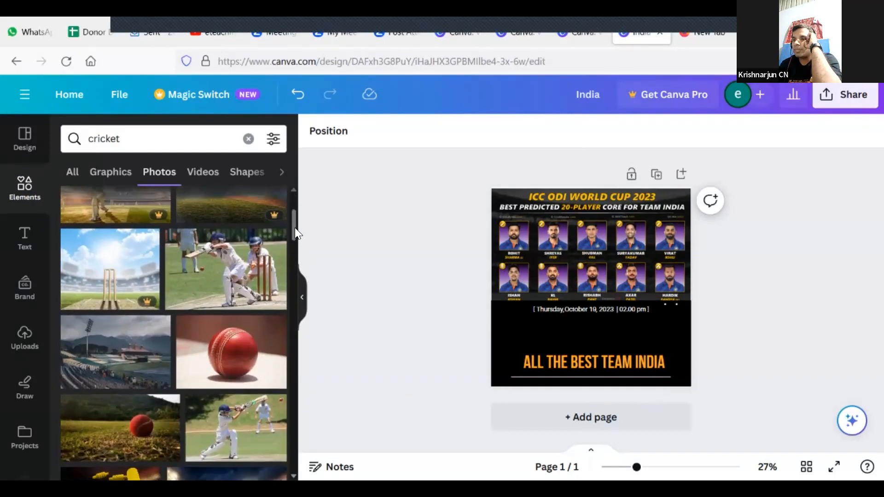
{"action": "left_click", "coordinate": [255, 363]}
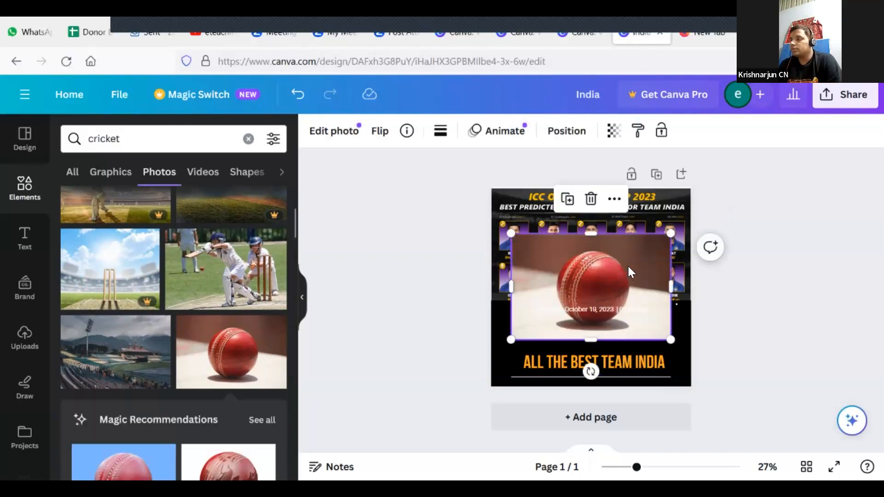
Step: Enlarge the cricket ball photo to the full page width over the page's lower half and set its transparency to 96
{"action": "left_click_drag", "start_coordinate": [628, 267], "coordinate": [690, 326]}
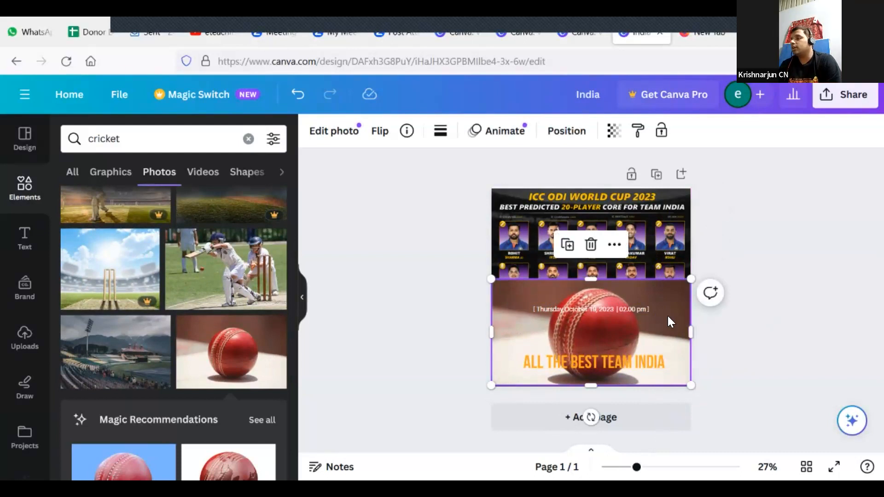
{"action": "left_click", "coordinate": [615, 135]}
{"action": "mouse_move", "coordinate": [613, 186]}
{"action": "left_mouse_down"}
{"action": "mouse_move", "coordinate": [514, 185]}
{"action": "mouse_move", "coordinate": [611, 190]}
{"action": "left_mouse_up"}
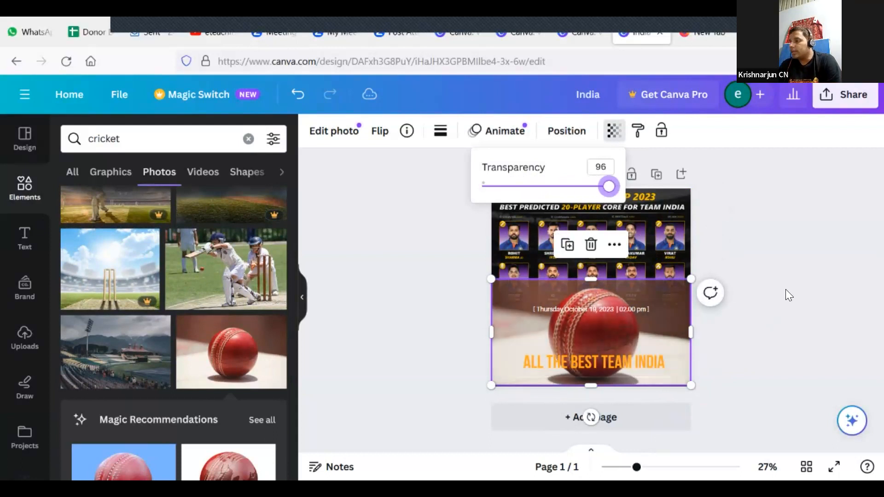
{"action": "left_click", "coordinate": [780, 293]}
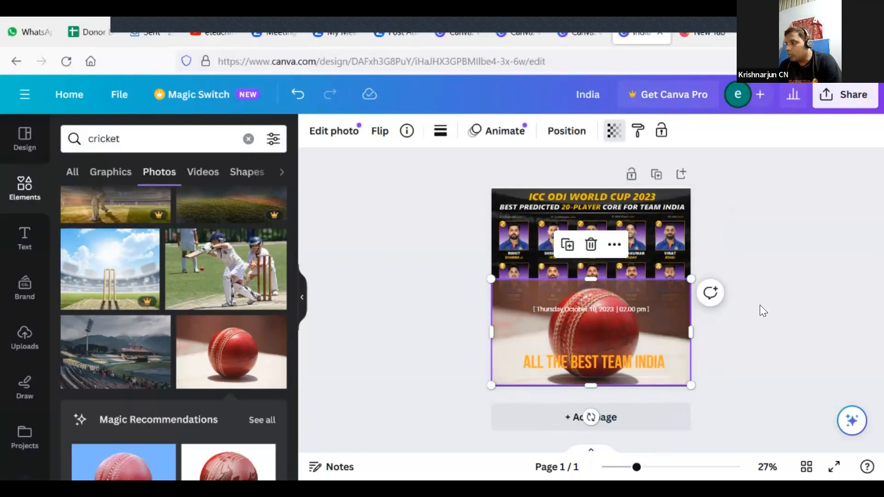
Step: Try sending the cricket ball photo to the back of all layers and undo the change
{"action": "right_click", "coordinate": [672, 316]}
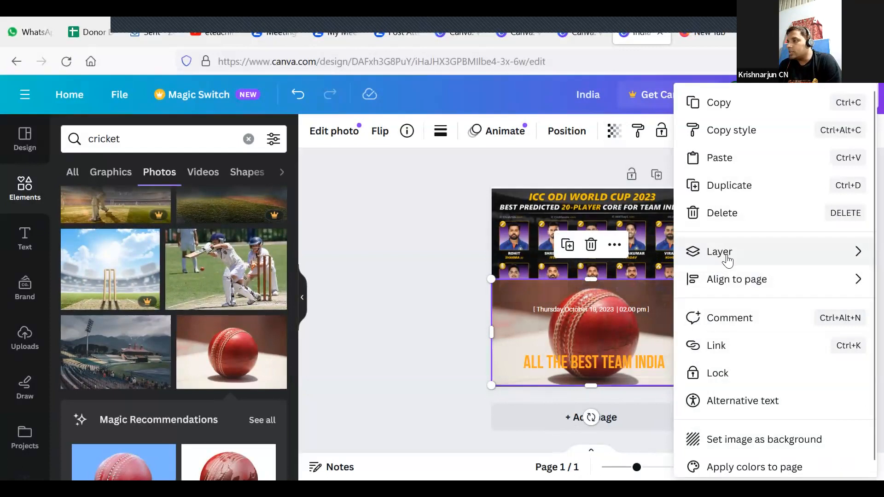
{"action": "mouse_move", "coordinate": [725, 261]}
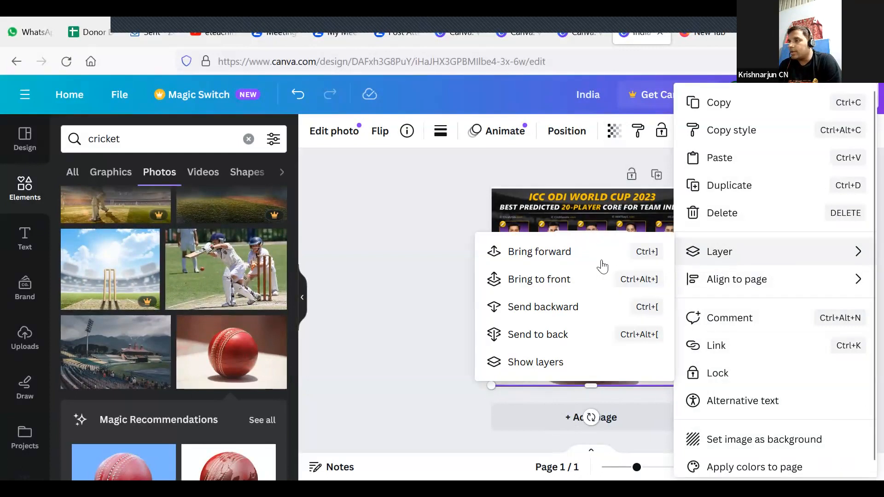
{"action": "left_click", "coordinate": [545, 335]}
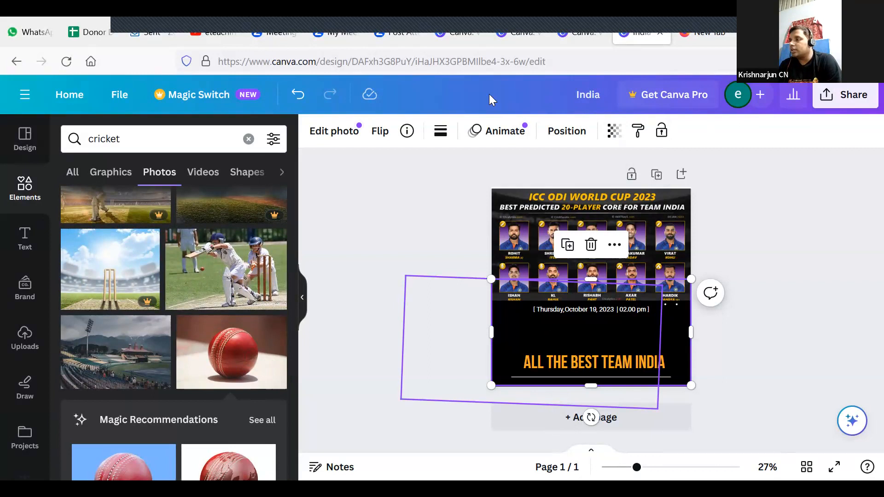
{"action": "key", "text": "ctrl+z"}
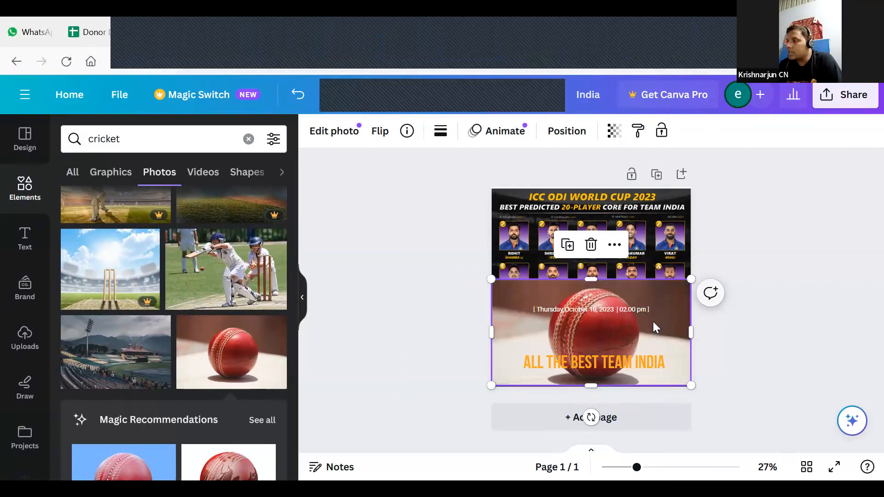
Step: Send the cricket ball photo backward by one layer
{"action": "right_click", "coordinate": [662, 315]}
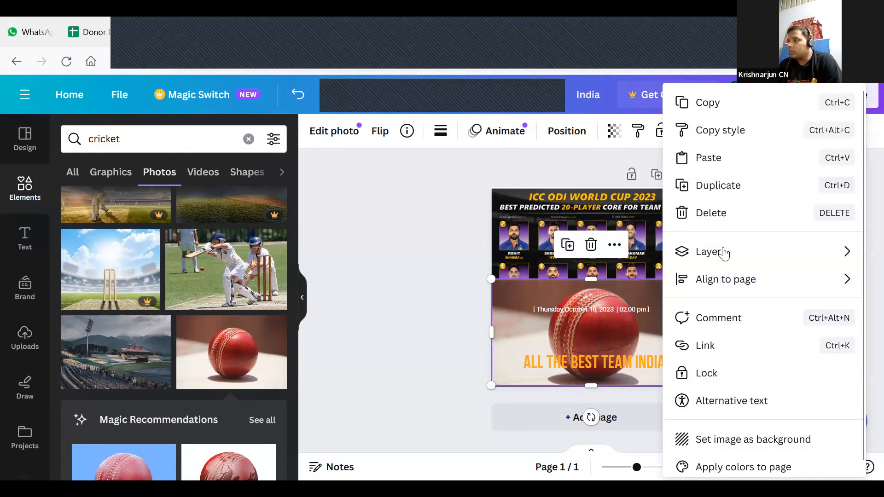
{"action": "mouse_move", "coordinate": [722, 252]}
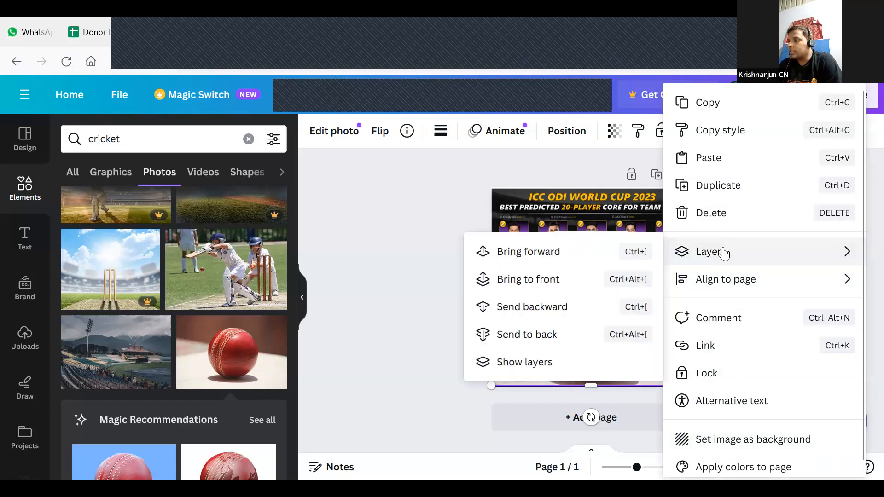
{"action": "left_click", "coordinate": [534, 307]}
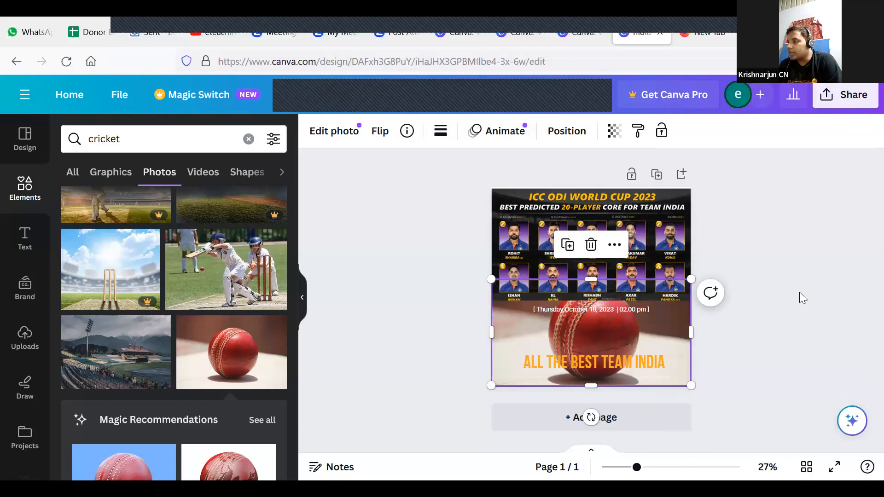
Step: Set the cricket ball photo's transparency to 53
{"action": "left_click", "coordinate": [680, 324]}
{"action": "left_click", "coordinate": [614, 130]}
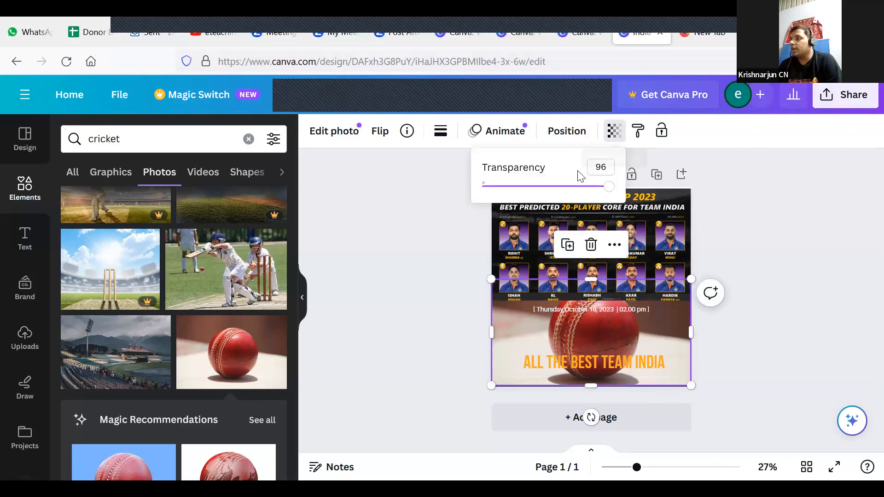
{"action": "left_click", "coordinate": [495, 187]}
{"action": "left_click", "coordinate": [522, 189]}
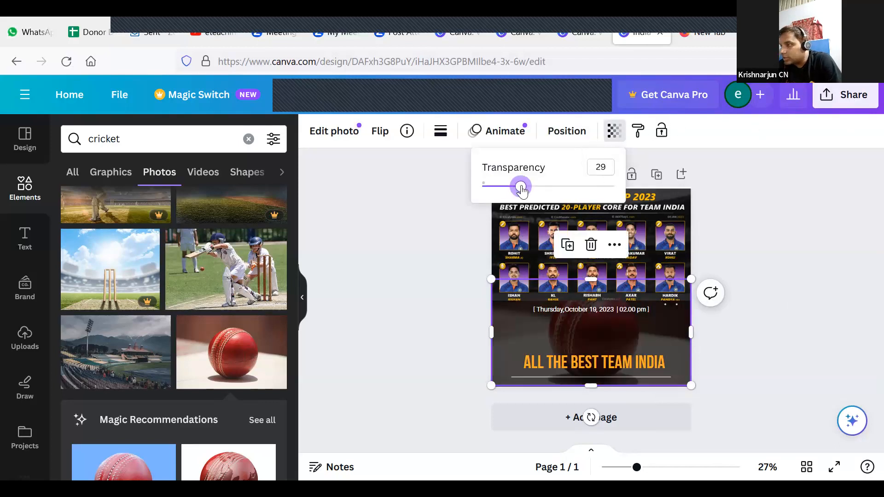
{"action": "left_click", "coordinate": [553, 190]}
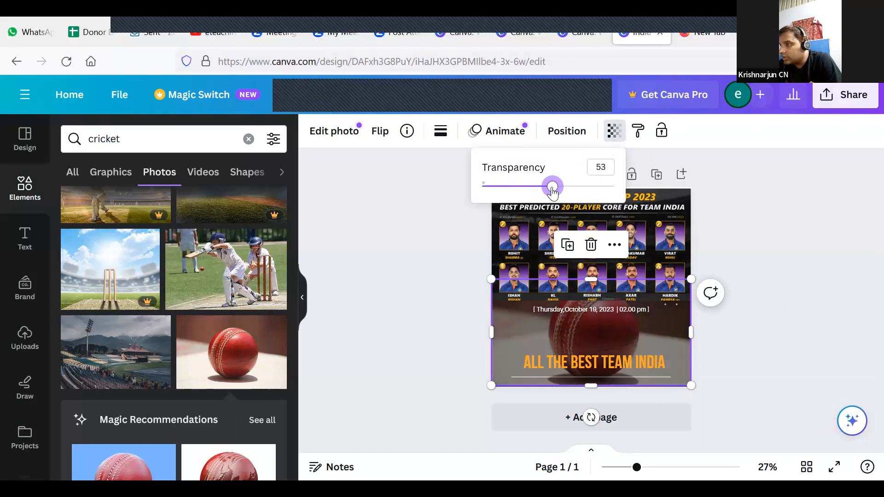
{"action": "left_click", "coordinate": [767, 297]}
Step: Extend the cricket ball photo upward to cover the whole page and bring it to the front
{"action": "left_click_drag", "start_coordinate": [589, 279], "coordinate": [629, 188]}
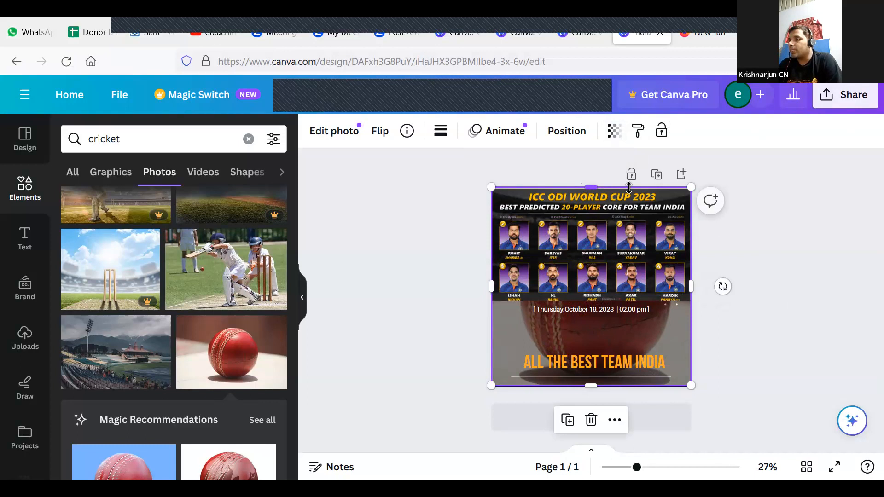
{"action": "left_click", "coordinate": [846, 314]}
{"action": "right_click", "coordinate": [674, 331]}
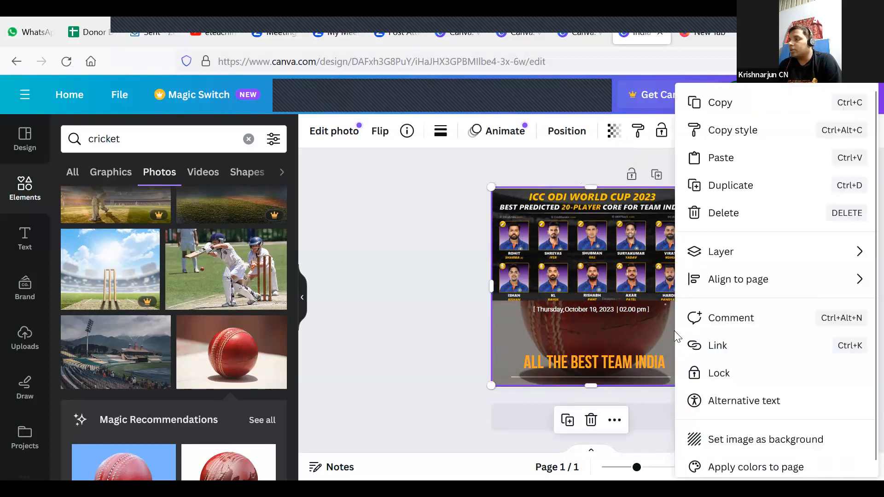
{"action": "mouse_move", "coordinate": [731, 259]}
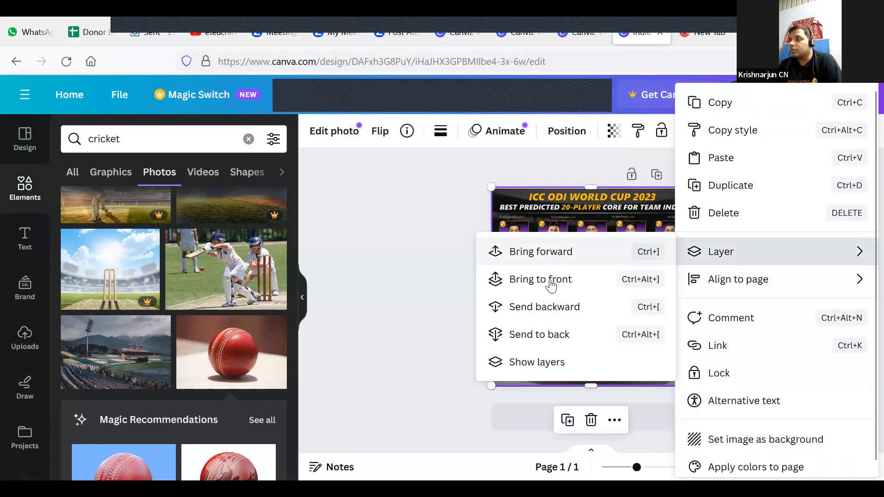
{"action": "left_click", "coordinate": [548, 279]}
{"action": "left_click", "coordinate": [786, 358]}
Step: Lower the full-page cricket ball photo's transparency value until it is only a faint overlay on the team photo and text
{"action": "left_click", "coordinate": [651, 347]}
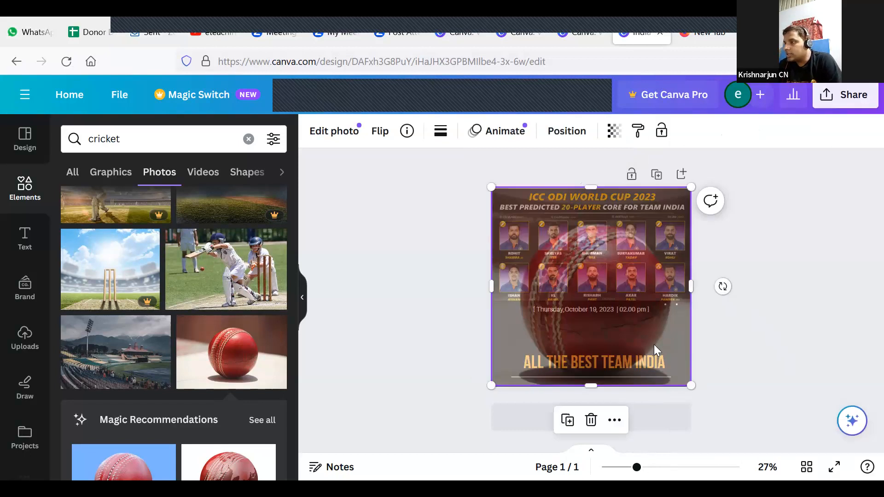
{"action": "left_click", "coordinate": [612, 134]}
{"action": "mouse_move", "coordinate": [509, 191]}
{"action": "left_mouse_down"}
{"action": "mouse_move", "coordinate": [491, 186]}
{"action": "mouse_move", "coordinate": [510, 191]}
{"action": "left_mouse_up"}
{"action": "left_click", "coordinate": [789, 308]}
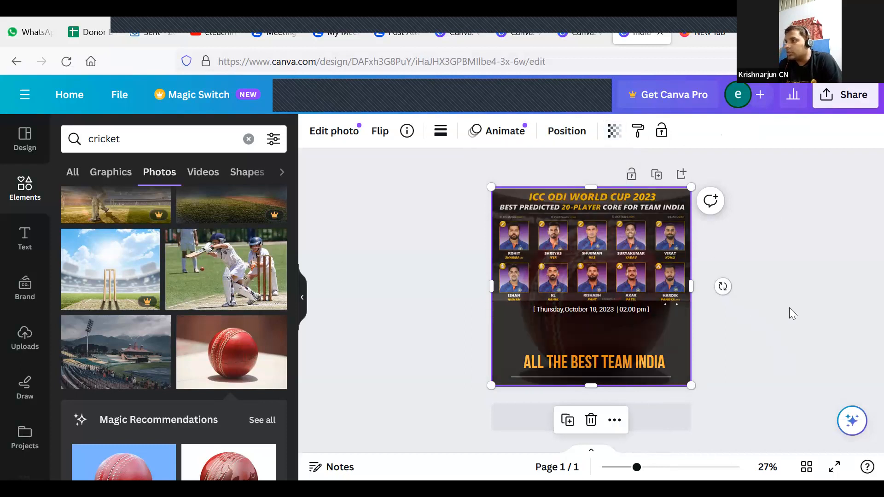
{"action": "left_click", "coordinate": [789, 308]}
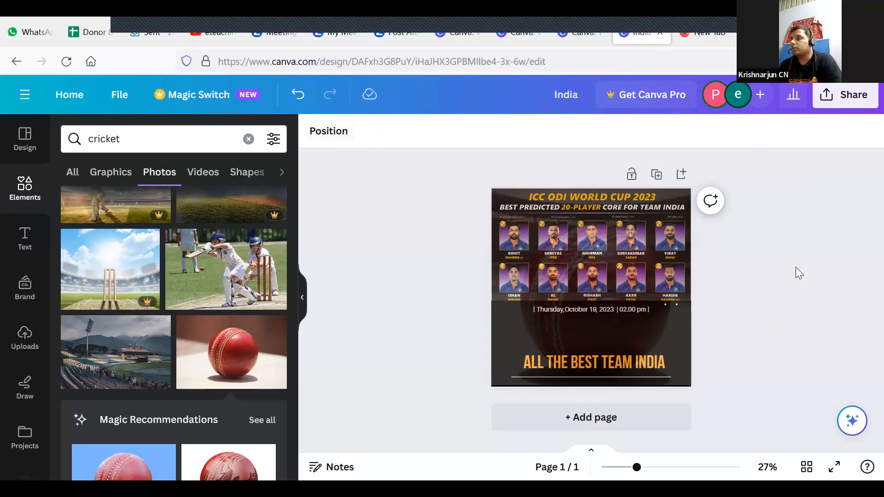
Step: Apply the Breathe photo animation to the full-page cricket ball photo
{"action": "left_click", "coordinate": [608, 323]}
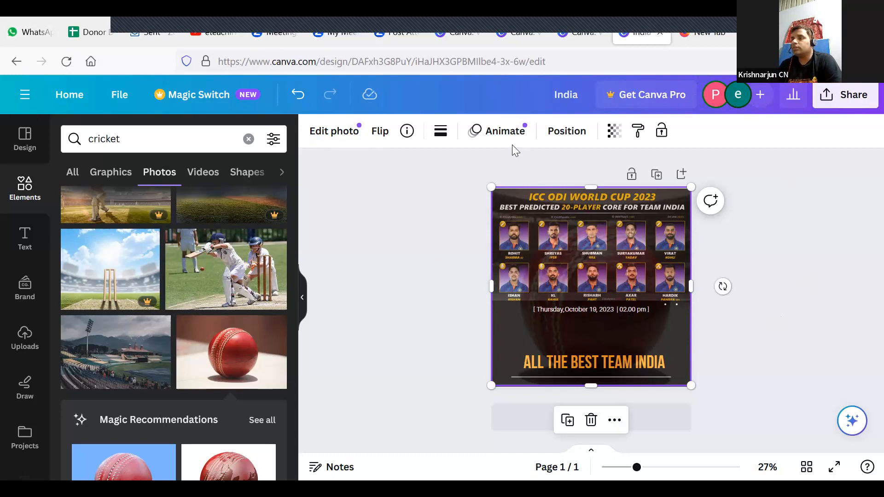
{"action": "left_click", "coordinate": [504, 134]}
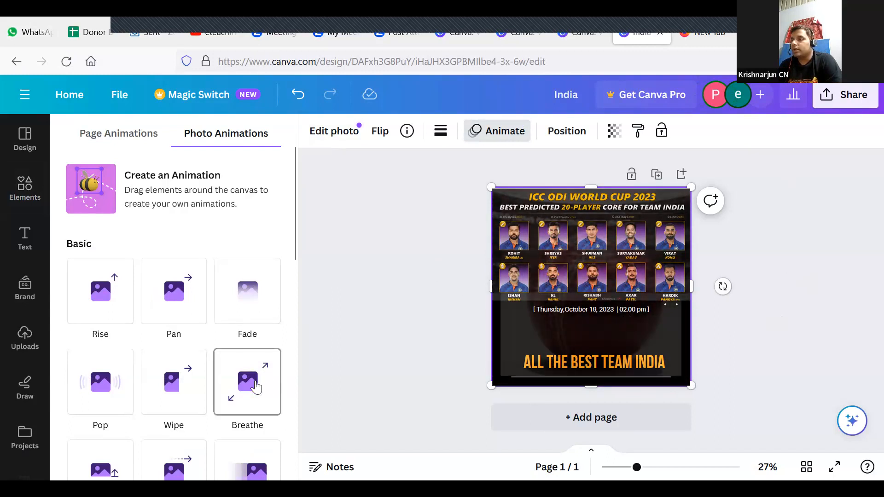
{"action": "left_click", "coordinate": [257, 387]}
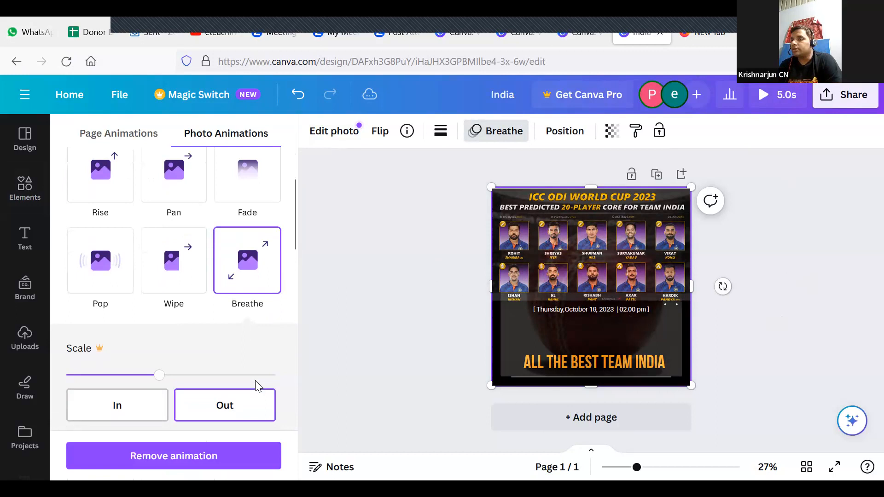
{"action": "left_click", "coordinate": [376, 339]}
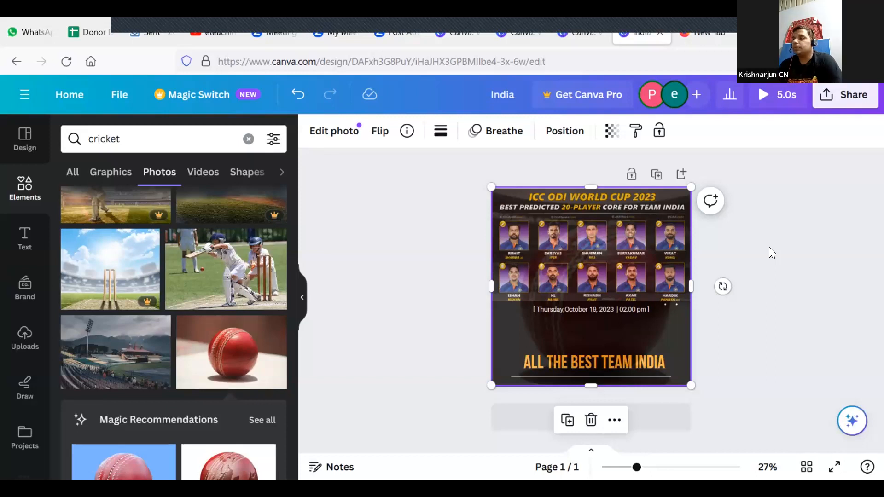
Step: Open the photo editing effects for the full-page cricket ball photo
{"action": "left_click", "coordinate": [428, 257]}
{"action": "left_click", "coordinate": [518, 251]}
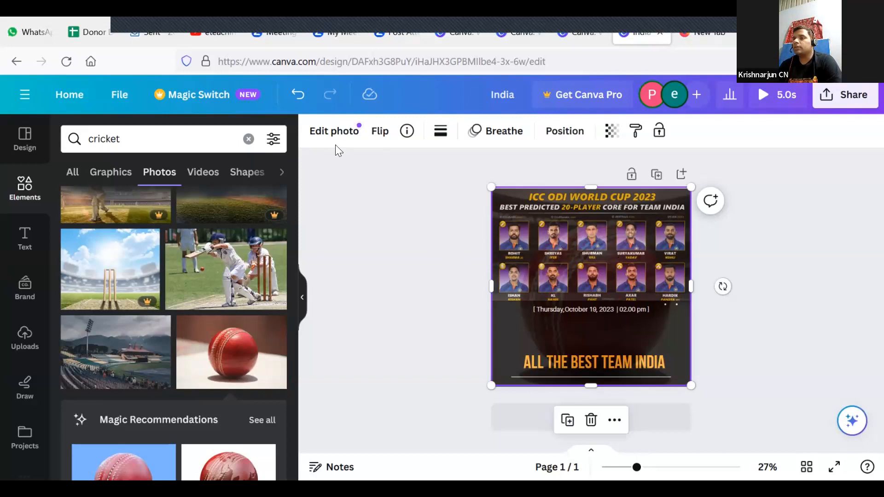
{"action": "left_click", "coordinate": [327, 133]}
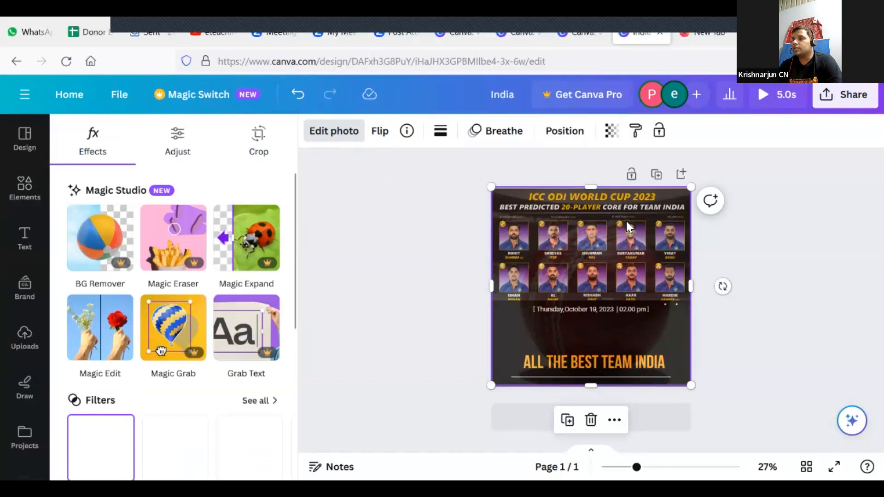
Step: Duplicate the page and delete the cricket ball overlay and the team photo from the copy
{"action": "left_click", "coordinate": [656, 175]}
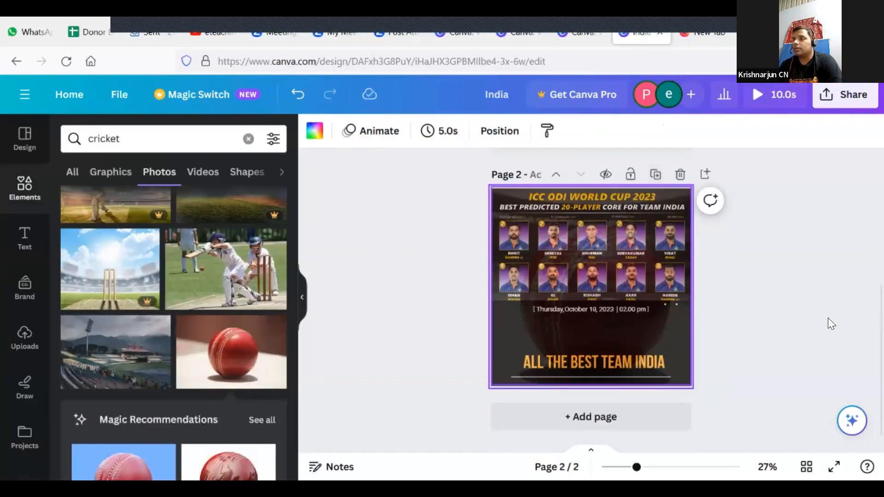
{"action": "left_click", "coordinate": [592, 289]}
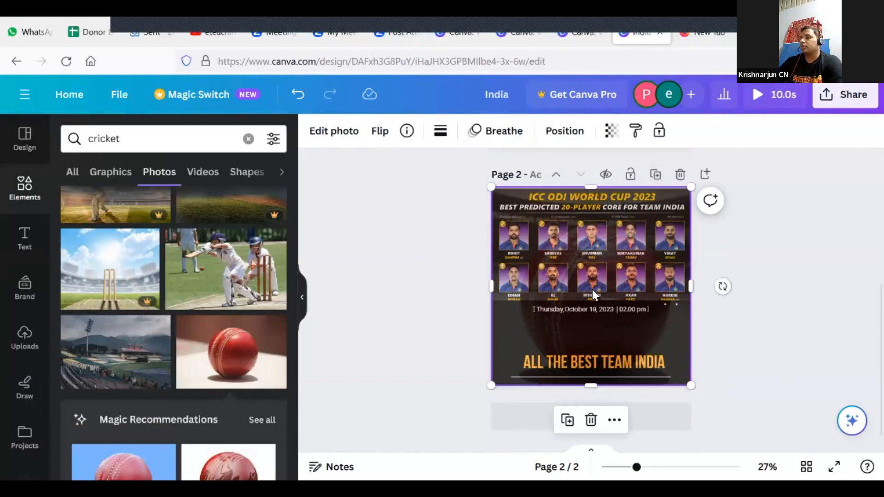
{"action": "key", "text": "Delete"}
{"action": "left_click", "coordinate": [585, 243]}
{"action": "key", "text": "Delete"}
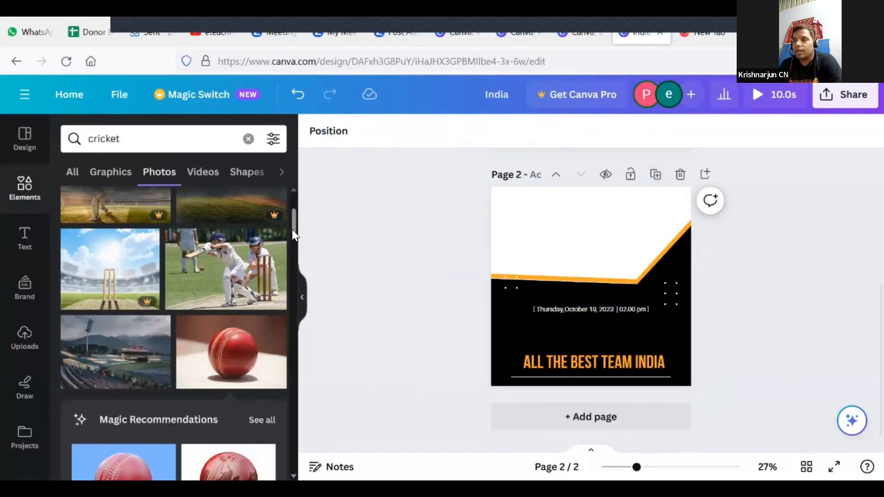
Step: Find the free photo of a red ball lying on grass among the cricket photos and add it to page 2
{"action": "scroll", "coordinate": [293, 235], "scroll_direction": "down", "scroll_amount": 2}
{"action": "left_click_drag", "start_coordinate": [294, 238], "coordinate": [296, 260]}
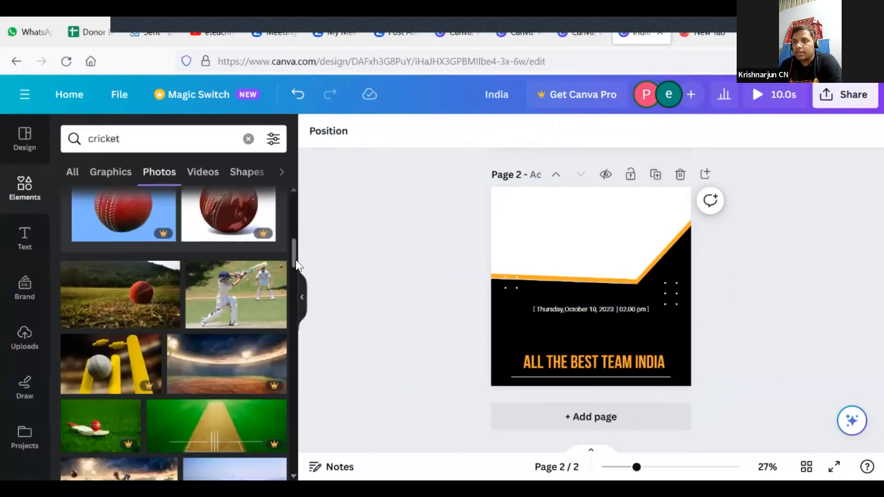
{"action": "left_click", "coordinate": [121, 295]}
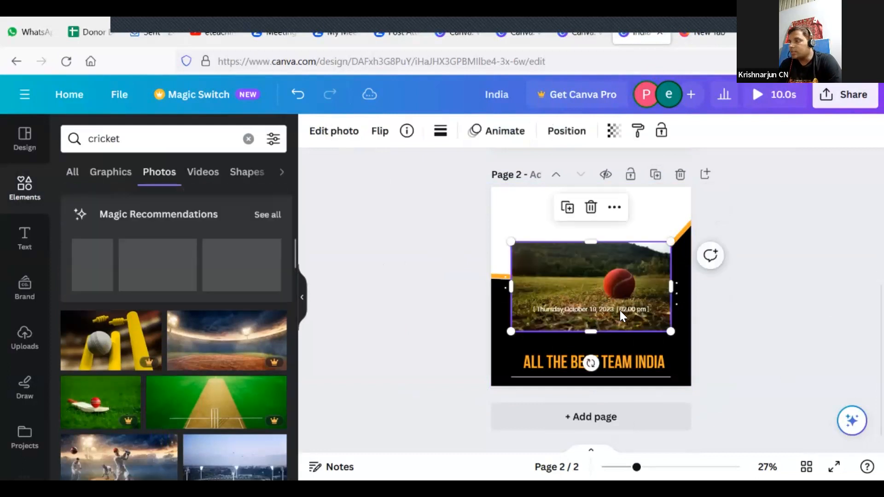
Step: Delete the black shapes, the "ALL THE BEST TEAM INDIA" heading and the date text from page 2
{"action": "left_click", "coordinate": [676, 324]}
{"action": "key", "text": "Delete"}
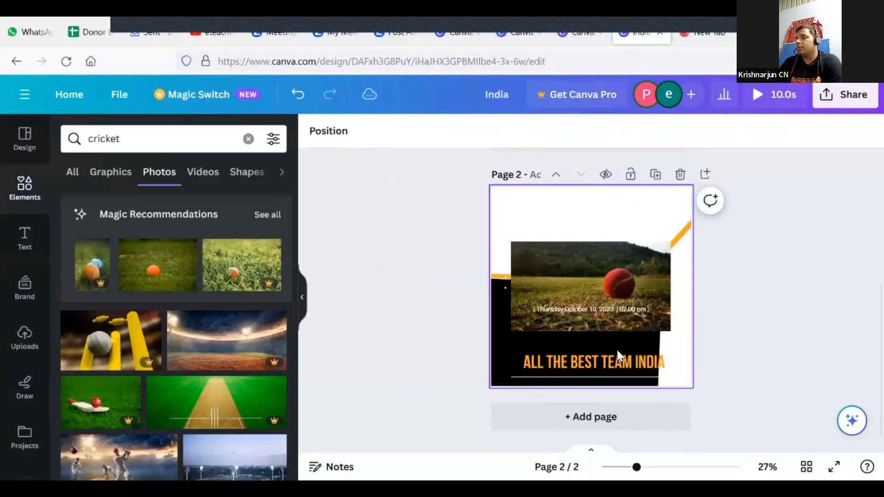
{"action": "left_click", "coordinate": [614, 349]}
{"action": "key", "text": "Delete"}
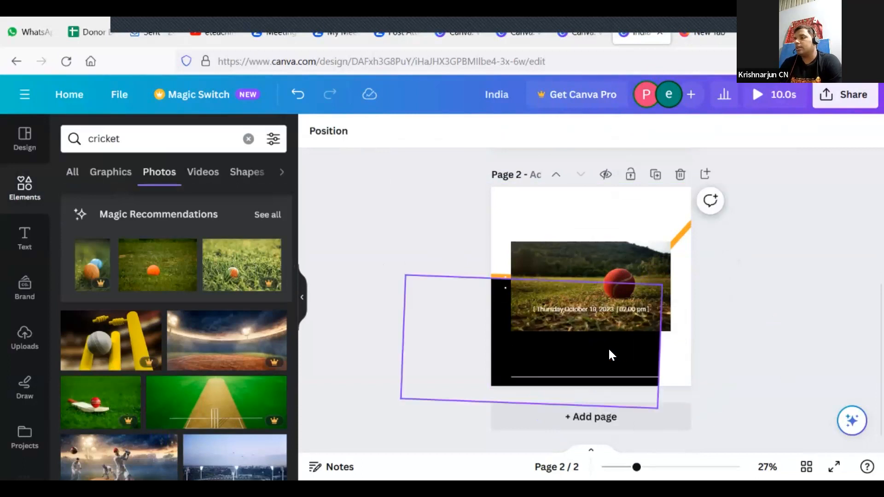
{"action": "left_click", "coordinate": [608, 347]}
{"action": "key", "text": "Delete"}
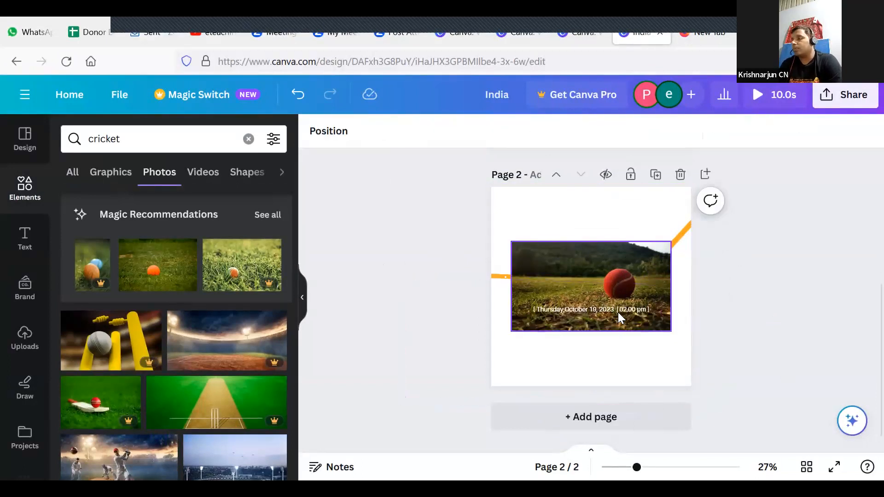
{"action": "left_click", "coordinate": [619, 309]}
{"action": "key", "text": "Delete"}
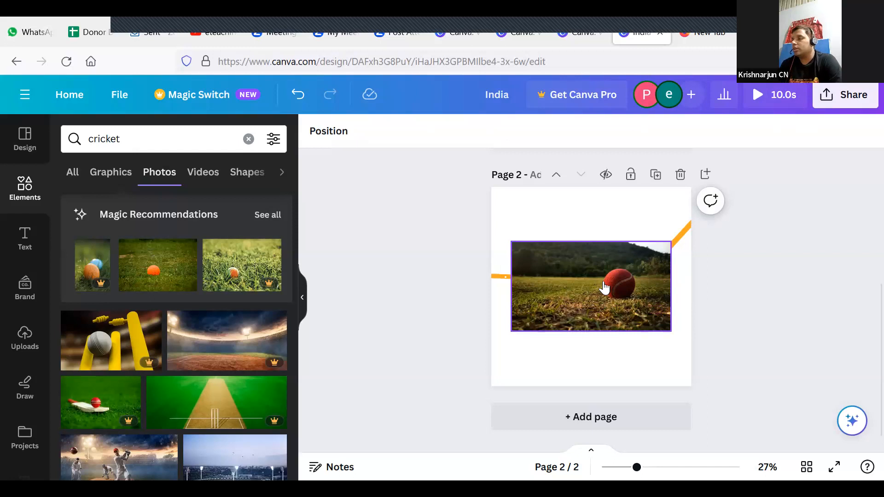
Step: Set the grass ball photo as page 2's background and delete the orange lines and white dot patterns over it
{"action": "right_click", "coordinate": [603, 287]}
{"action": "left_click", "coordinate": [678, 441]}
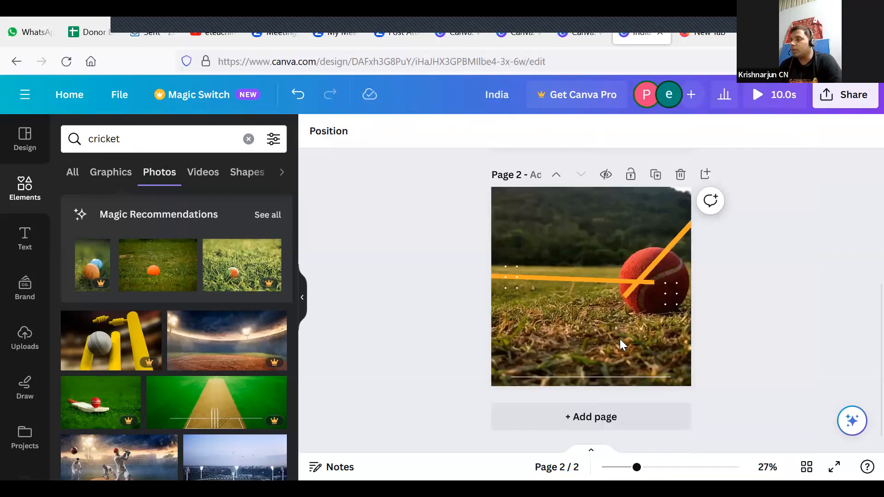
{"action": "left_click", "coordinate": [595, 279]}
{"action": "key", "text": "Delete"}
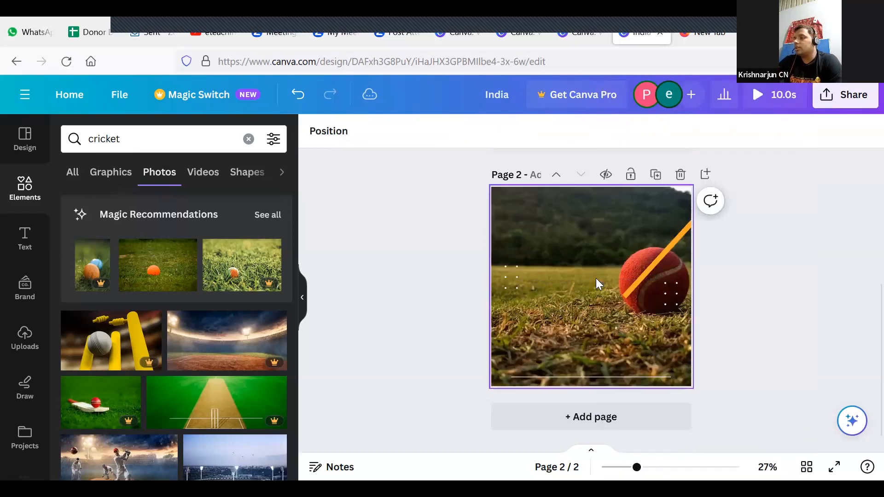
{"action": "left_click", "coordinate": [652, 265]}
{"action": "key", "text": "Delete"}
{"action": "left_click", "coordinate": [668, 287]}
{"action": "key", "text": "Delete"}
{"action": "left_click", "coordinate": [514, 271]}
{"action": "key", "text": "Delete"}
Step: Start Magic Edit on page 2's background photo and brush a loop around the red ball
{"action": "left_click", "coordinate": [622, 286]}
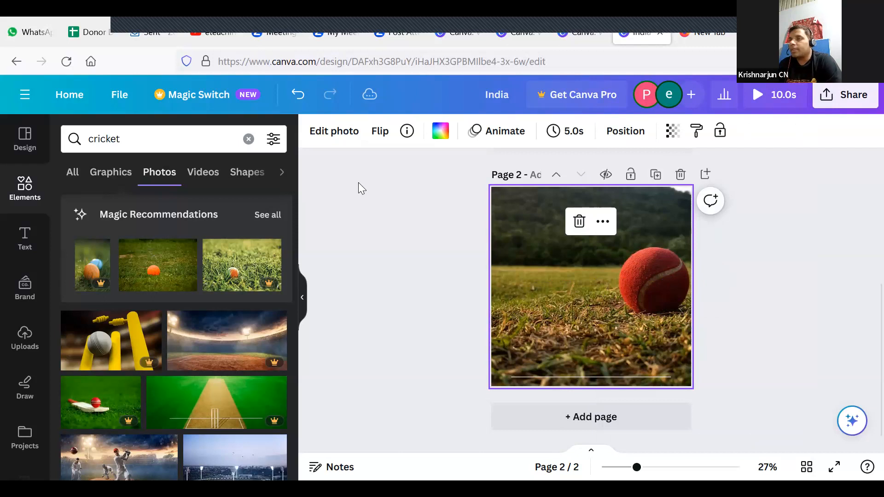
{"action": "left_click", "coordinate": [341, 132]}
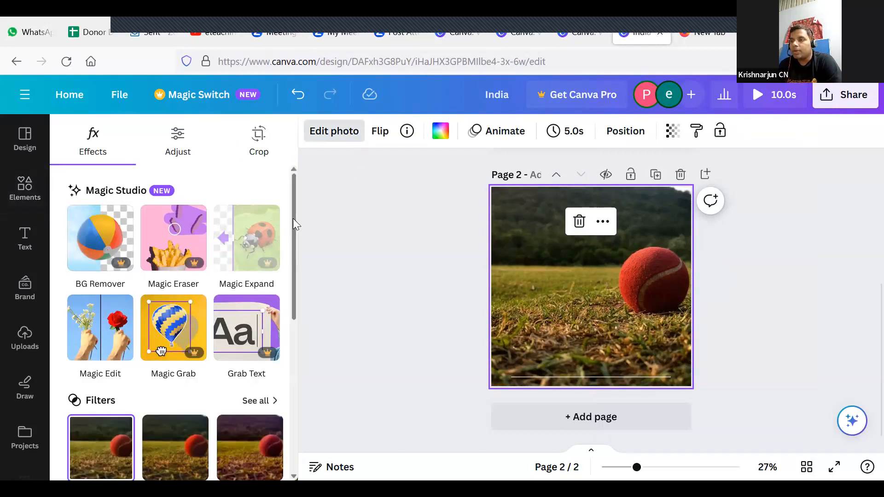
{"action": "left_click_drag", "start_coordinate": [293, 218], "coordinate": [301, 265]}
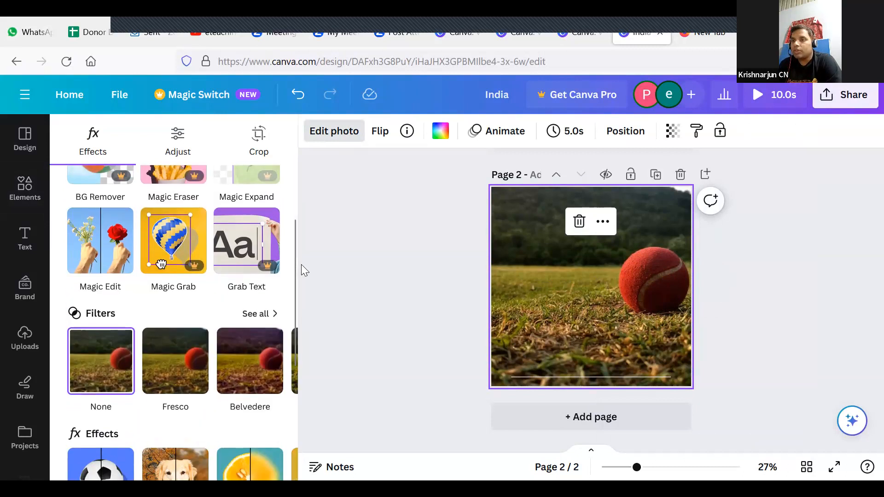
{"action": "left_click", "coordinate": [99, 239]}
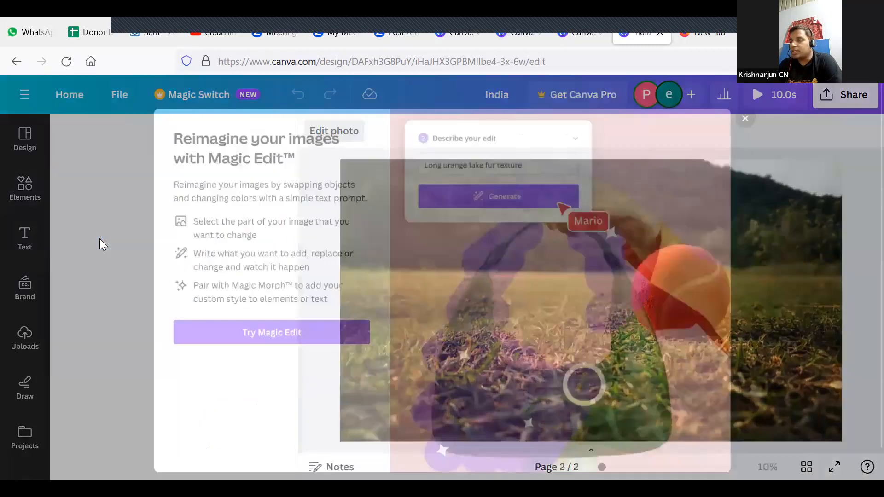
{"action": "left_click", "coordinate": [276, 341]}
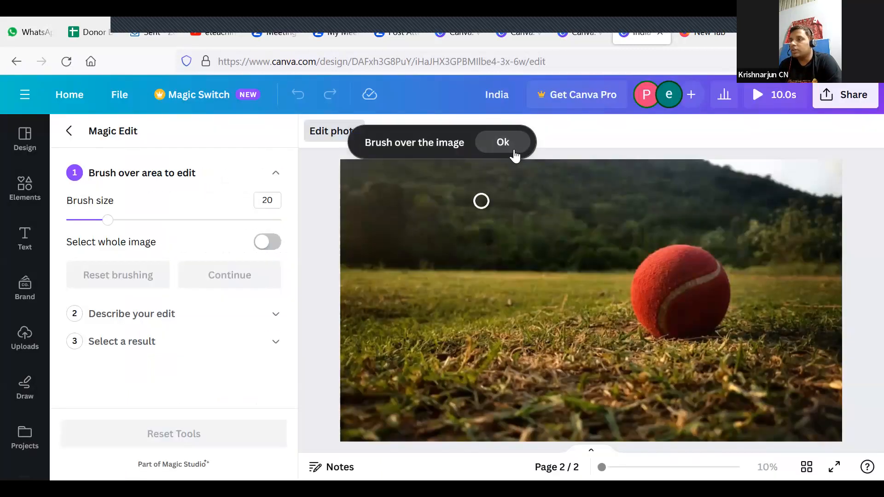
{"action": "mouse_move", "coordinate": [641, 236]}
{"action": "left_mouse_down"}
{"action": "mouse_move", "coordinate": [588, 292]}
{"action": "mouse_move", "coordinate": [572, 329]}
{"action": "mouse_move", "coordinate": [665, 375]}
{"action": "mouse_move", "coordinate": [724, 378]}
{"action": "mouse_move", "coordinate": [751, 307]}
{"action": "mouse_move", "coordinate": [735, 265]}
{"action": "mouse_move", "coordinate": [639, 228]}
{"action": "left_mouse_up"}
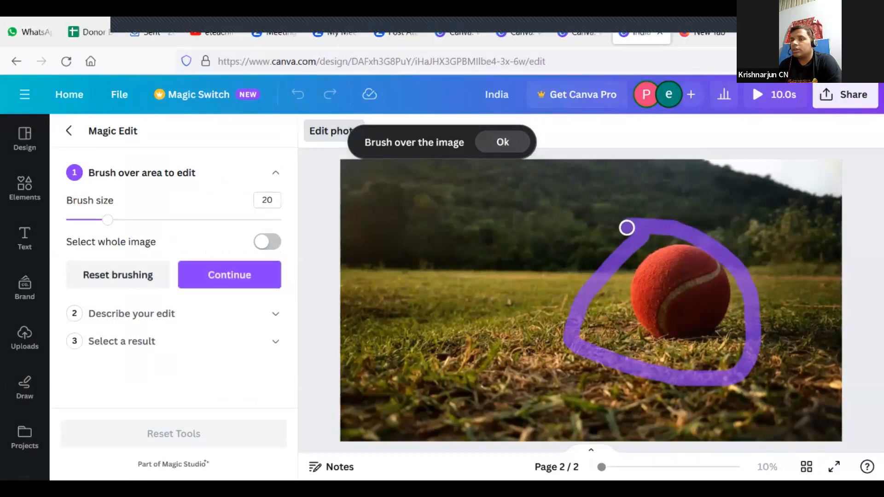
{"action": "left_click", "coordinate": [205, 274]}
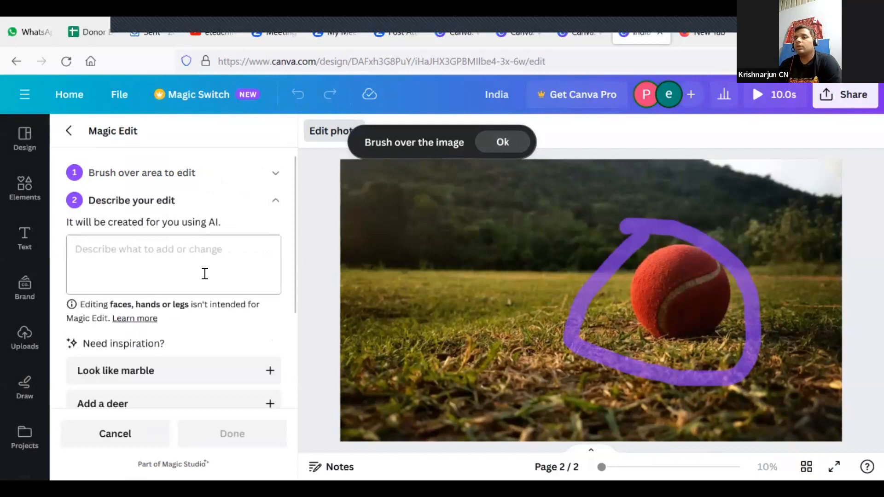
Step: Enter the edit description "create leather ball", replace it with the suggestion "Add a deer", and generate the results
{"action": "left_click", "coordinate": [172, 274]}
{"action": "type", "text": "create leather ball"}
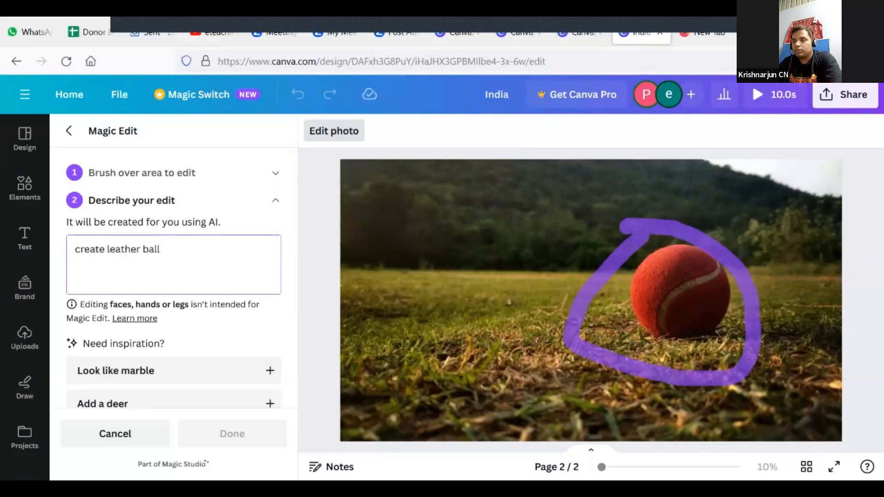
{"action": "left_click", "coordinate": [134, 405]}
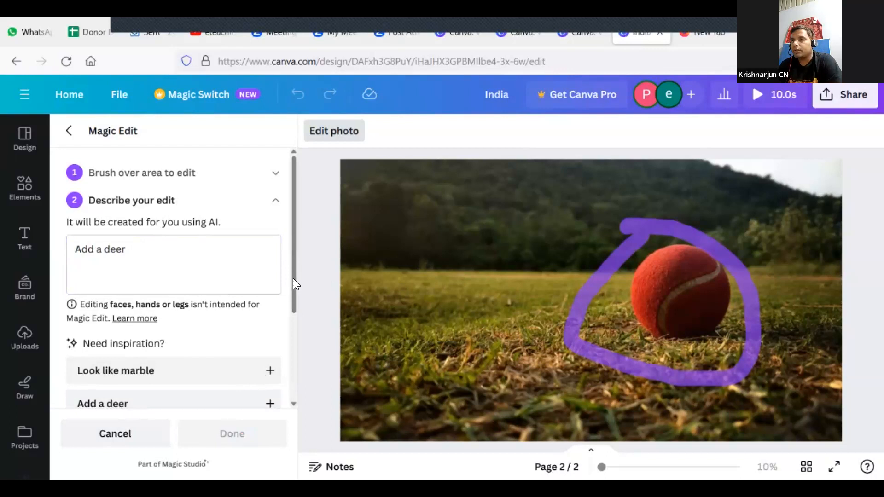
{"action": "scroll", "coordinate": [295, 350], "scroll_direction": "down", "scroll_amount": 2}
{"action": "scroll", "coordinate": [296, 349], "scroll_direction": "down", "scroll_amount": 1}
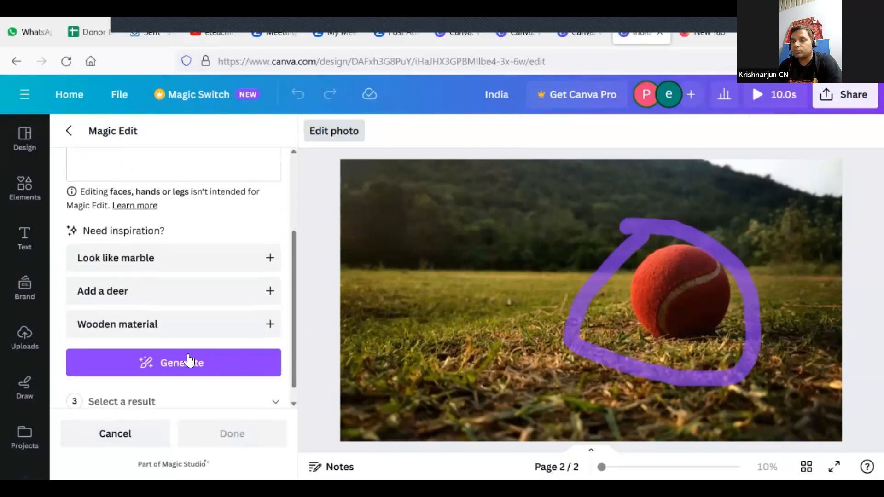
{"action": "left_click", "coordinate": [164, 364]}
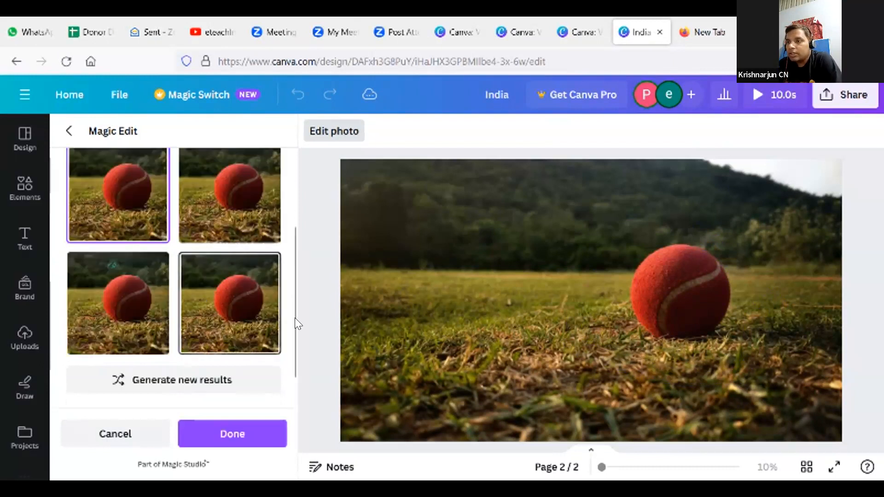
Step: Review the generated results, return to brushing, set the brush size to 76, and paint a round area on the photo's left side
{"action": "left_click_drag", "start_coordinate": [292, 327], "coordinate": [295, 230]}
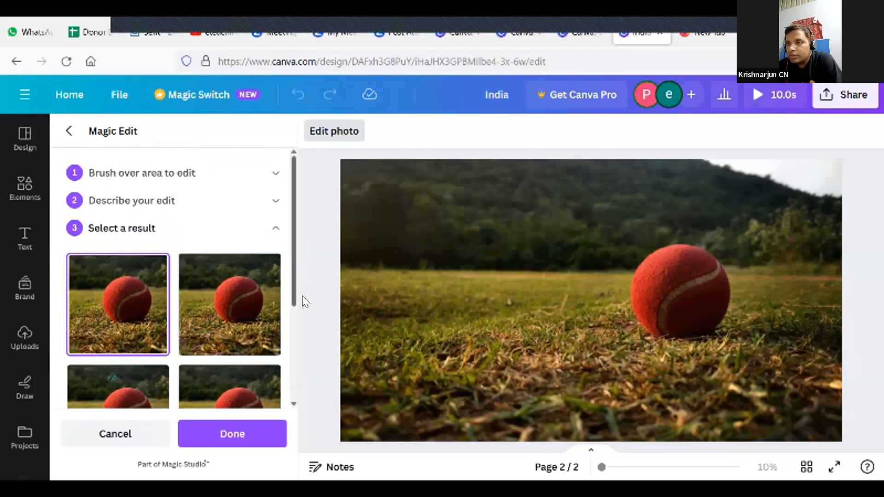
{"action": "scroll", "coordinate": [302, 300], "scroll_direction": "down", "scroll_amount": 2}
{"action": "scroll", "coordinate": [305, 286], "scroll_direction": "up", "scroll_amount": 1}
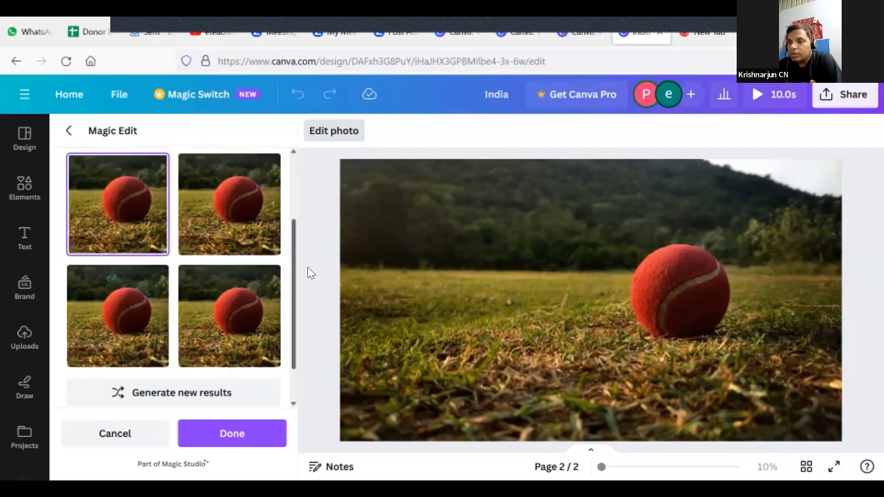
{"action": "scroll", "coordinate": [307, 266], "scroll_direction": "down", "scroll_amount": 2}
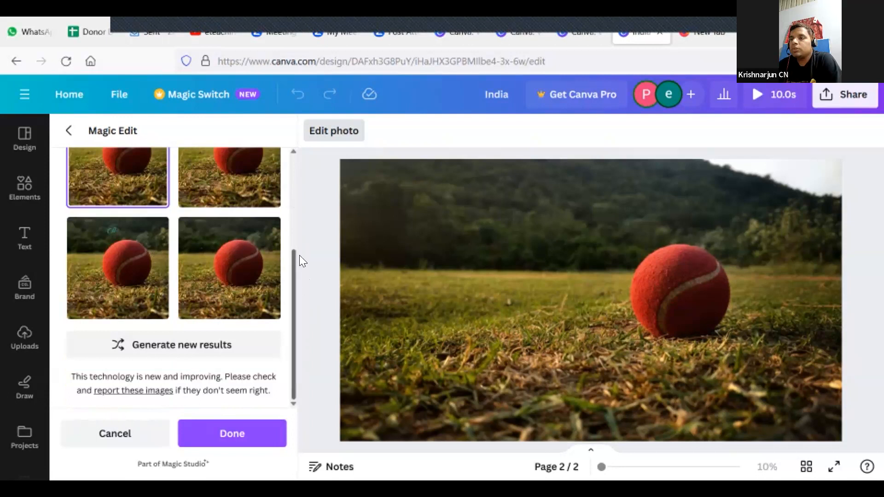
{"action": "scroll", "coordinate": [297, 231], "scroll_direction": "up", "scroll_amount": 3}
{"action": "left_click", "coordinate": [167, 203]}
{"action": "left_click", "coordinate": [115, 249]}
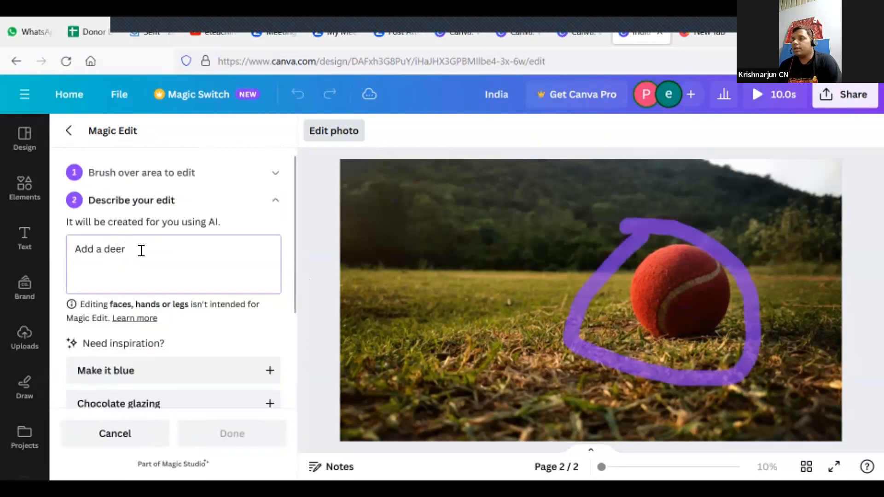
{"action": "left_click", "coordinate": [637, 236]}
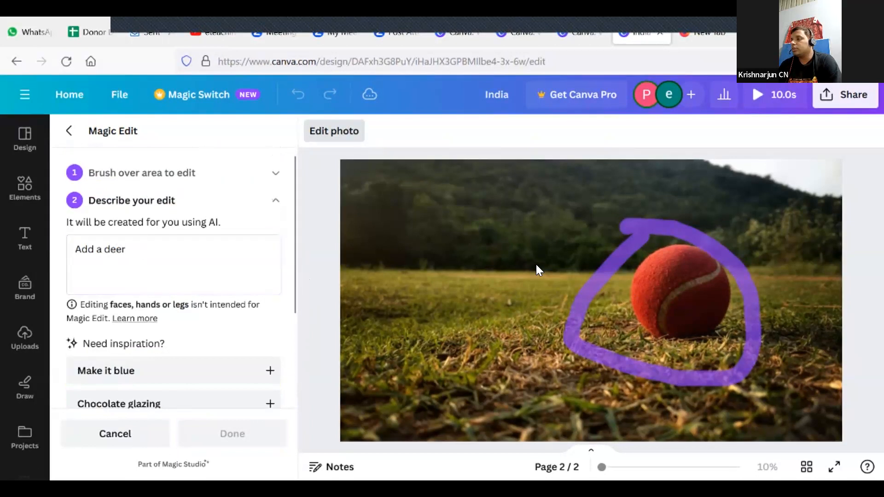
{"action": "left_click", "coordinate": [180, 174]}
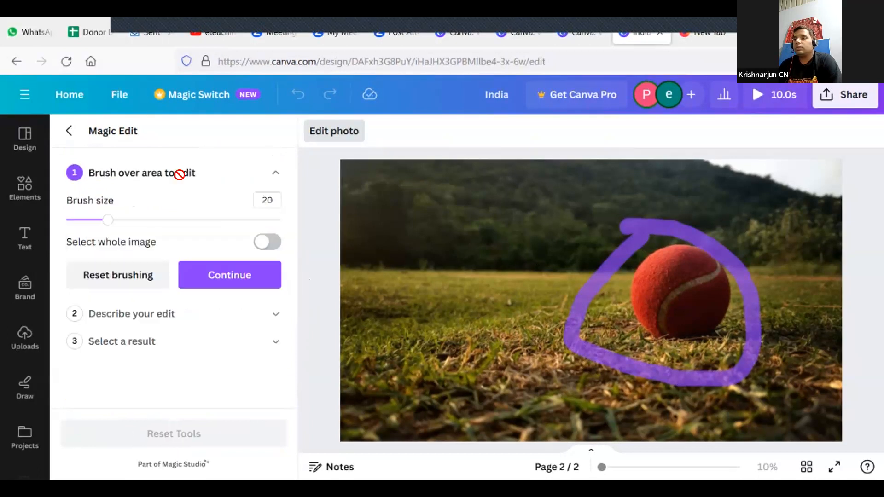
{"action": "left_click_drag", "start_coordinate": [105, 223], "coordinate": [228, 220]}
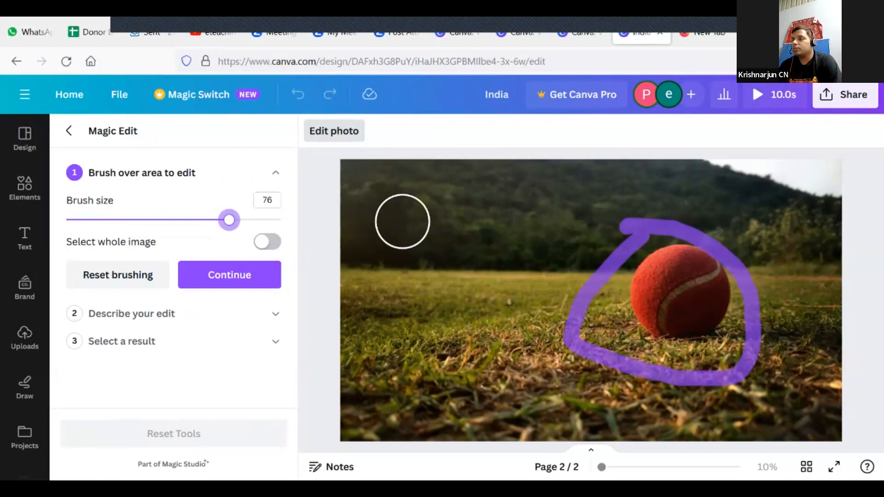
{"action": "mouse_move", "coordinate": [449, 223]}
{"action": "left_mouse_down"}
{"action": "mouse_move", "coordinate": [428, 304]}
{"action": "mouse_move", "coordinate": [466, 239]}
{"action": "mouse_move", "coordinate": [446, 254]}
{"action": "left_mouse_up"}
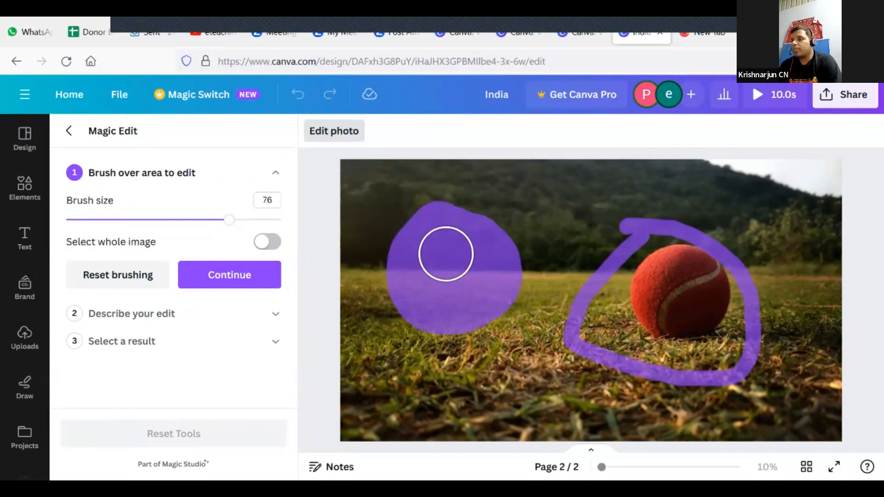
Step: Generate Magic Edit results for "Add a deer" with the enlarged brushed area and apply the deer result to the photo
{"action": "left_click", "coordinate": [240, 275]}
{"action": "left_click", "coordinate": [149, 254]}
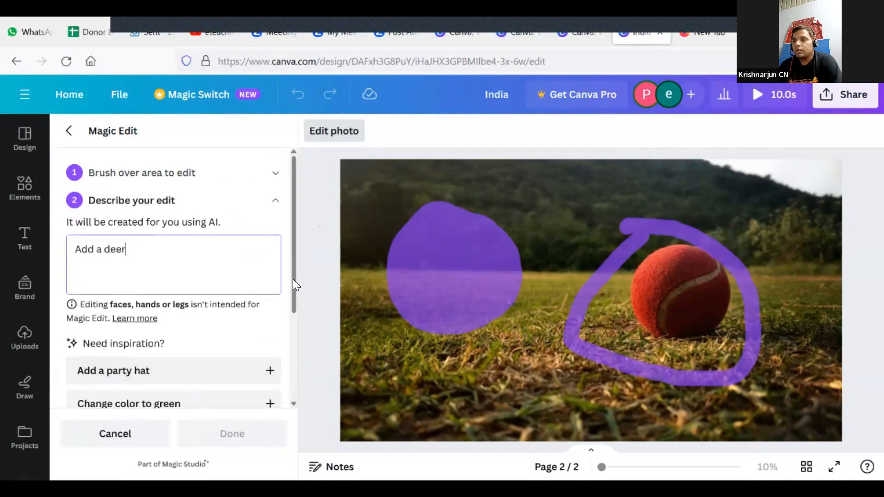
{"action": "scroll", "coordinate": [268, 371], "scroll_direction": "down", "scroll_amount": 3}
{"action": "left_click", "coordinate": [157, 346]}
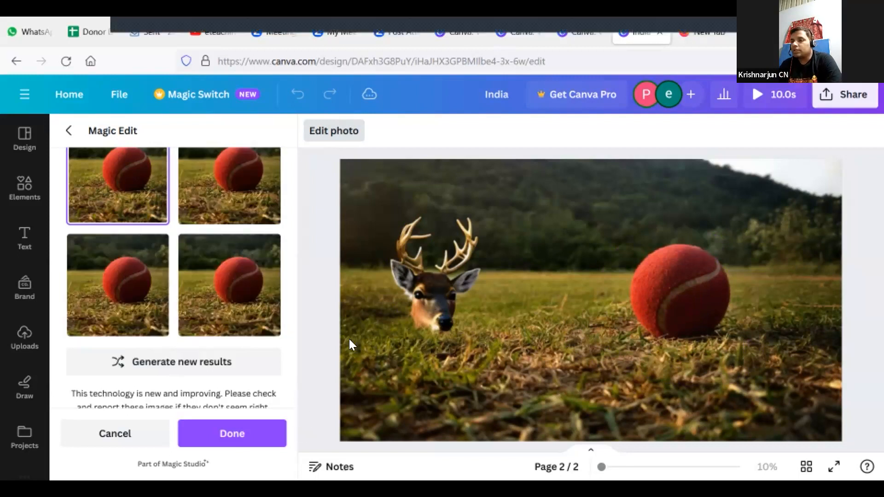
{"action": "left_click", "coordinate": [244, 438]}
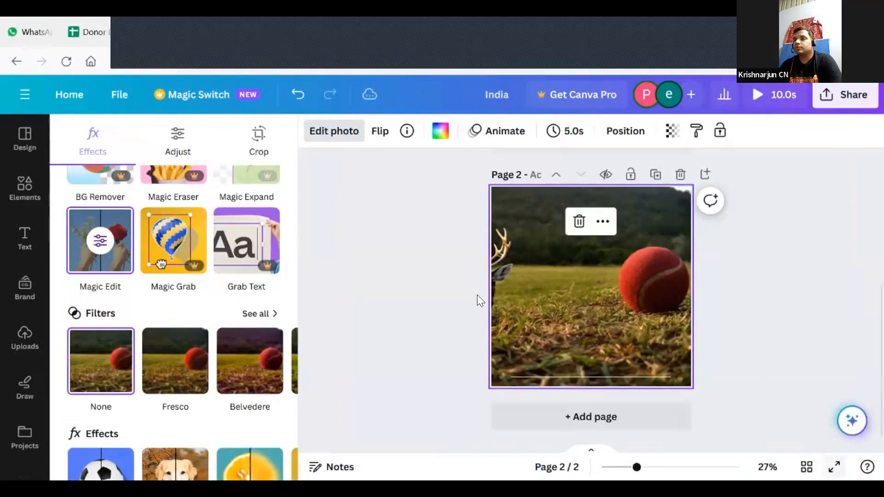
Step: Shift the background photo within page 2 to show the deer, and undo both the shift and the deer edit
{"action": "scroll", "coordinate": [477, 295], "scroll_direction": "up", "scroll_amount": 1}
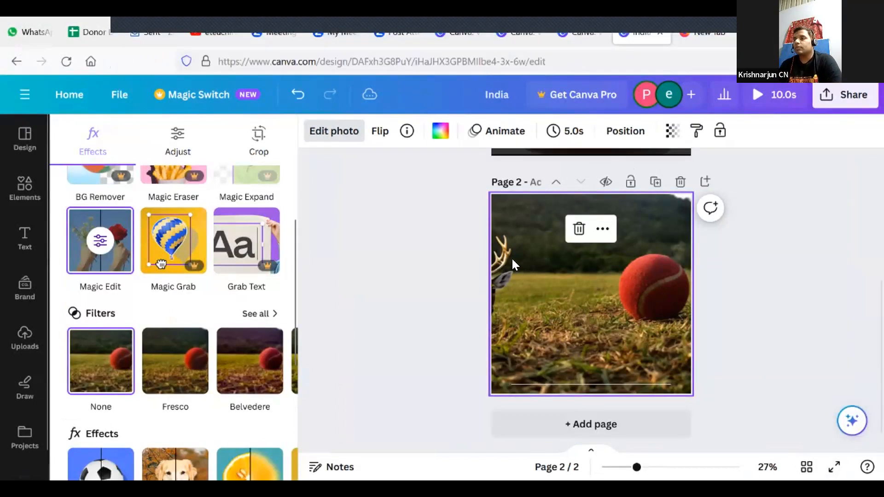
{"action": "double_click", "coordinate": [600, 313]}
{"action": "left_click_drag", "start_coordinate": [633, 311], "coordinate": [665, 316]}
{"action": "left_click", "coordinate": [343, 285]}
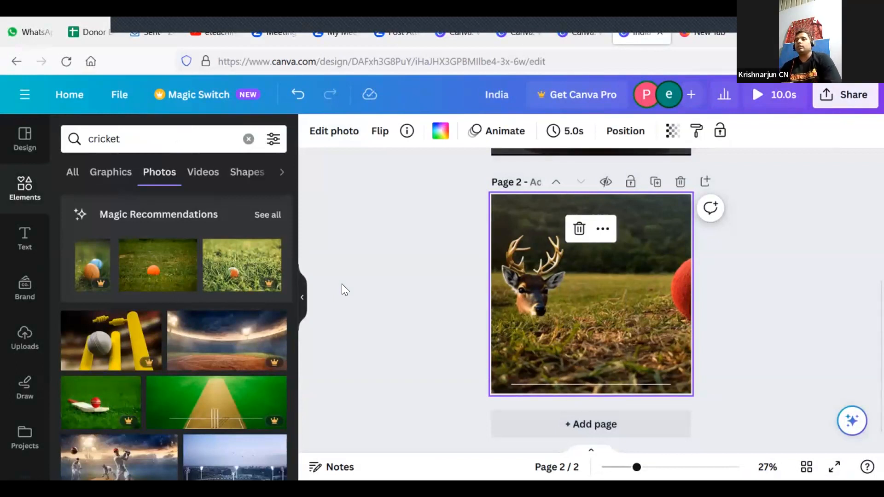
{"action": "left_click", "coordinate": [342, 284]}
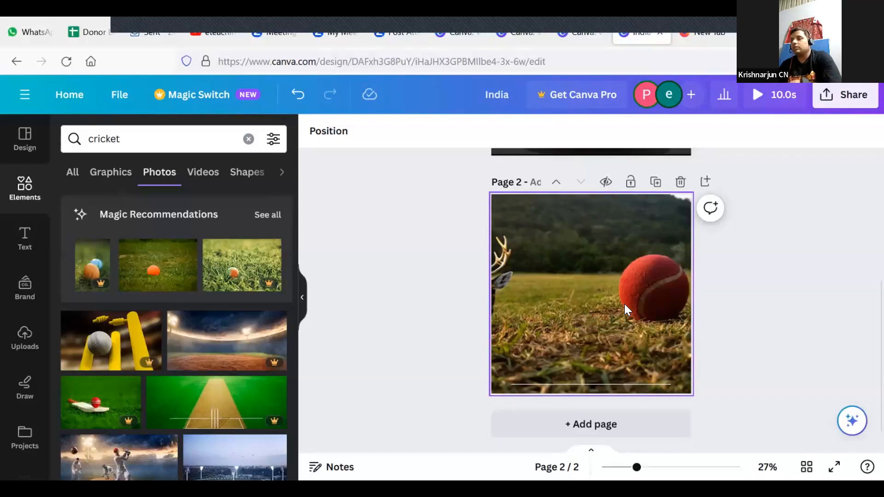
{"action": "key", "text": "ctrl+z"}
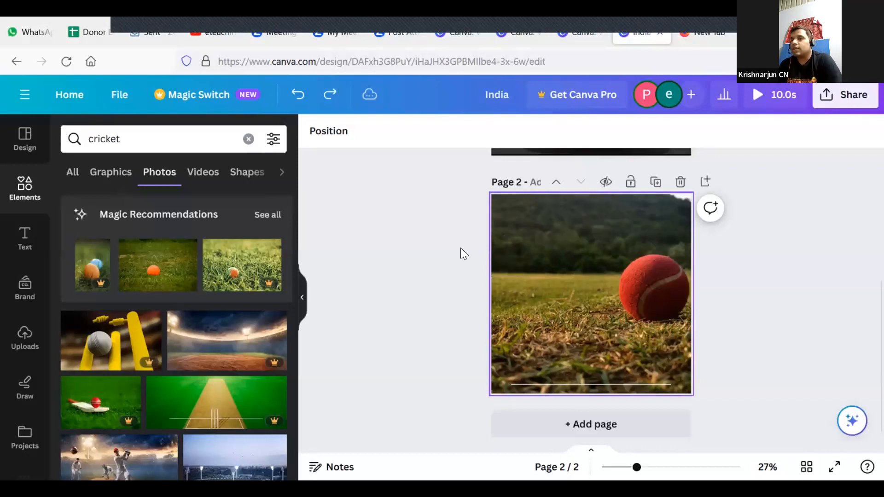
Step: Apply Auto Focus to the background photo with a blur intensity of 59 and a focus position of 58.5
{"action": "left_click", "coordinate": [664, 294]}
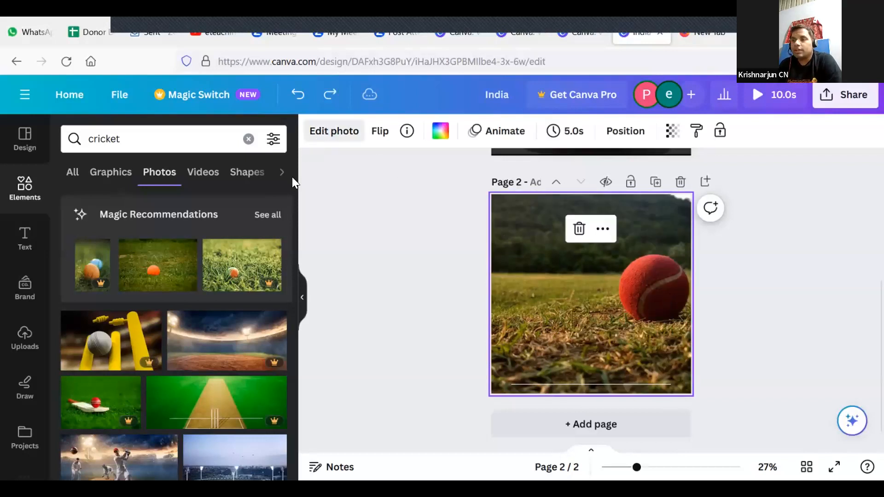
{"action": "left_click_drag", "start_coordinate": [292, 227], "coordinate": [311, 386]}
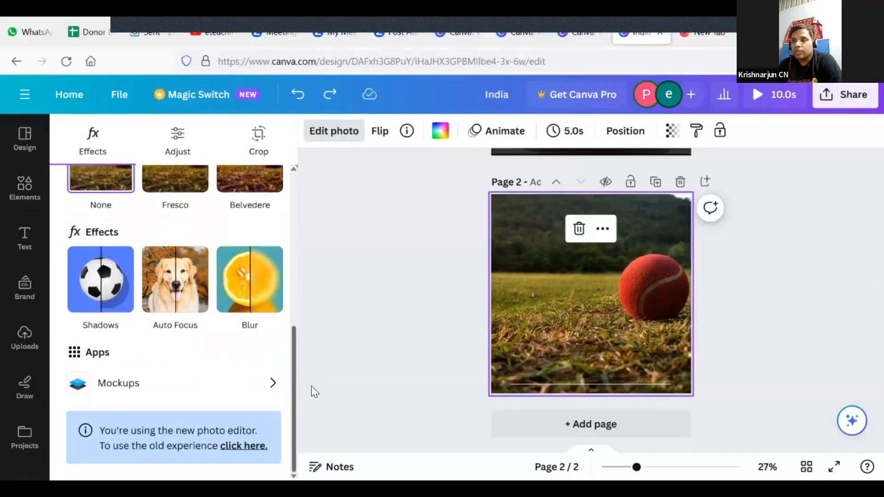
{"action": "left_click", "coordinate": [183, 278]}
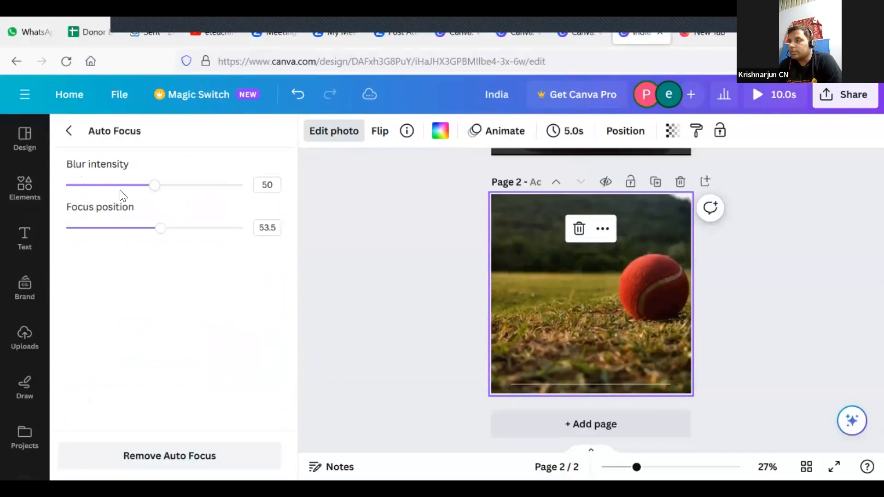
{"action": "left_click_drag", "start_coordinate": [152, 195], "coordinate": [422, 238]}
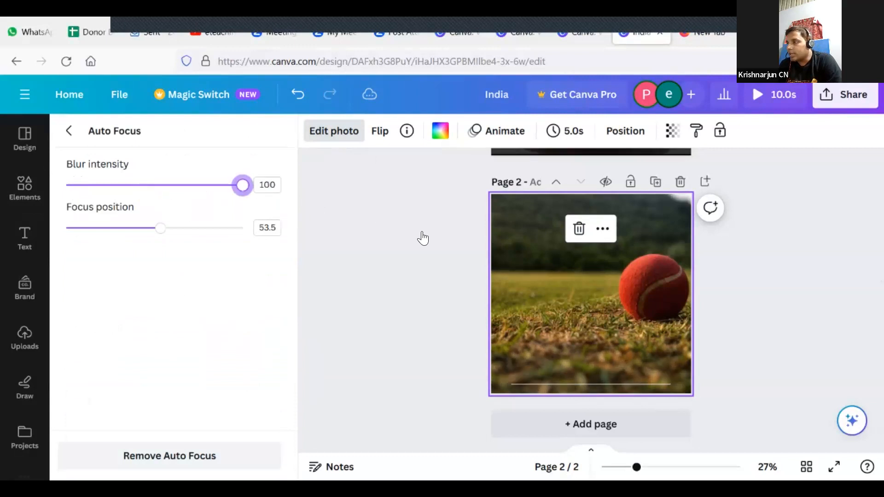
{"action": "left_click_drag", "start_coordinate": [182, 209], "coordinate": [162, 272]}
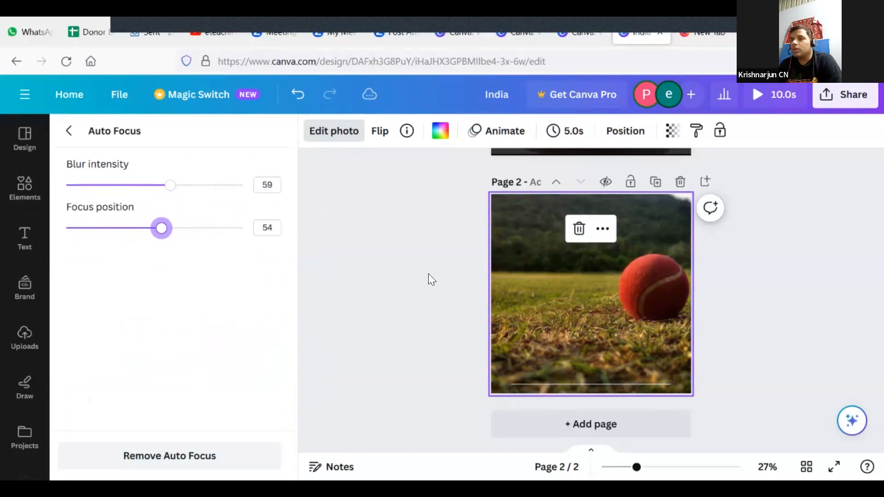
{"action": "left_click_drag", "start_coordinate": [161, 235], "coordinate": [169, 228]}
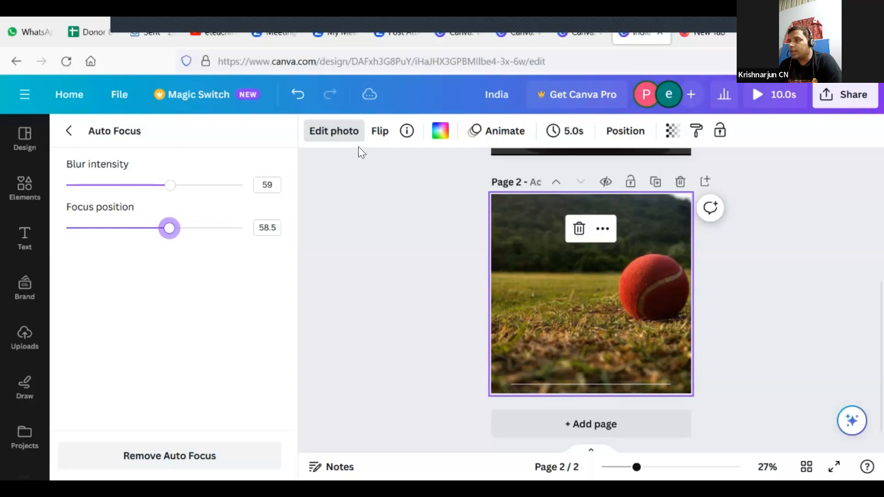
Step: Try the Blur effect on the background photo at several intensities and reset its intensity to 0
{"action": "left_click", "coordinate": [339, 133]}
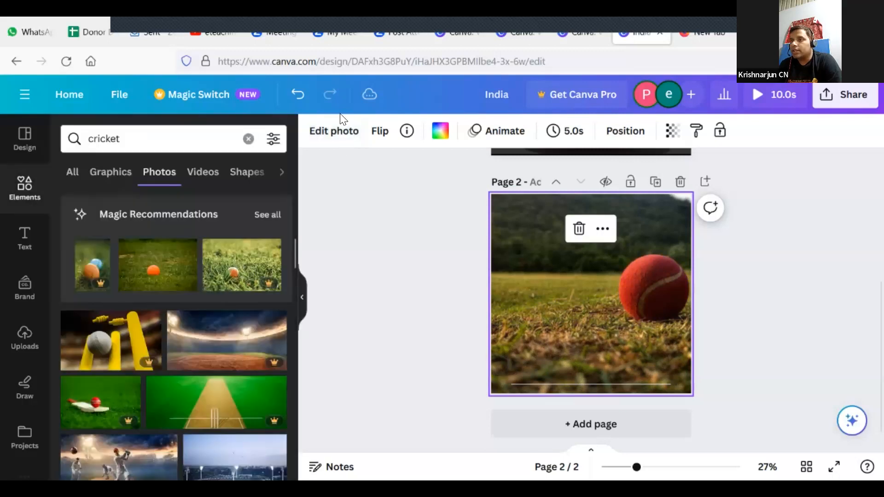
{"action": "left_click", "coordinate": [334, 132]}
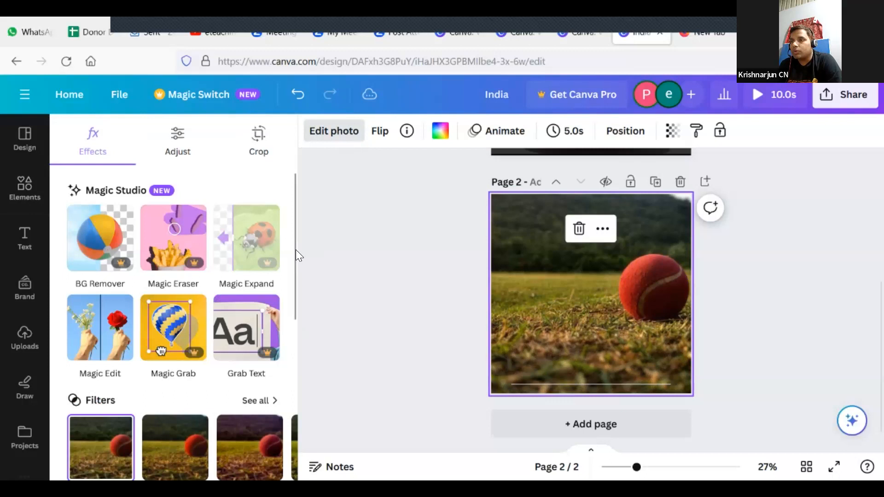
{"action": "scroll", "coordinate": [312, 358], "scroll_direction": "down", "scroll_amount": 3}
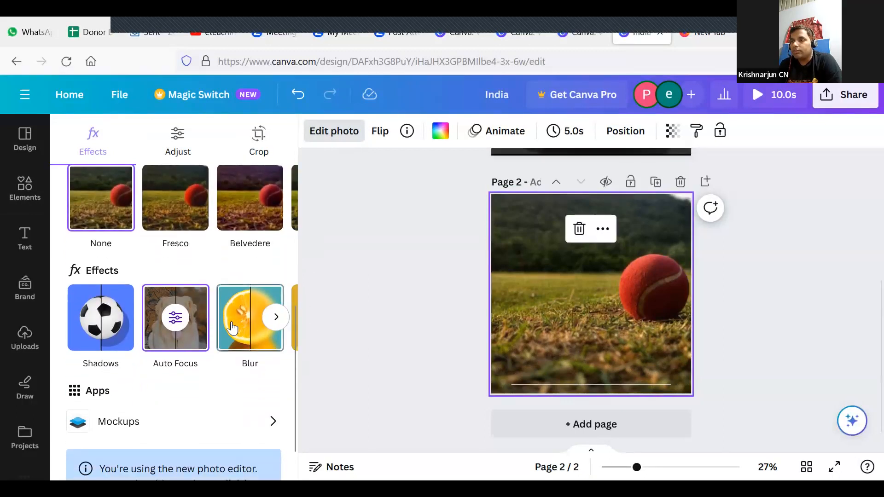
{"action": "left_click", "coordinate": [231, 321]}
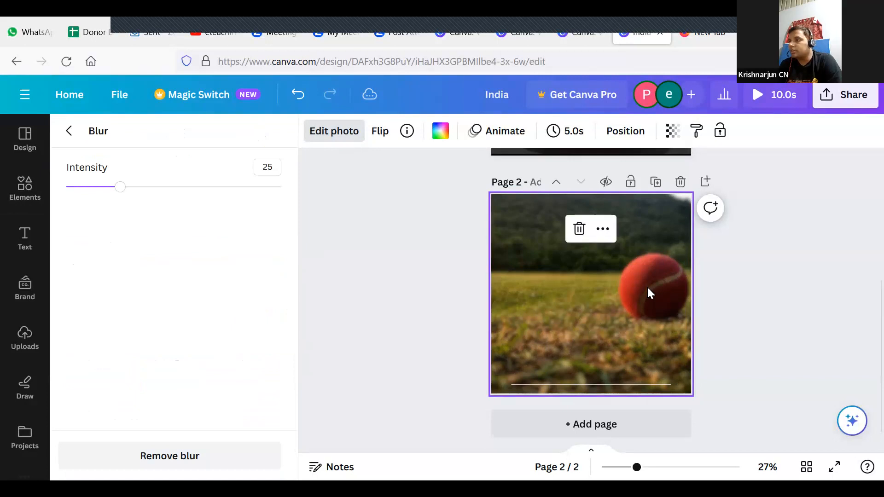
{"action": "left_click_drag", "start_coordinate": [121, 187], "coordinate": [282, 186]}
{"action": "left_click_drag", "start_coordinate": [113, 209], "coordinate": [32, 213]}
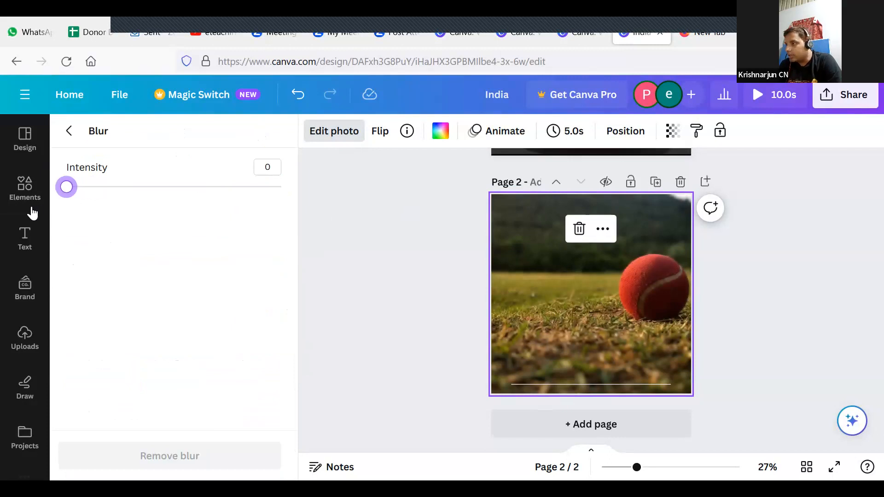
{"action": "left_click", "coordinate": [178, 188]}
{"action": "left_click_drag", "start_coordinate": [169, 193], "coordinate": [5, 215]}
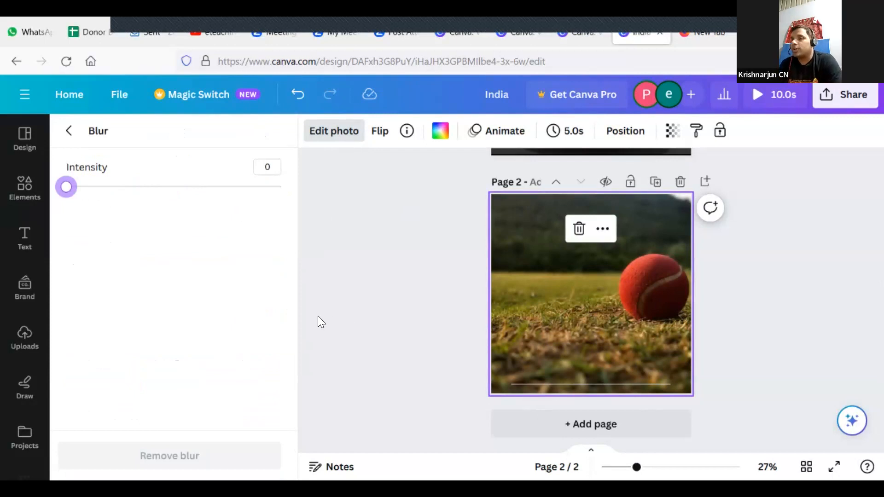
{"action": "left_click", "coordinate": [147, 187]}
{"action": "left_click", "coordinate": [61, 179]}
{"action": "left_click", "coordinate": [68, 131]}
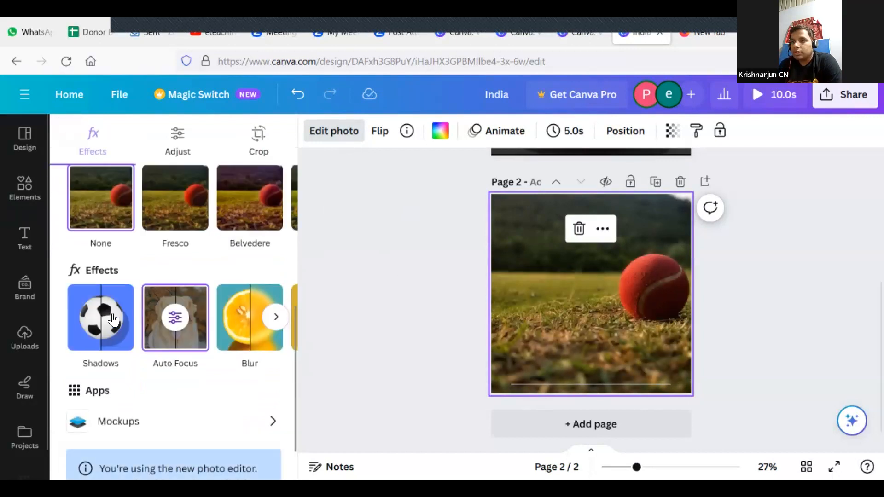
Step: Apply a Glow shadow to the background photo and set the glow size to 0
{"action": "left_click", "coordinate": [113, 317]}
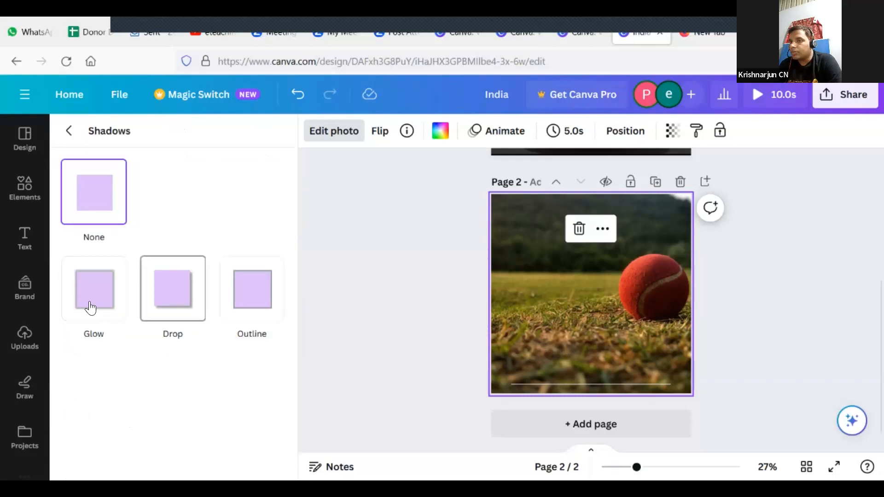
{"action": "left_click", "coordinate": [91, 307]}
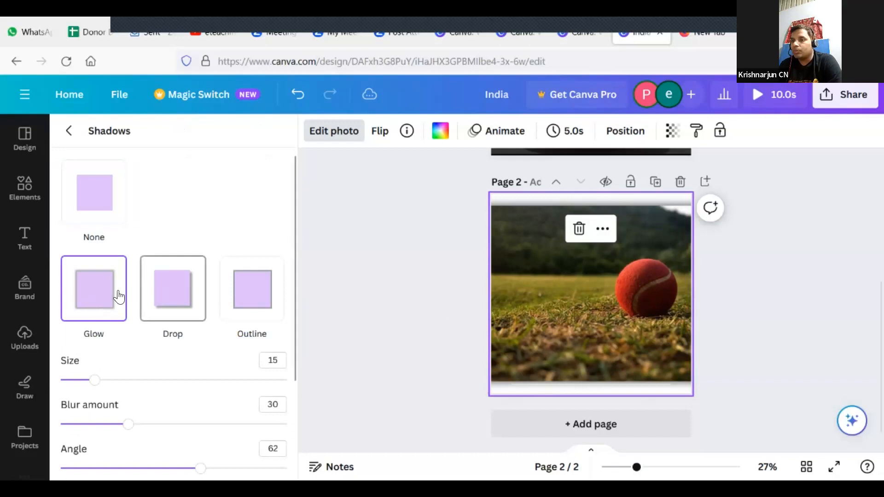
{"action": "left_click", "coordinate": [93, 380]}
{"action": "left_click_drag", "start_coordinate": [434, 377], "coordinate": [127, 378]}
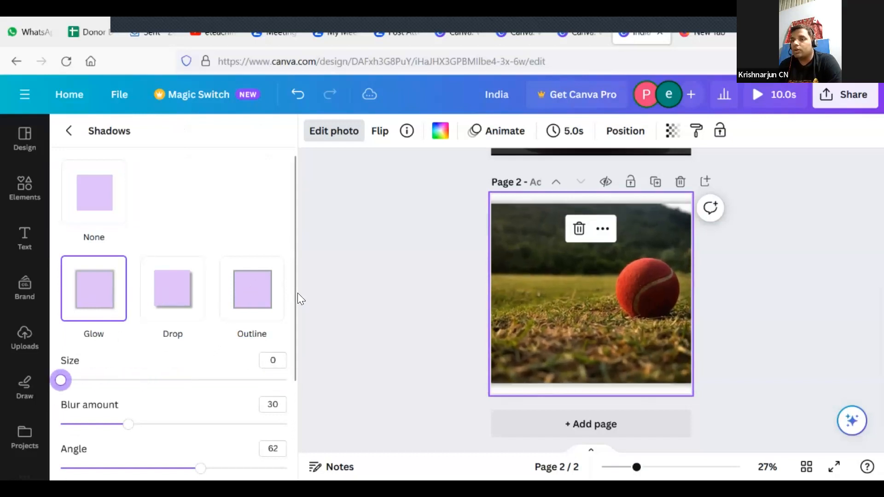
{"action": "left_click_drag", "start_coordinate": [307, 397], "coordinate": [310, 192]}
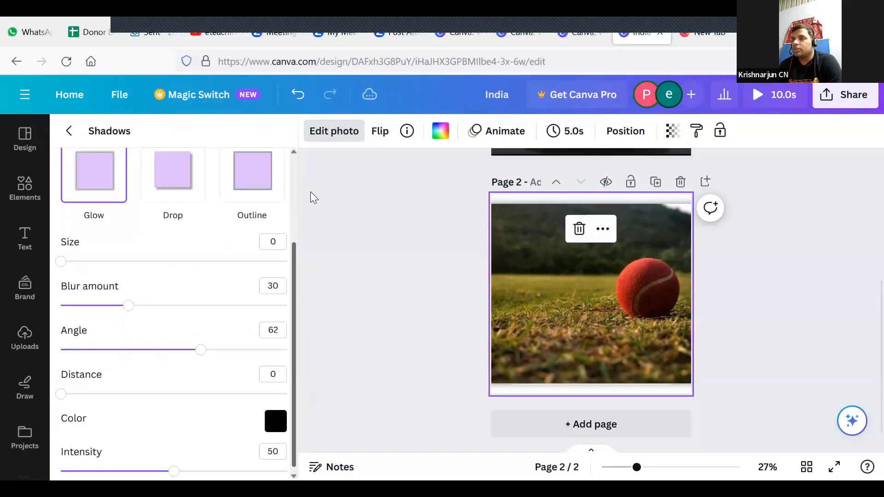
Step: Insert the Popular laptop mockup from the Mockups app onto page 2 and enlarge it beside the red ball
{"action": "left_click", "coordinate": [333, 130]}
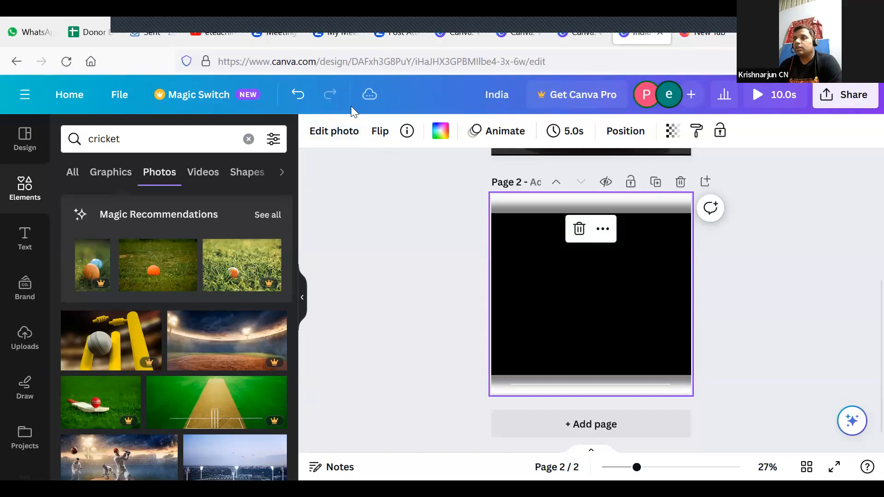
{"action": "left_click", "coordinate": [335, 133]}
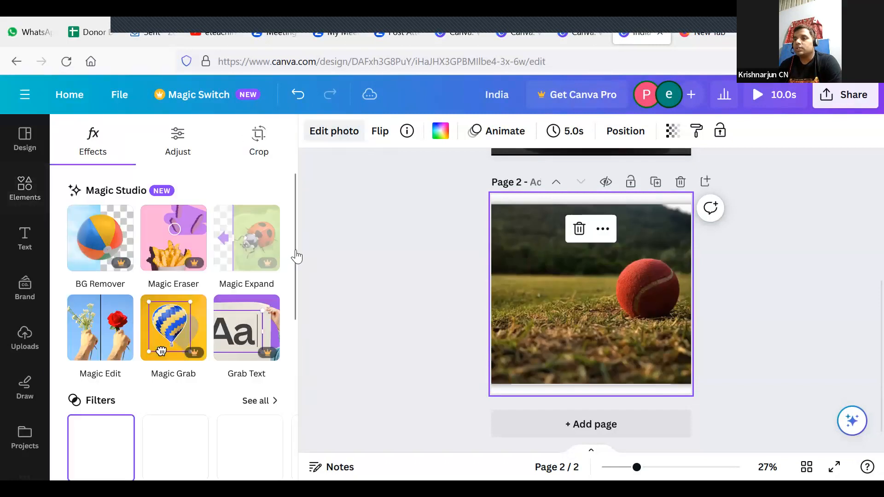
{"action": "left_click_drag", "start_coordinate": [295, 250], "coordinate": [307, 353]}
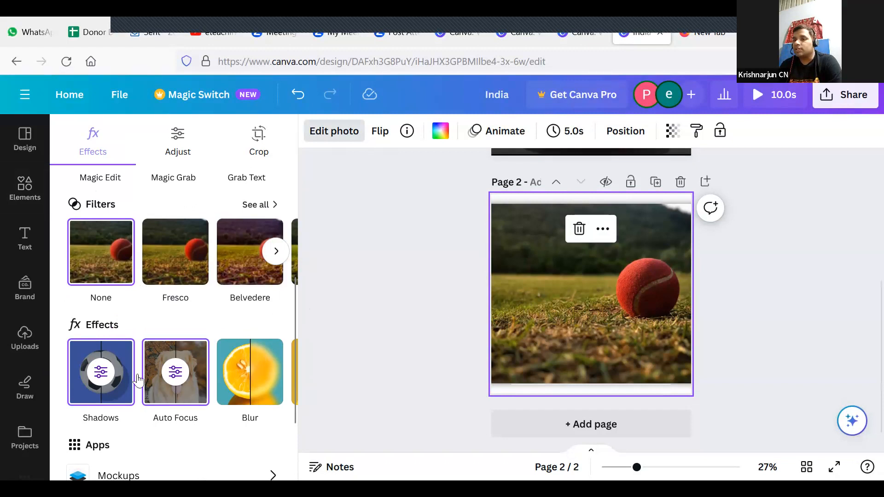
{"action": "left_click_drag", "start_coordinate": [294, 291], "coordinate": [298, 355]}
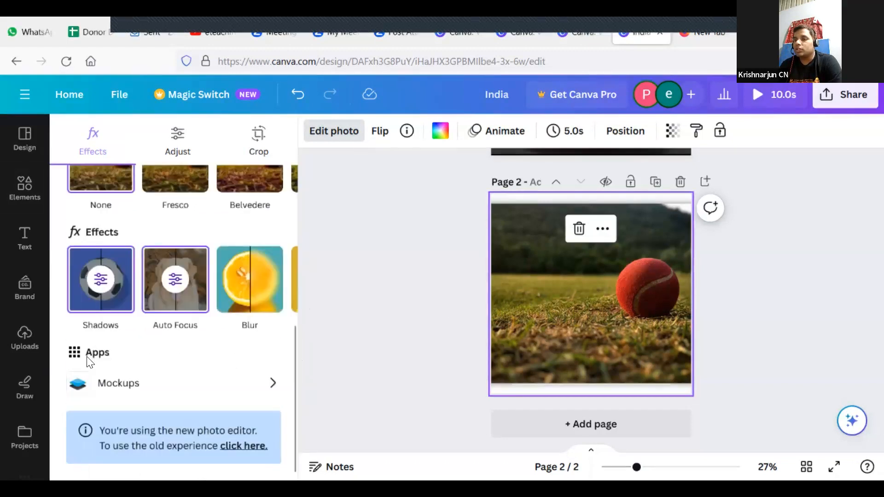
{"action": "left_click", "coordinate": [267, 383]}
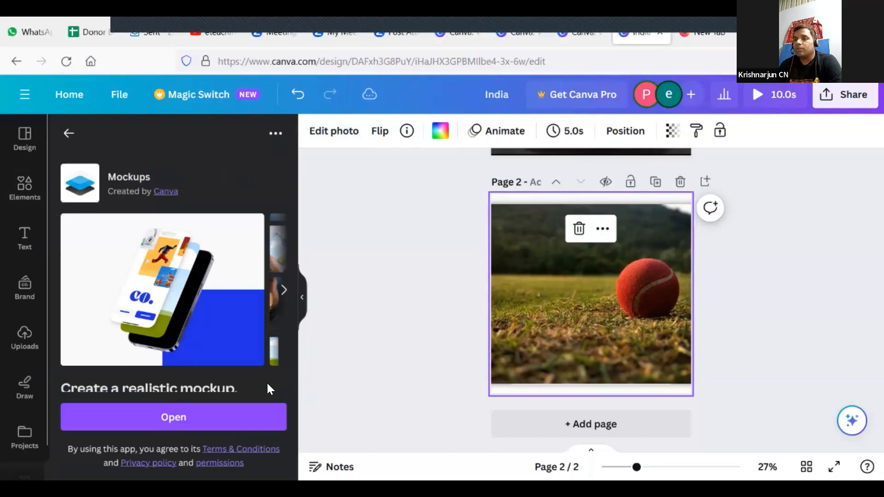
{"action": "left_click", "coordinate": [196, 419]}
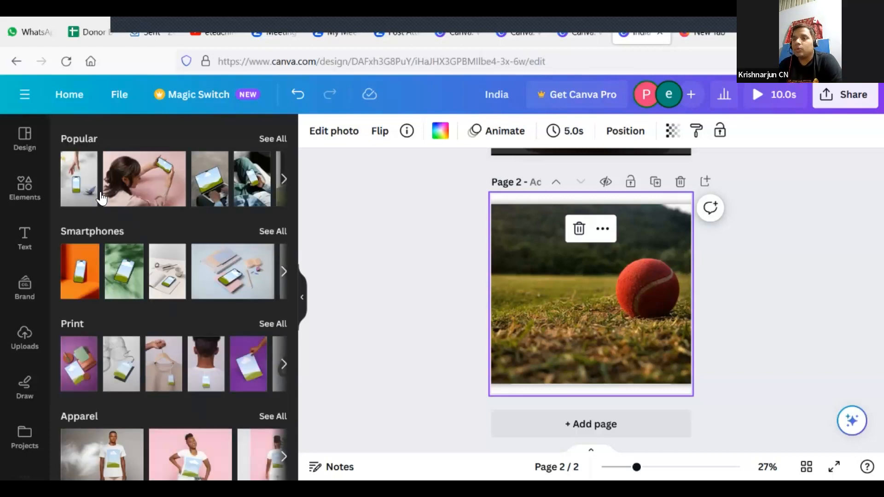
{"action": "left_click", "coordinate": [208, 174]}
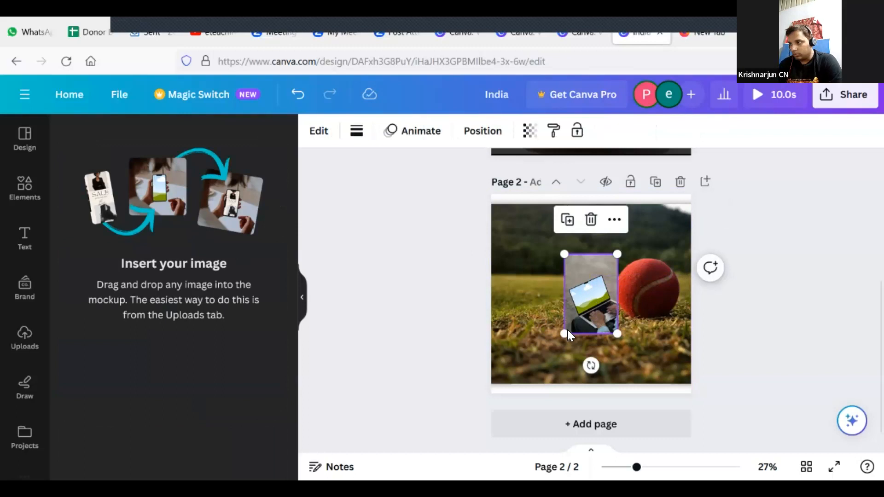
{"action": "left_click_drag", "start_coordinate": [564, 336], "coordinate": [530, 383]}
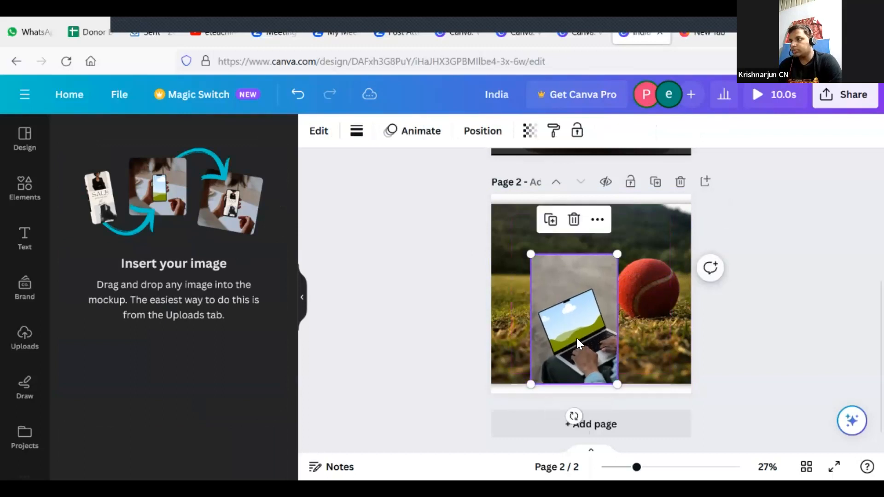
{"action": "right_click", "coordinate": [574, 315]}
{"action": "left_click", "coordinate": [562, 308]}
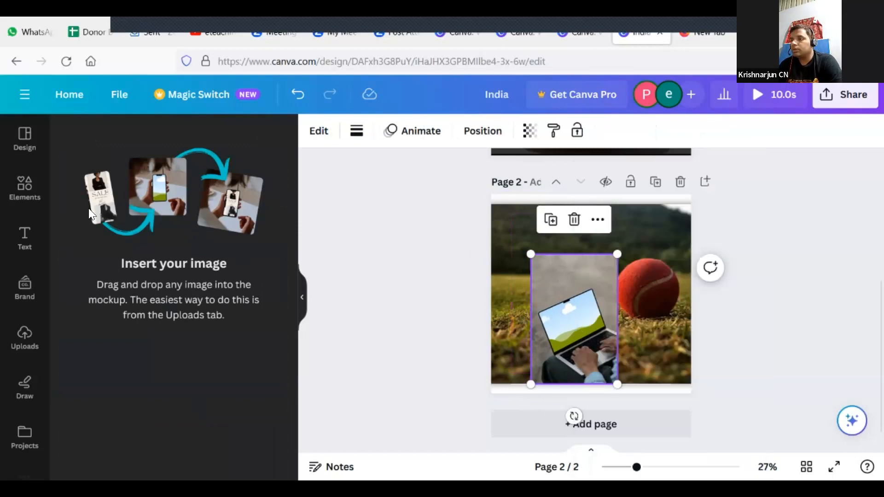
Step: Add the recommended photo of an orange ball on grass and place it inside the laptop mockup's screen
{"action": "left_click", "coordinate": [33, 196]}
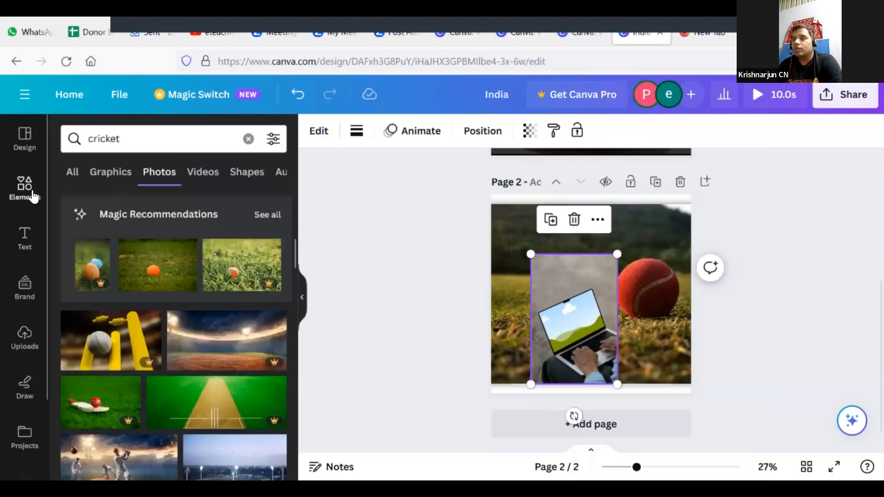
{"action": "left_click", "coordinate": [153, 263]}
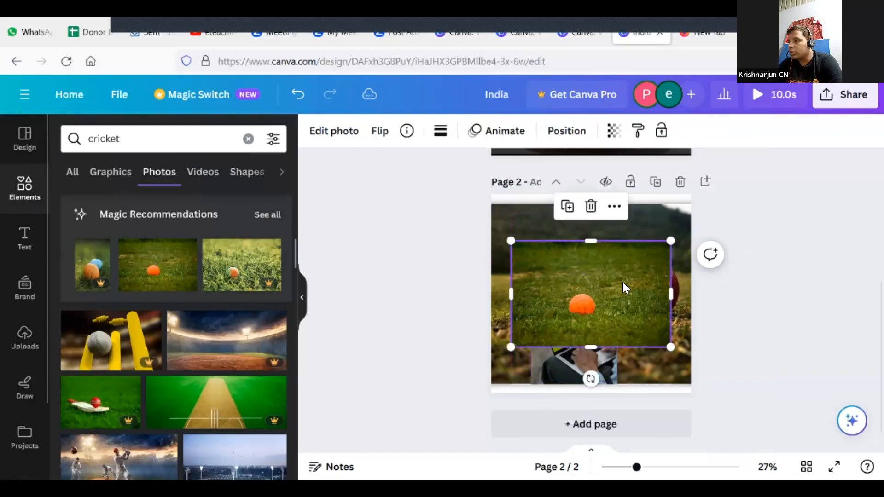
{"action": "left_click_drag", "start_coordinate": [623, 282], "coordinate": [602, 314]}
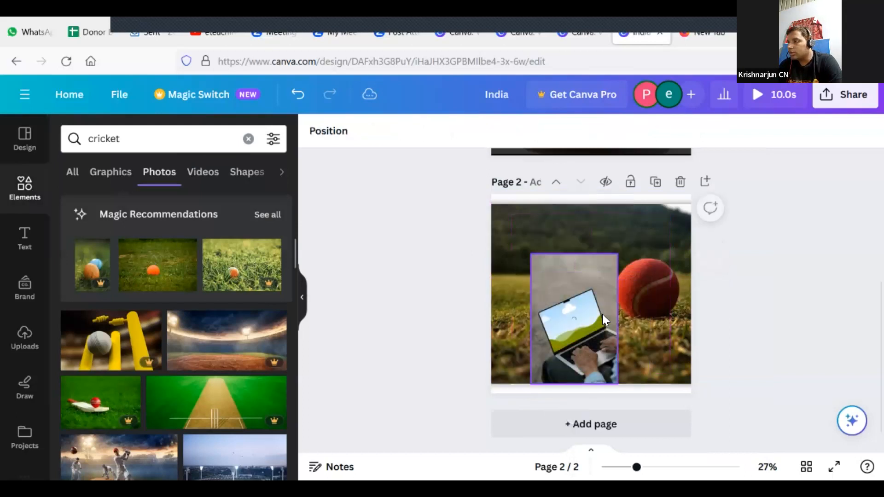
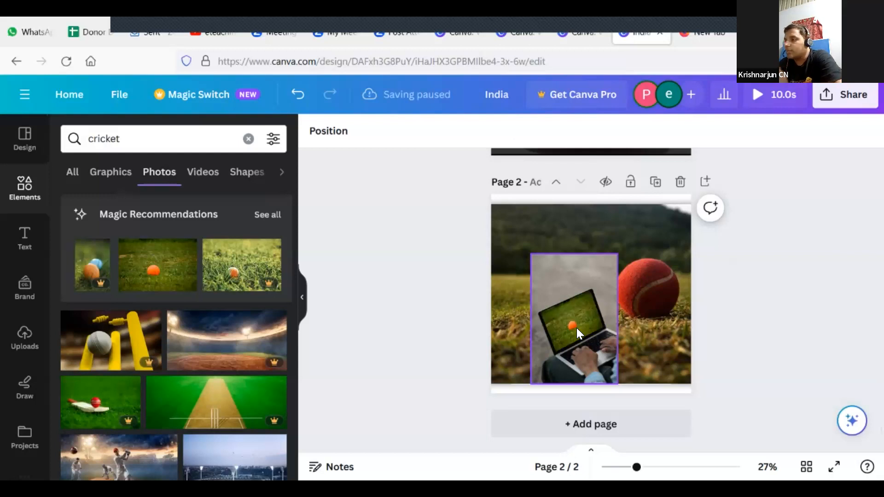
{"action": "left_click", "coordinate": [658, 467]}
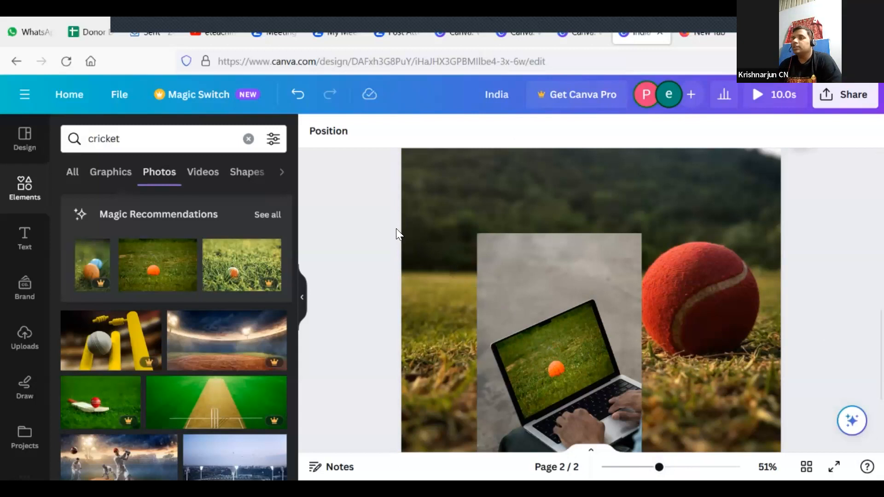
Step: Clear the "cricket" element search and add a square shape to page 2
{"action": "left_click", "coordinate": [248, 138]}
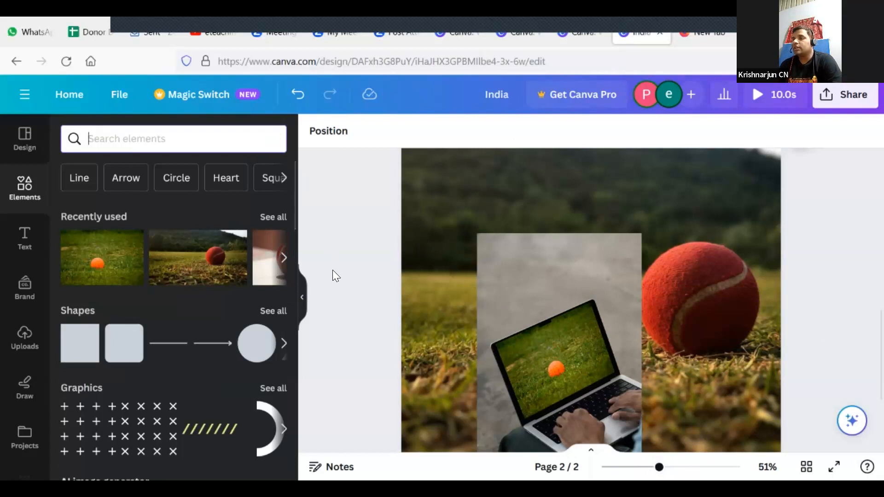
{"action": "left_click", "coordinate": [78, 339]}
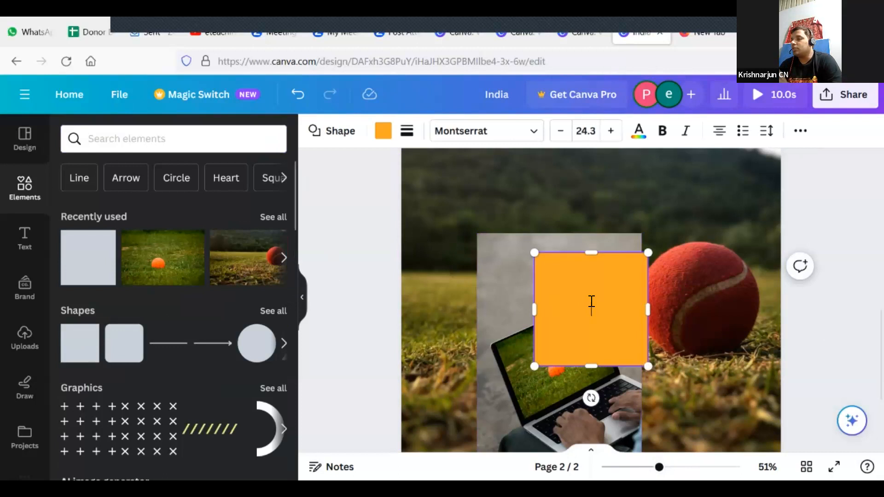
Step: Try dashed, solid and dotted borders on the square with different weight and rounding, and reset border weight and corner rounding to 0
{"action": "left_click", "coordinate": [406, 131]}
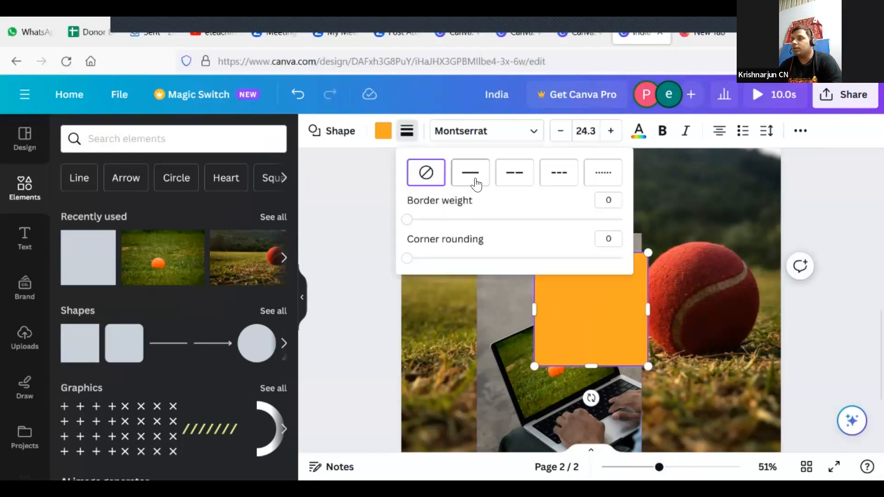
{"action": "left_click", "coordinate": [510, 183]}
{"action": "left_click", "coordinate": [556, 176]}
{"action": "left_click", "coordinate": [469, 172]}
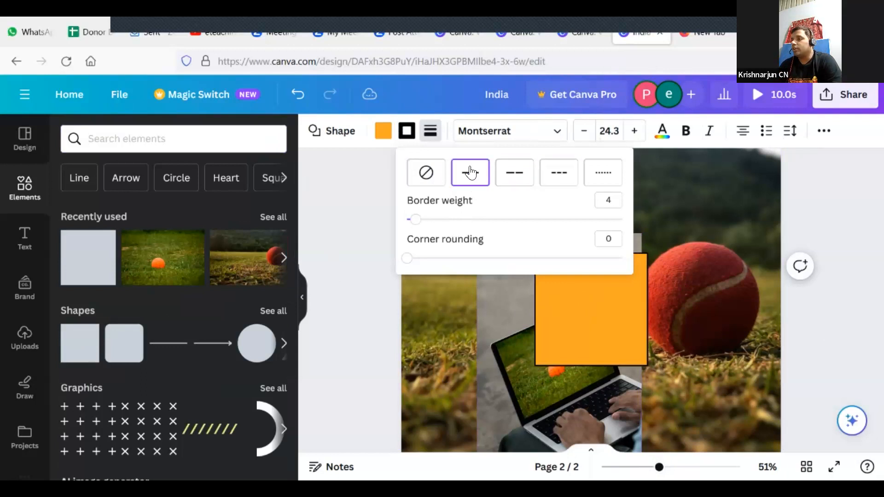
{"action": "left_click", "coordinate": [616, 183]}
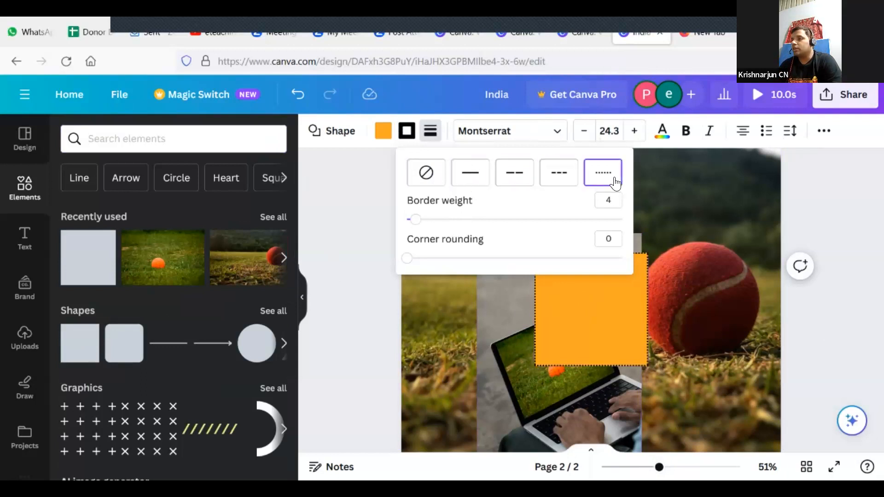
{"action": "left_click_drag", "start_coordinate": [415, 220], "coordinate": [542, 235]}
{"action": "left_click_drag", "start_coordinate": [485, 245], "coordinate": [300, 293]}
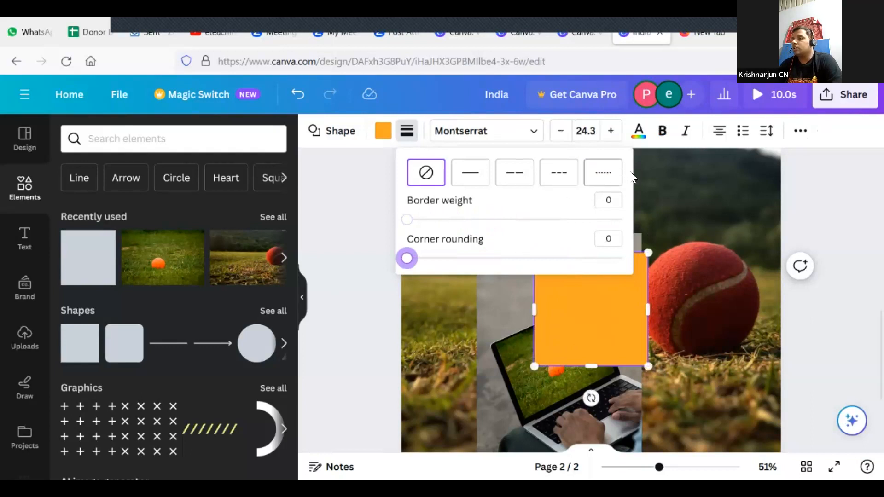
{"action": "left_click", "coordinate": [352, 191]}
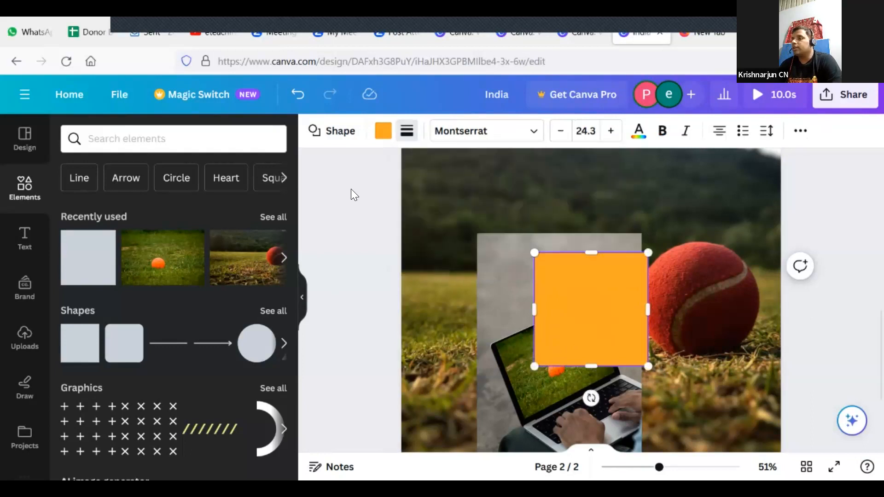
Step: Enter the trial text "jsdhjkashdkas" inside the orange square and delete it again
{"action": "double_click", "coordinate": [594, 312]}
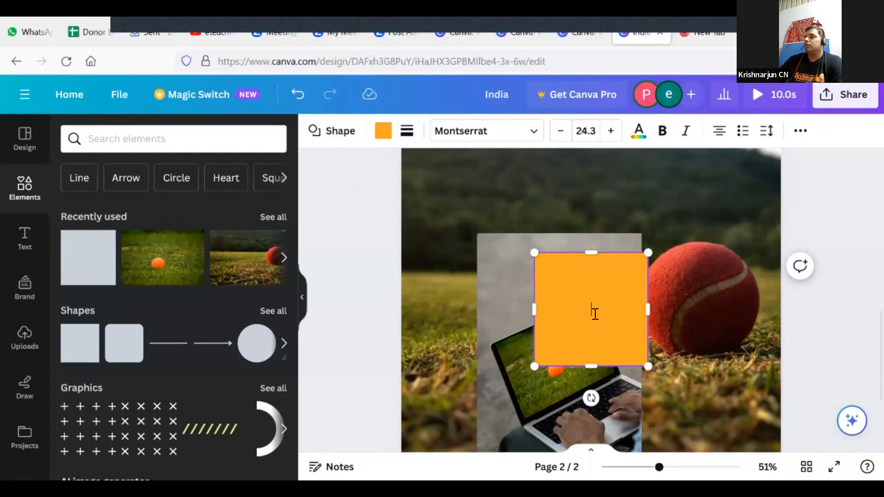
{"action": "type", "text": "jsdhjkashdkas"}
{"action": "key", "text": "BackSpace"}
{"action": "key", "text": "BackSpace"}
{"action": "key", "text": "BackSpace"}
{"action": "key", "text": "BackSpace"}
{"action": "key", "text": "BackSpace"}
{"action": "key", "text": "BackSpace"}
{"action": "key", "text": "BackSpace"}
{"action": "key", "text": "BackSpace"}
{"action": "key", "text": "BackSpace"}
{"action": "key", "text": "BackSpace"}
{"action": "key", "text": "BackSpace"}
{"action": "key", "text": "BackSpace"}
{"action": "key", "text": "BackSpace"}
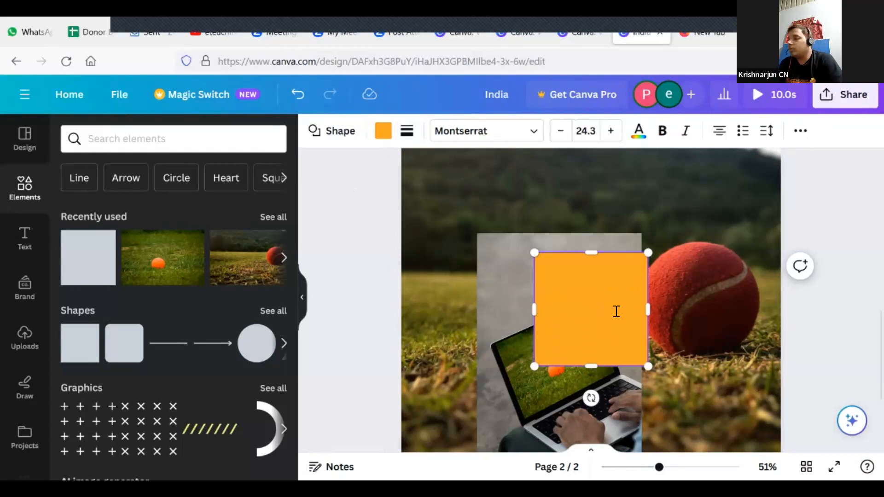
{"action": "left_click", "coordinate": [606, 307]}
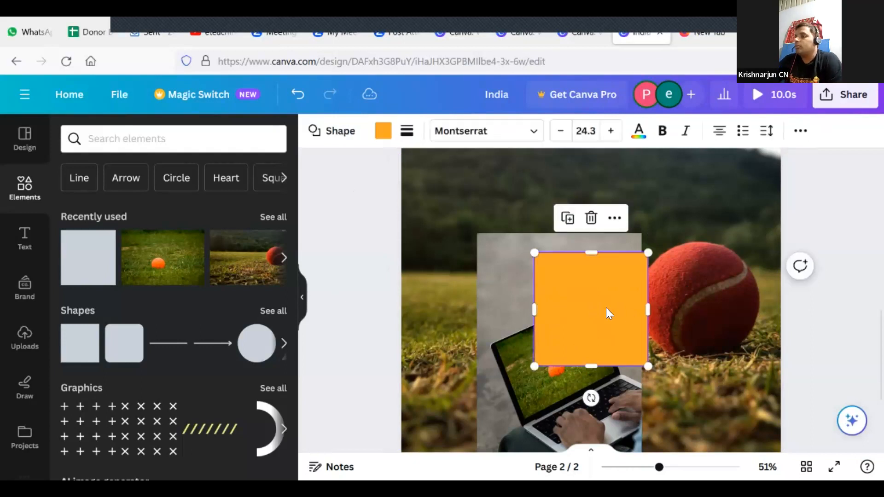
Step: Delete the orange square and apply the Party page animation to page 2
{"action": "key", "text": "Delete"}
{"action": "left_click", "coordinate": [603, 165]}
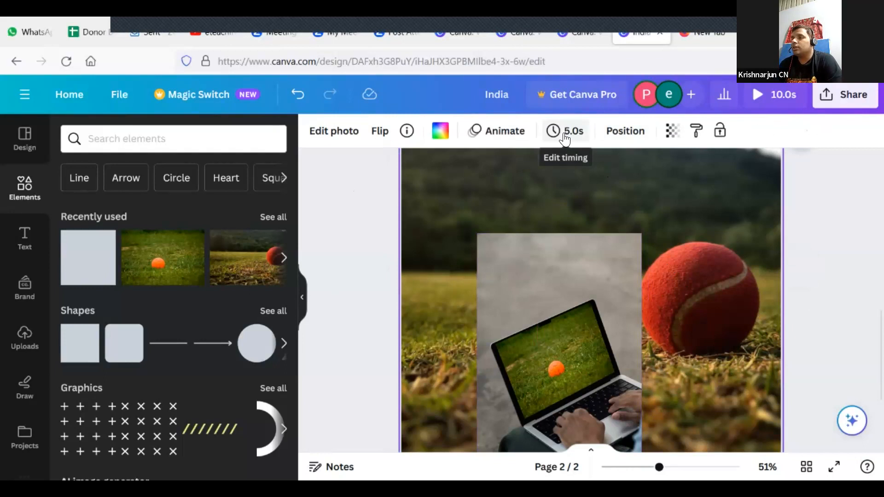
{"action": "left_click", "coordinate": [510, 138]}
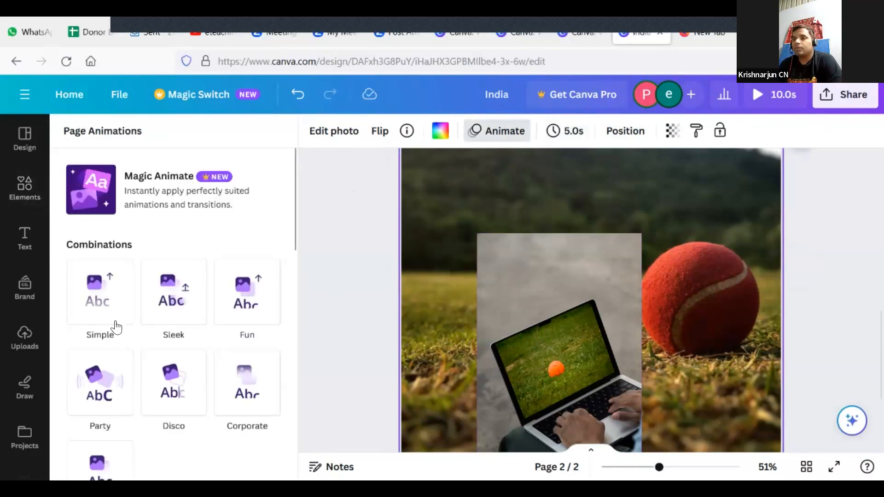
{"action": "left_click", "coordinate": [105, 406]}
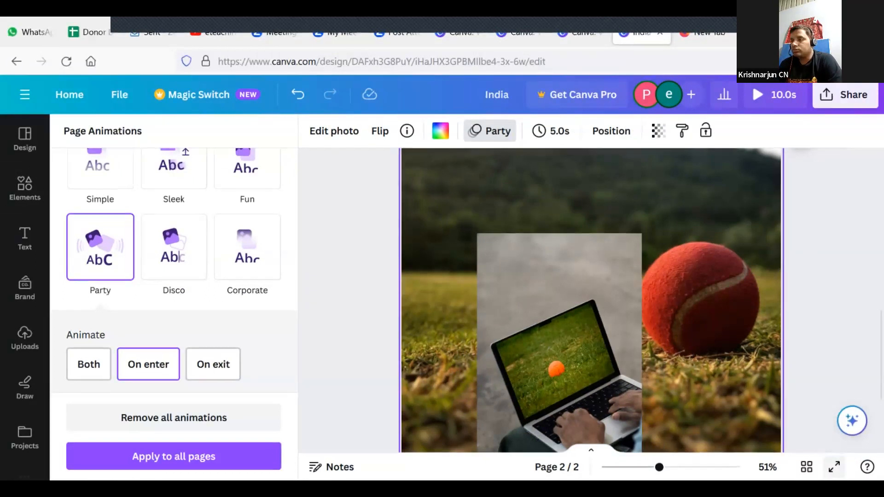
Step: Preview page 2 in full screen and delete the laptop mockup from it
{"action": "left_click", "coordinate": [833, 466]}
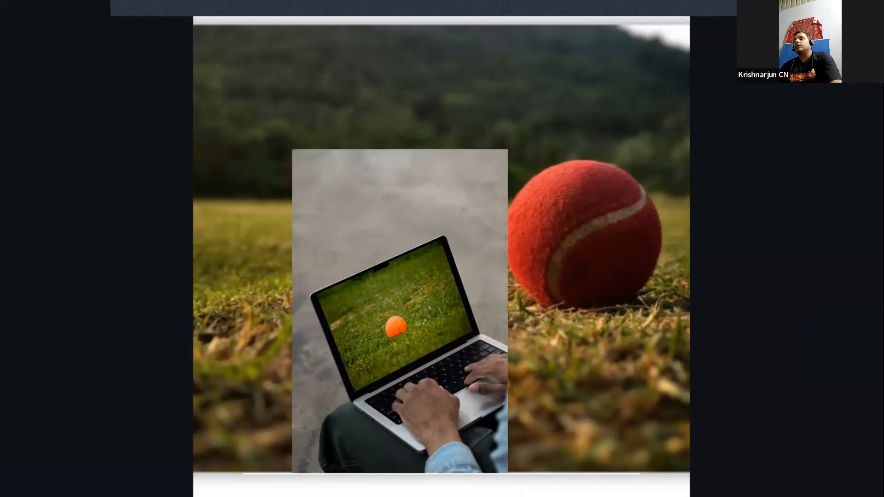
{"action": "key", "text": "Escape"}
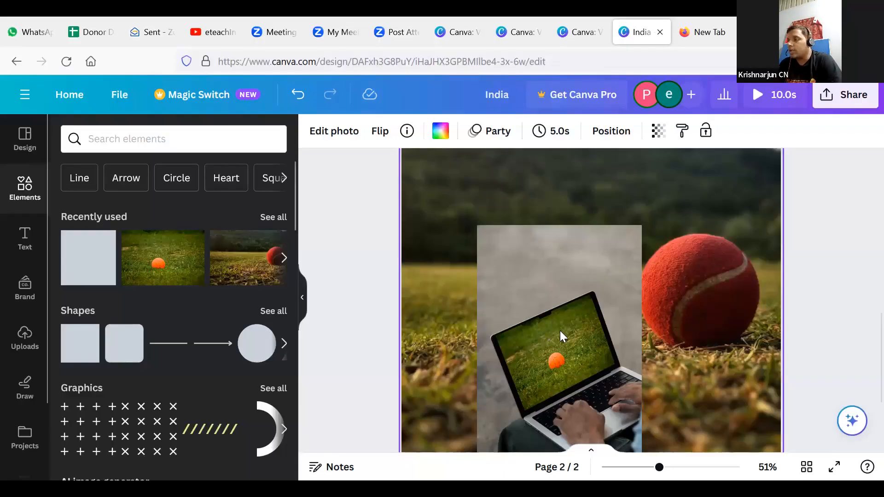
{"action": "key", "text": "Delete"}
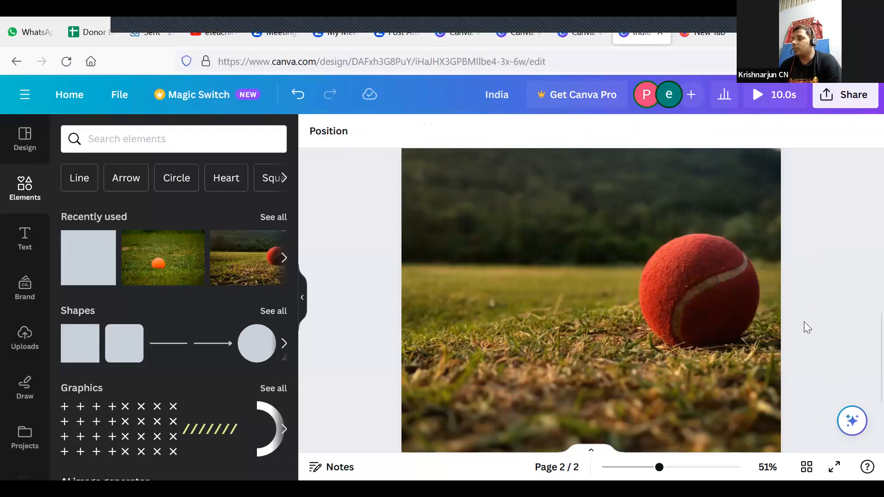
Step: Add a heading to page 2 reading "We are cheering for you"
{"action": "left_click", "coordinate": [27, 239]}
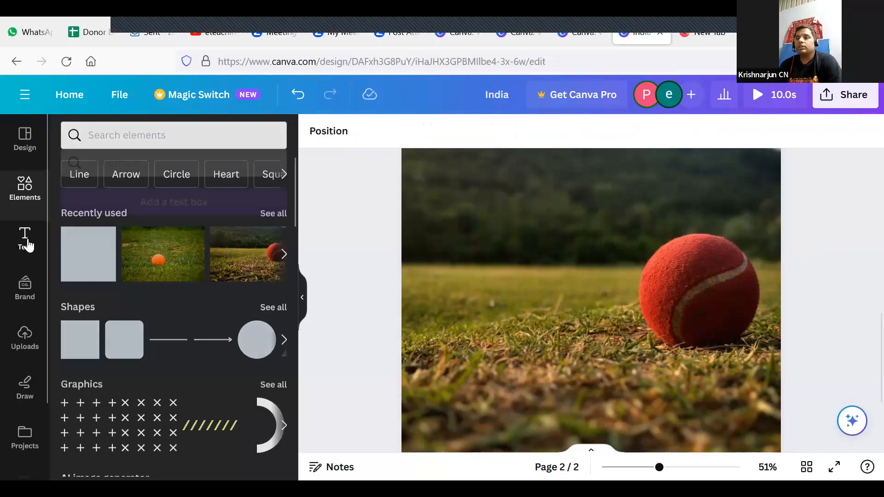
{"action": "left_click", "coordinate": [144, 309]}
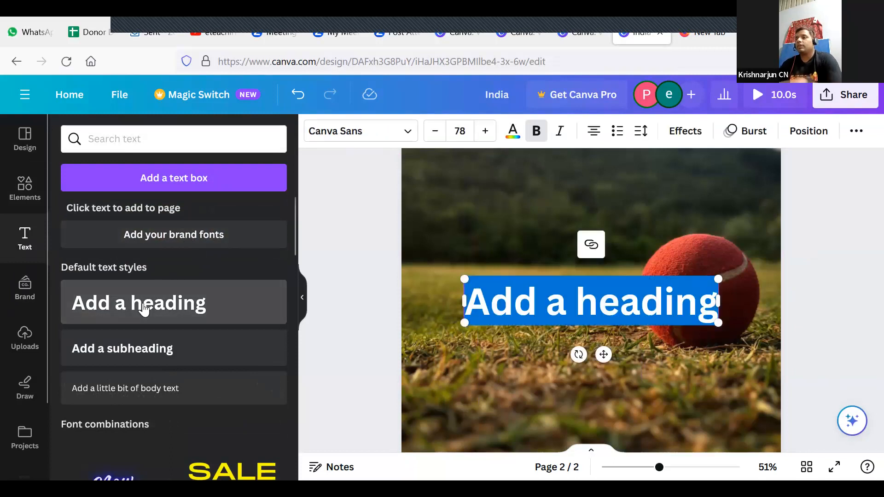
{"action": "type", "text": "We are cheering for yo"}
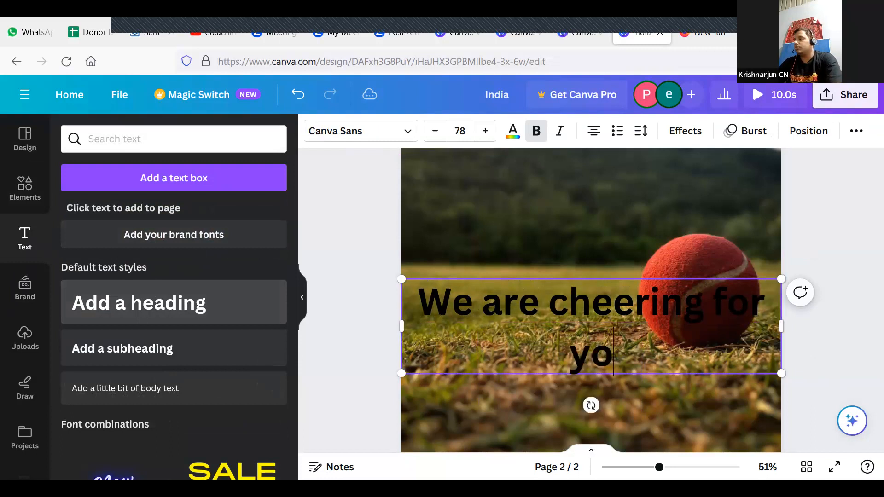
{"action": "type", "text": "u"}
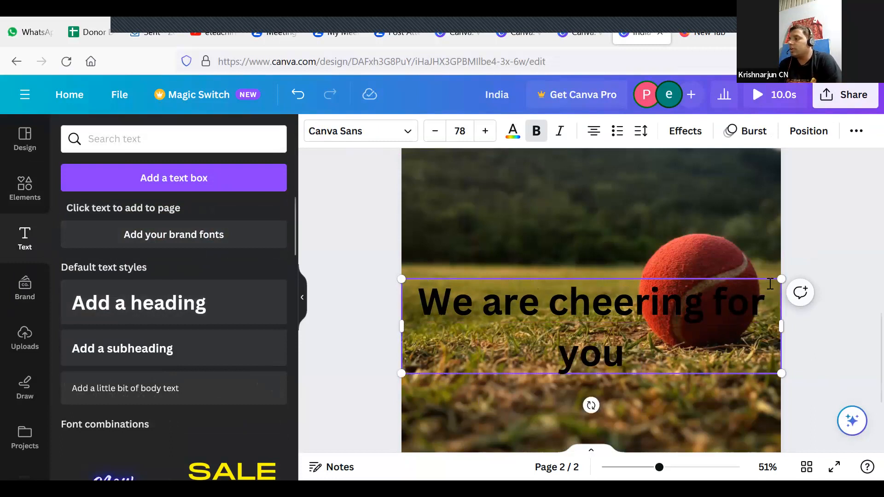
Step: Shrink the heading to font size 45.1 and arrange it left-aligned on one line over the dark hills above the ball
{"action": "left_click_drag", "start_coordinate": [734, 293], "coordinate": [607, 325]}
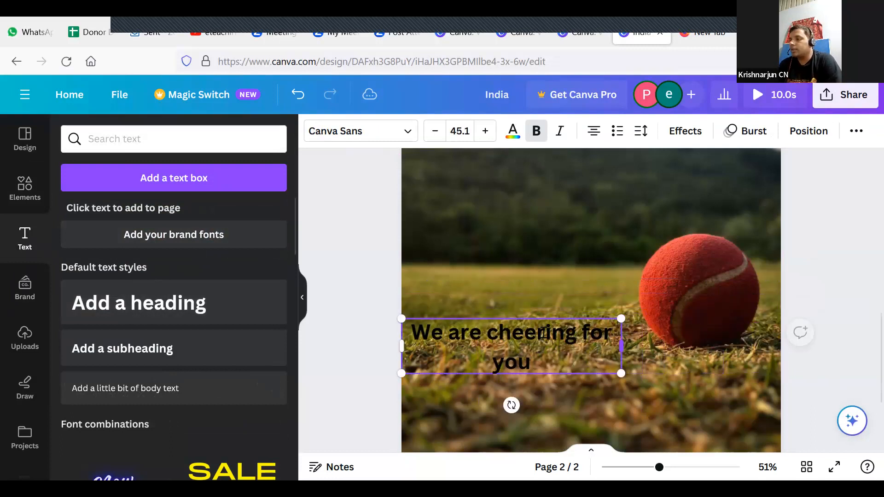
{"action": "left_click", "coordinate": [631, 357]}
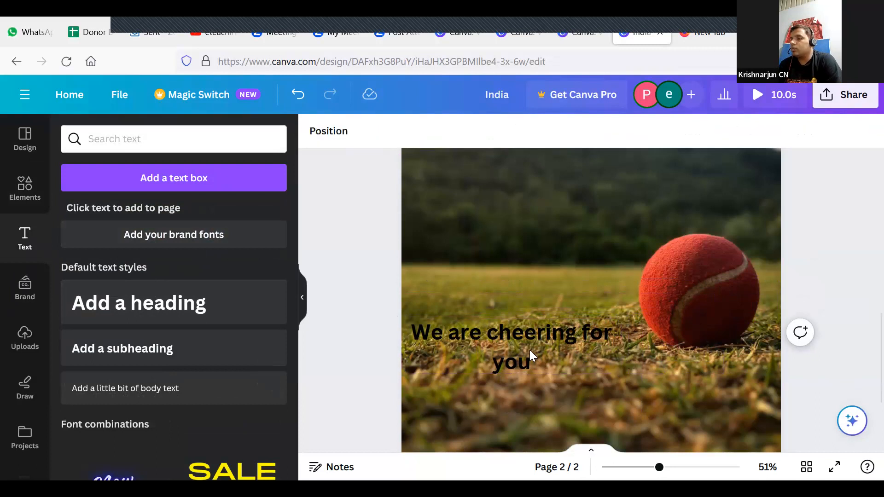
{"action": "left_click_drag", "start_coordinate": [530, 312], "coordinate": [531, 228]}
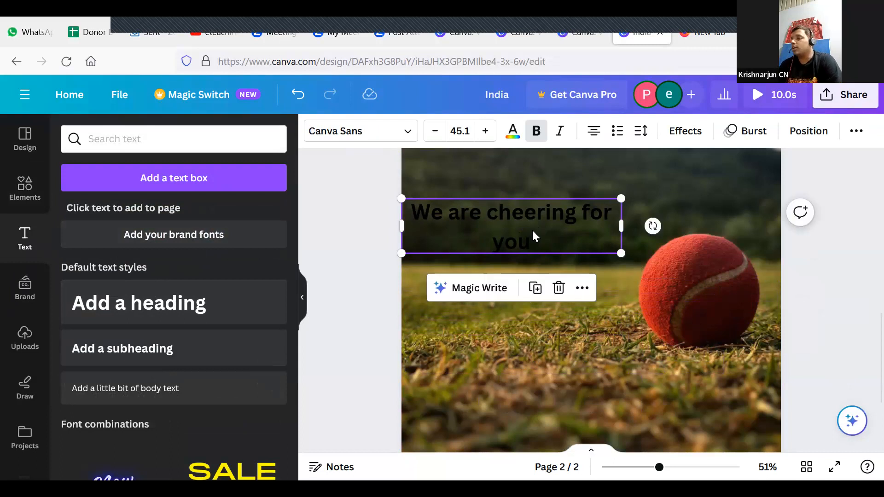
{"action": "left_click", "coordinate": [593, 131]}
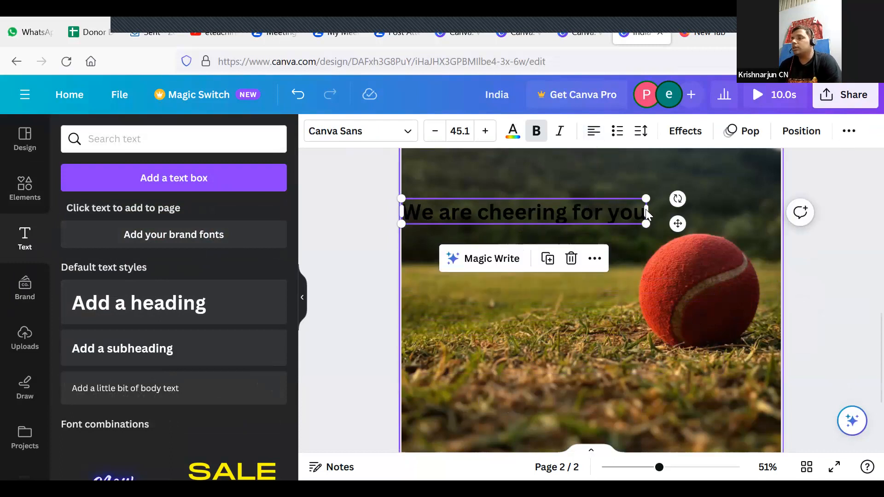
{"action": "left_click_drag", "start_coordinate": [646, 211], "coordinate": [753, 212]}
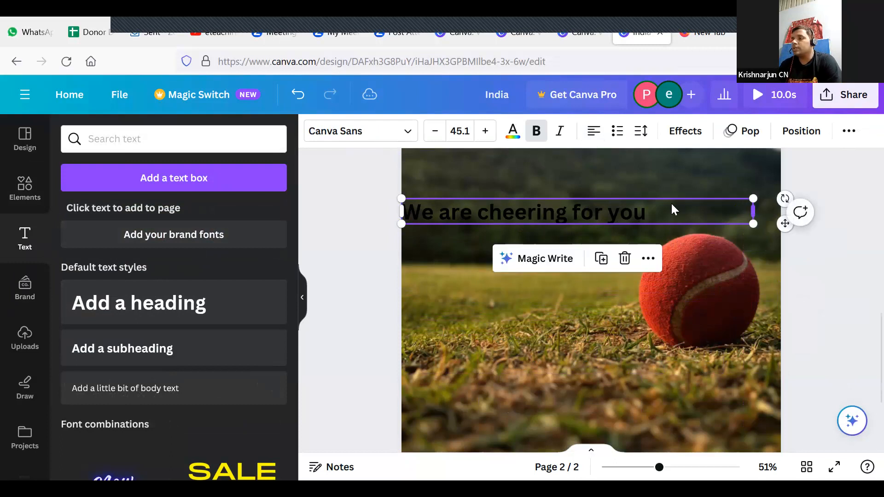
Step: Append "!!" to the heading and color its text with the orange document color
{"action": "left_click", "coordinate": [659, 209]}
{"action": "type", "text": "!!"}
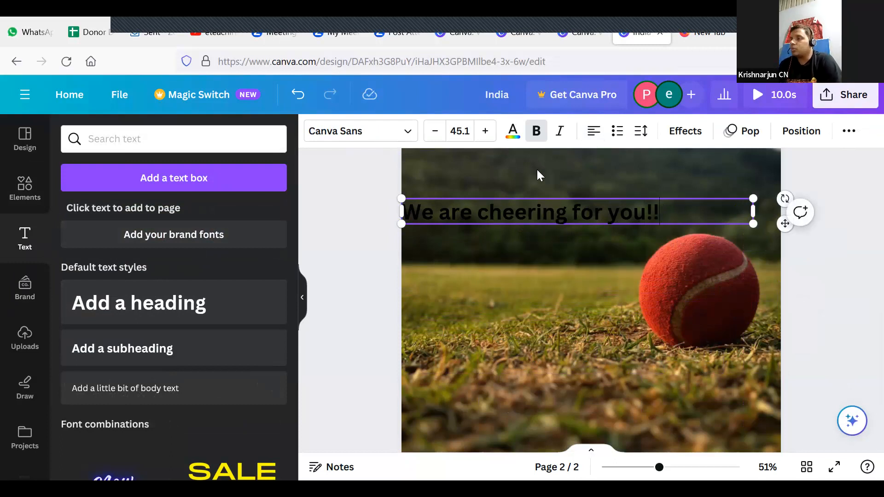
{"action": "left_click", "coordinate": [513, 131]}
{"action": "left_click", "coordinate": [156, 215]}
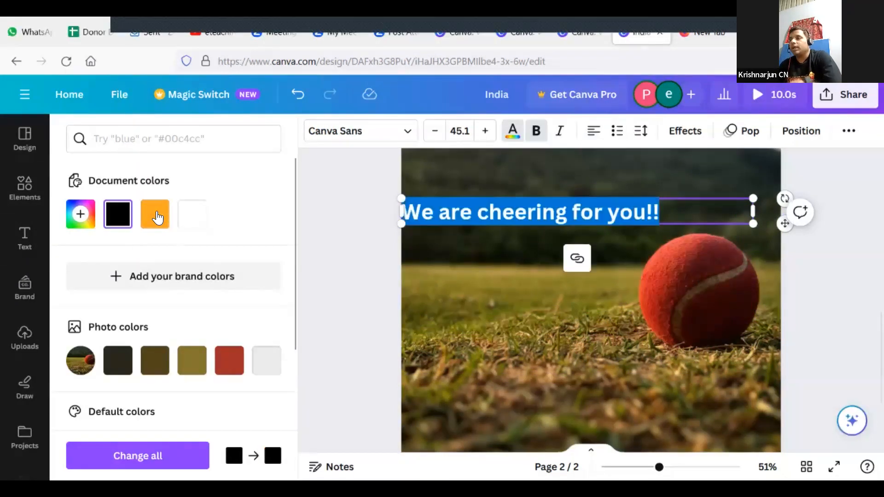
{"action": "left_click", "coordinate": [155, 214]}
{"action": "left_click", "coordinate": [356, 209]}
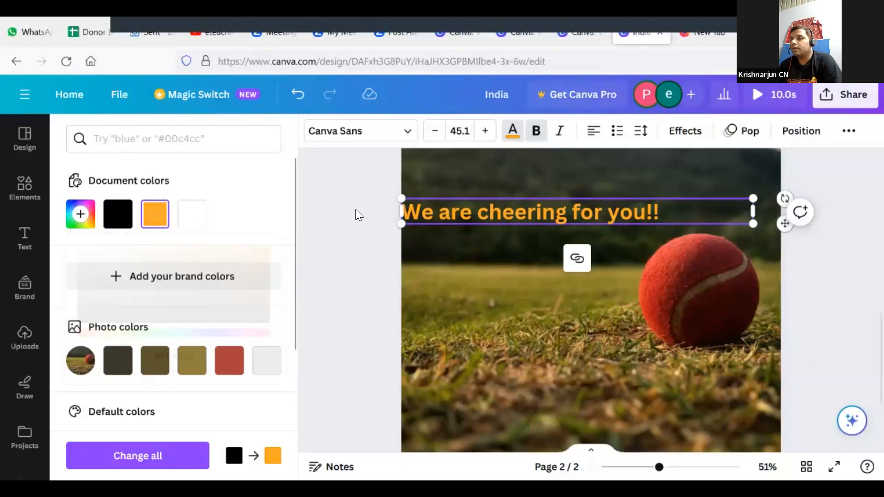
{"action": "left_click", "coordinate": [469, 220]}
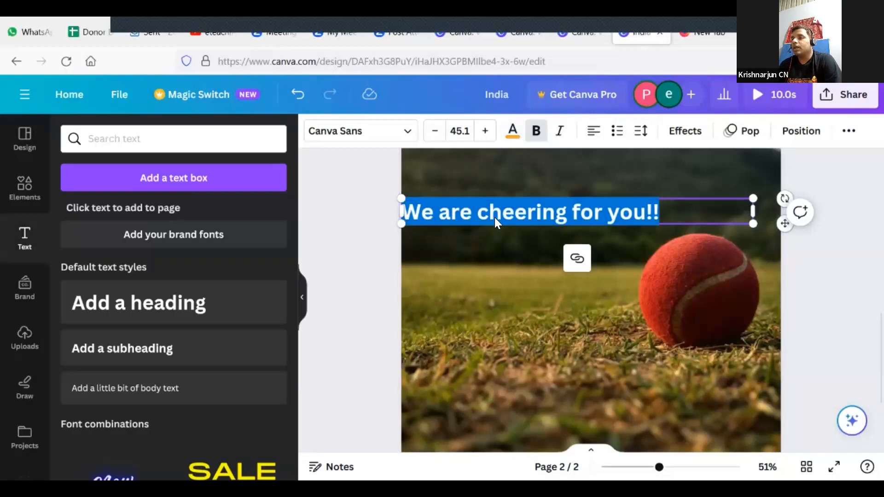
{"action": "key", "text": "Escape"}
{"action": "left_click_drag", "start_coordinate": [508, 214], "coordinate": [515, 210]}
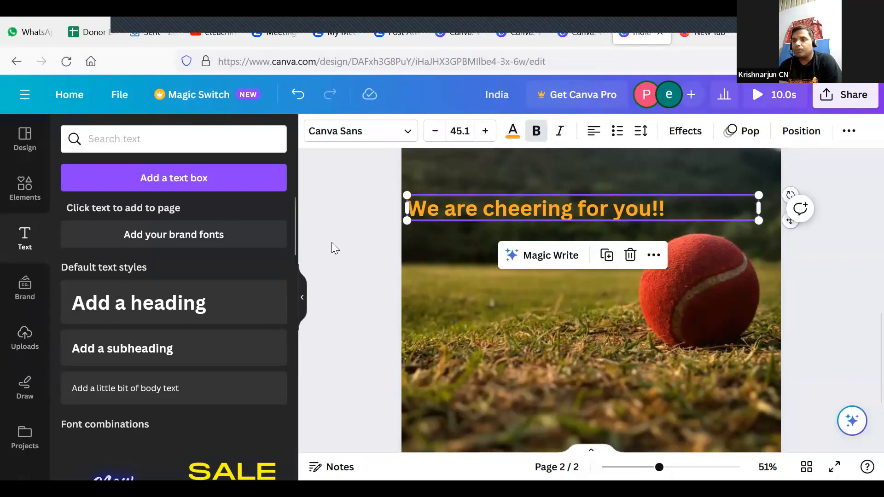
Step: Add a recently used square and reshape it into a narrow bar behind the "We are cheering for you!!" heading
{"action": "left_click", "coordinate": [25, 186]}
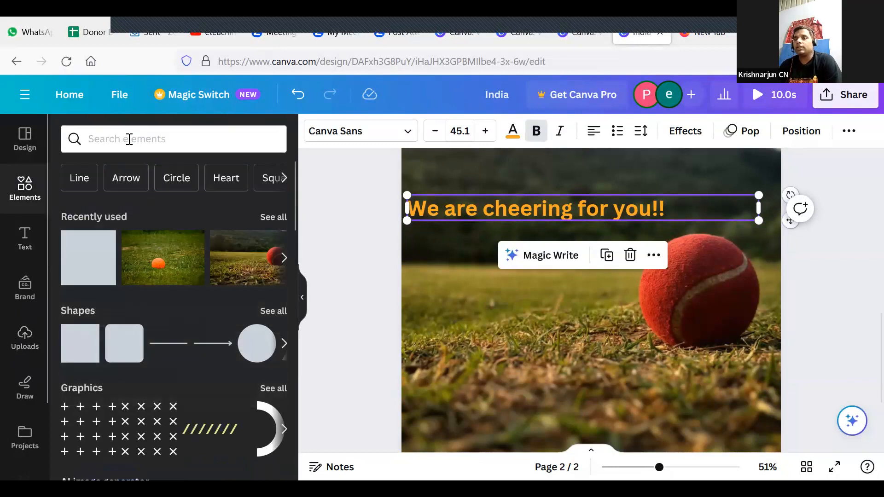
{"action": "left_click", "coordinate": [89, 258]}
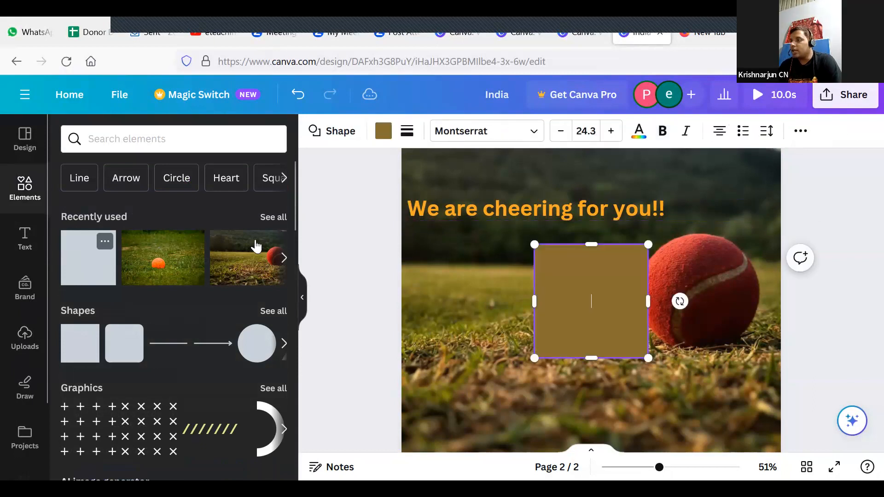
{"action": "left_click_drag", "start_coordinate": [574, 317], "coordinate": [442, 245]}
{"action": "left_click_drag", "start_coordinate": [652, 217], "coordinate": [686, 214]}
{"action": "left_click", "coordinate": [593, 262]}
{"action": "left_click_drag", "start_coordinate": [545, 238], "coordinate": [544, 228]}
{"action": "left_click_drag", "start_coordinate": [543, 190], "coordinate": [543, 194]}
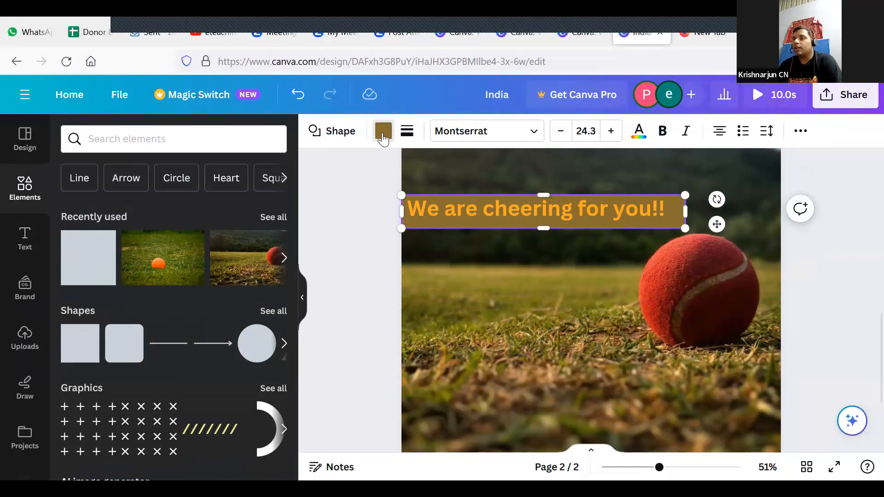
Step: Try white and black fills on the bar, and settle on the darkest photo color
{"action": "left_click", "coordinate": [383, 134]}
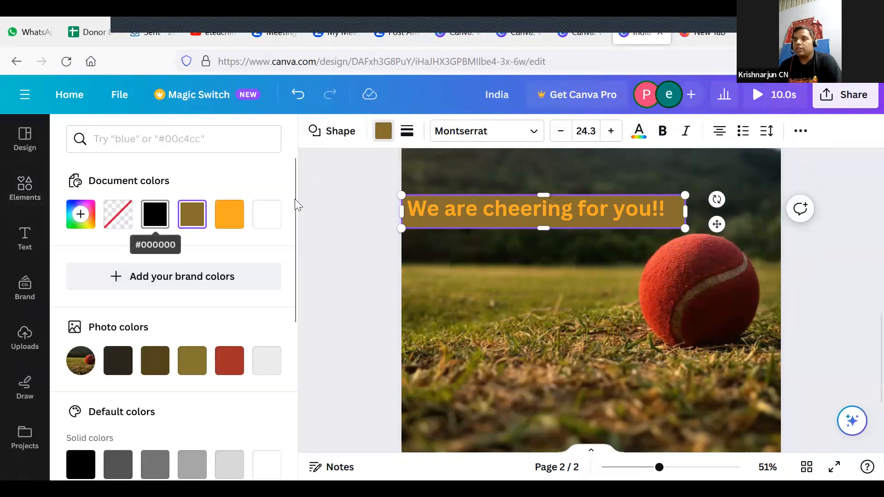
{"action": "left_click", "coordinate": [267, 214]}
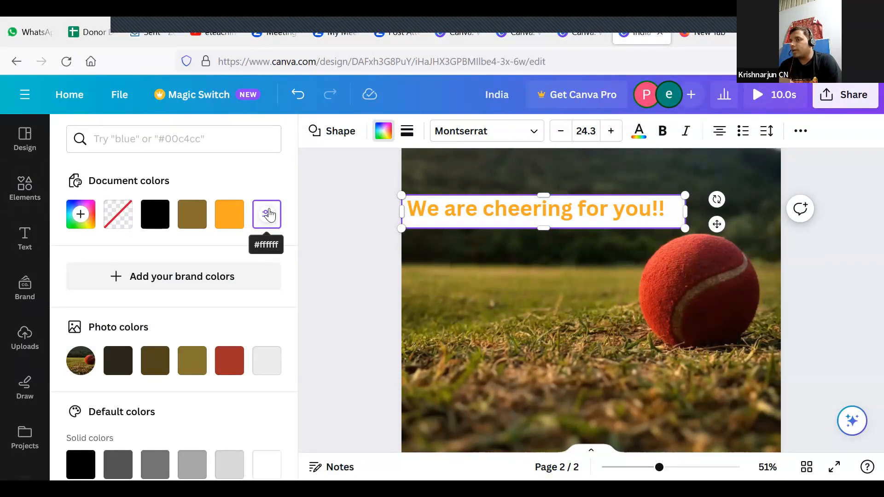
{"action": "left_click", "coordinate": [156, 217]}
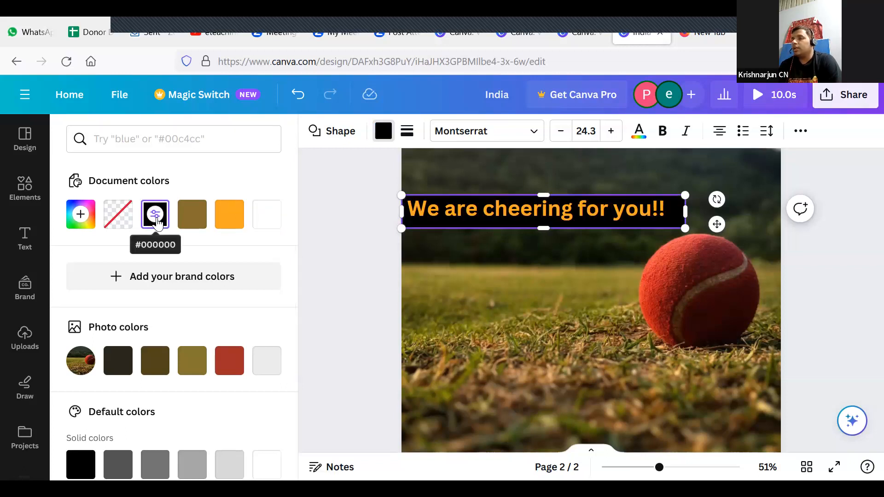
{"action": "left_click", "coordinate": [158, 140]}
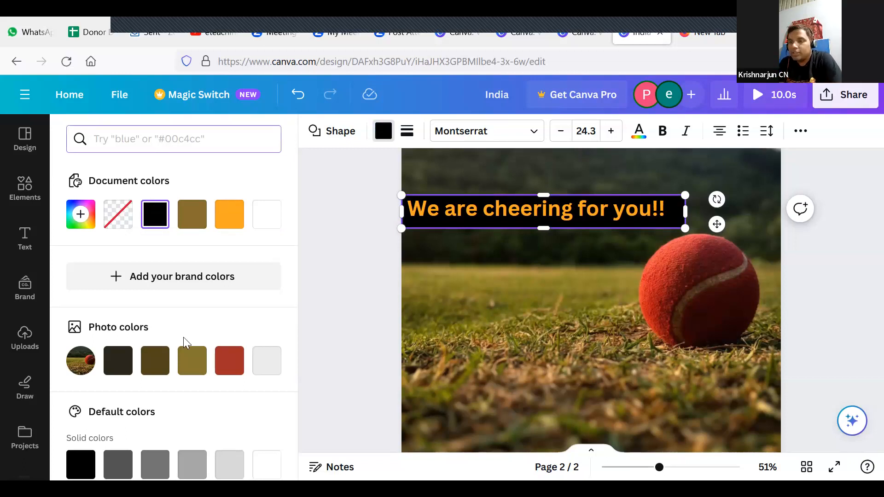
{"action": "left_click", "coordinate": [112, 368]}
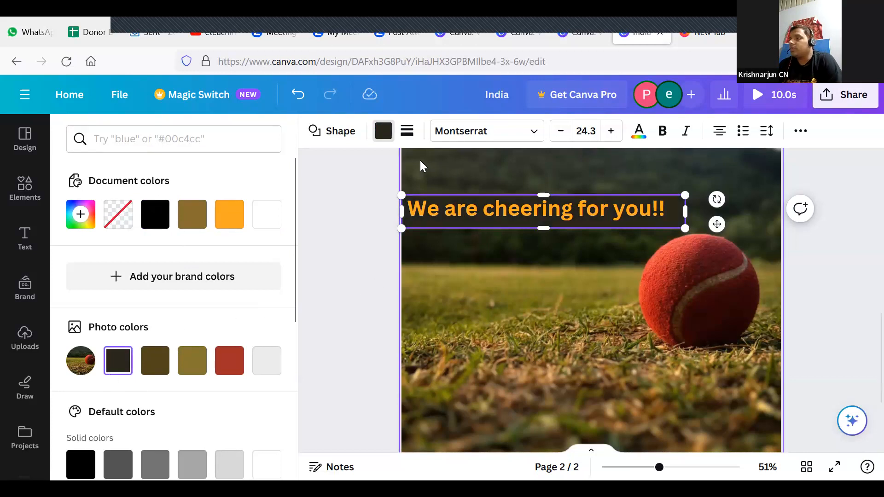
Step: Try adjusting the transparency of the dark bar and return it to 100
{"action": "left_click", "coordinate": [800, 132]}
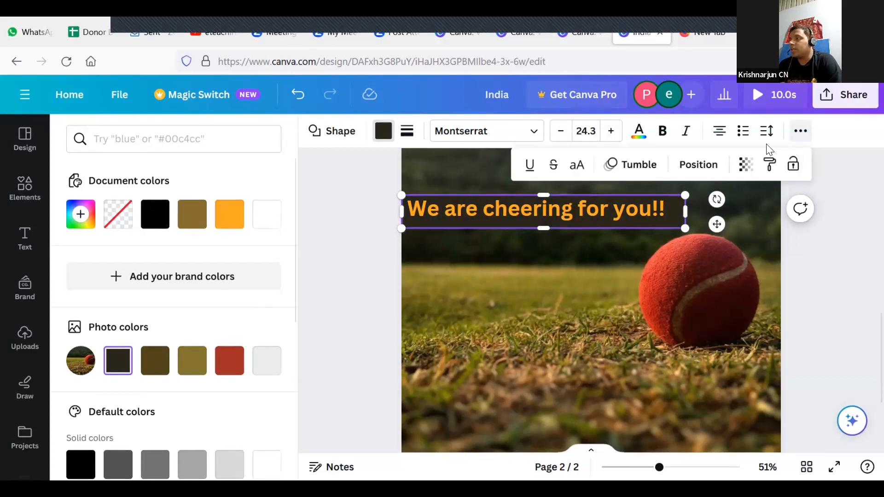
{"action": "left_click", "coordinate": [745, 165]}
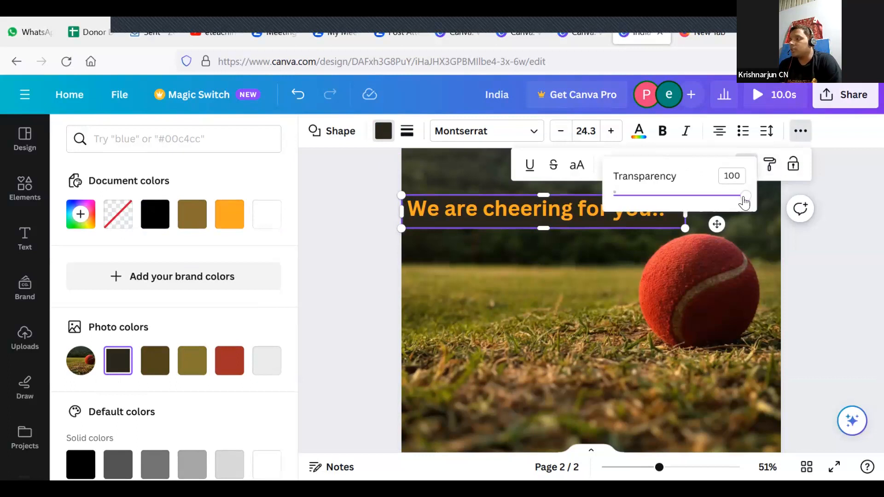
{"action": "left_click_drag", "start_coordinate": [732, 203], "coordinate": [796, 223]}
{"action": "left_click_drag", "start_coordinate": [743, 215], "coordinate": [766, 215]}
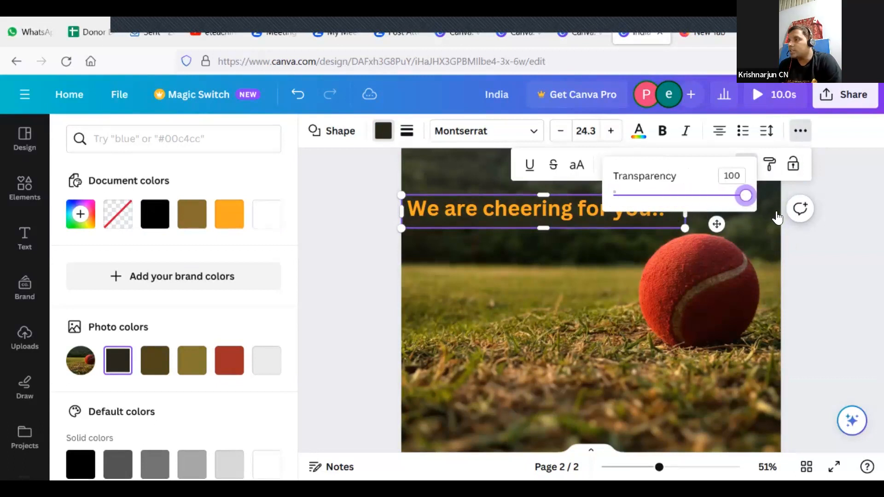
{"action": "left_click", "coordinate": [840, 311]}
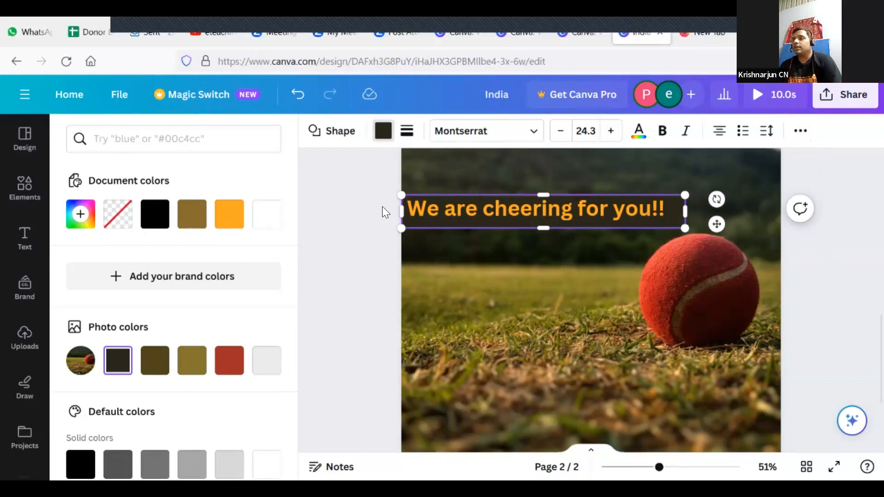
Step: Convert the "We are cheering for you!!" heading on page 2 to uppercase and try italics on it
{"action": "left_click", "coordinate": [476, 207]}
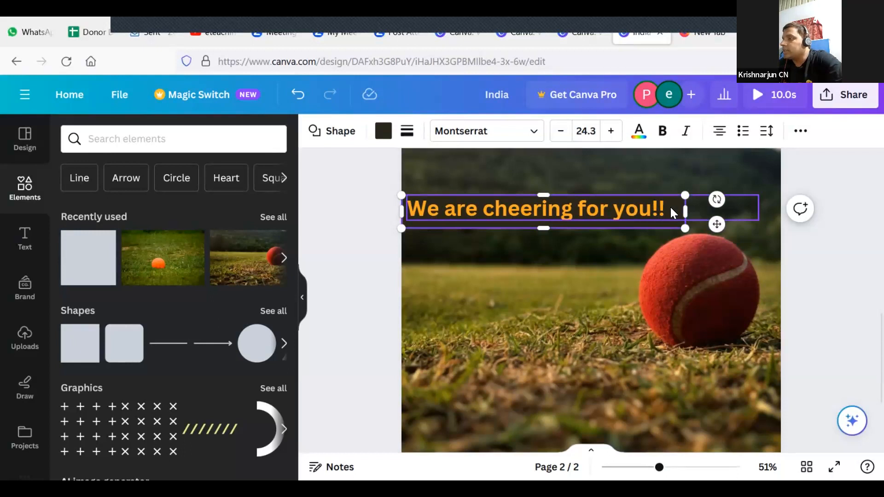
{"action": "left_click", "coordinate": [653, 210]}
{"action": "triple_click", "coordinate": [654, 210]}
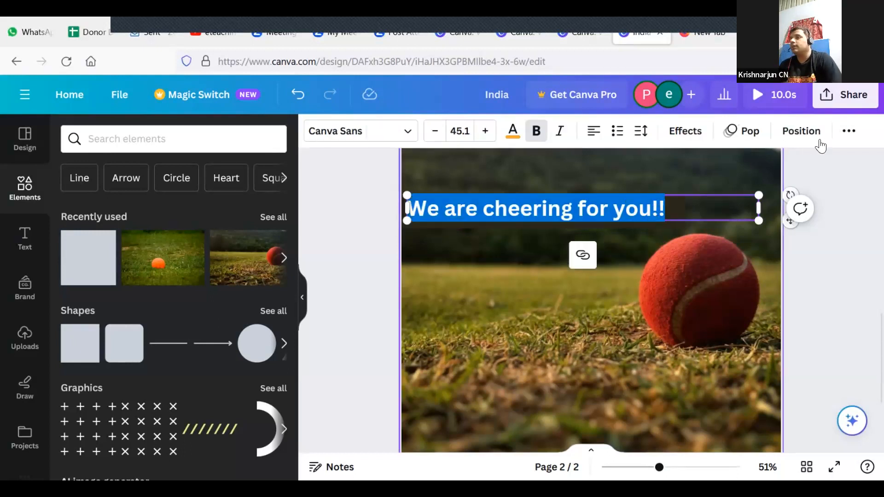
{"action": "left_click", "coordinate": [848, 131]}
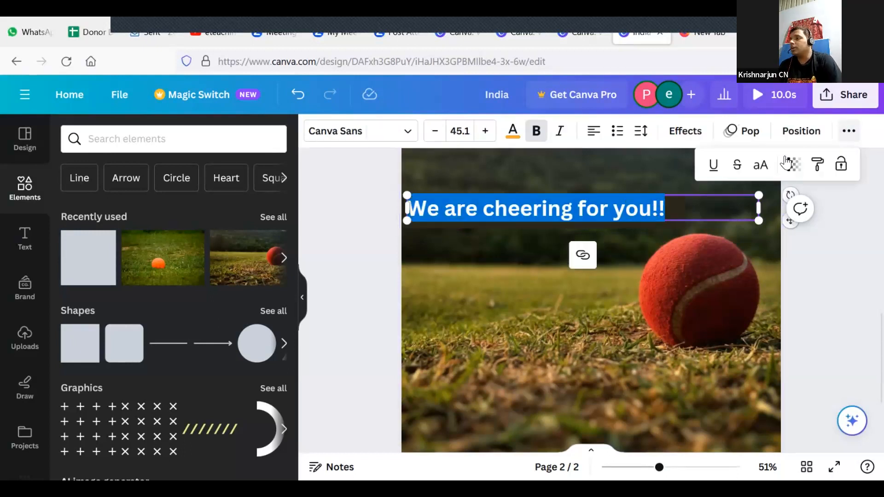
{"action": "left_click", "coordinate": [760, 164]}
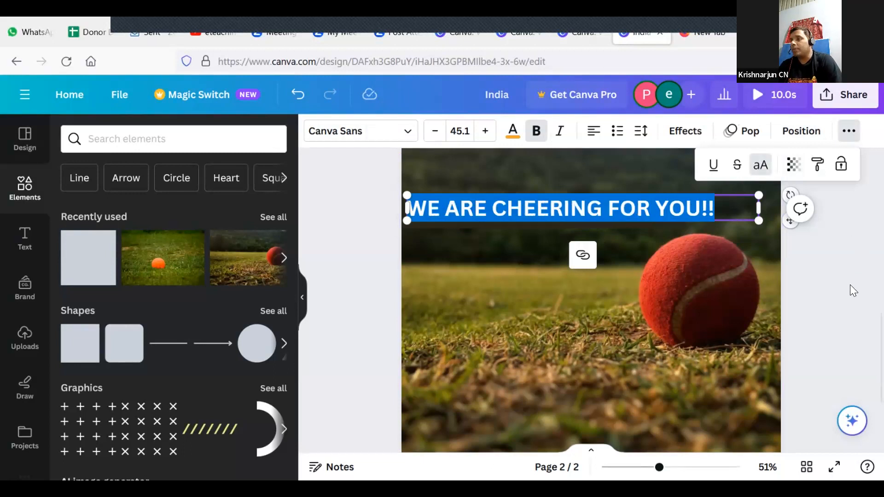
{"action": "left_click", "coordinate": [556, 133]}
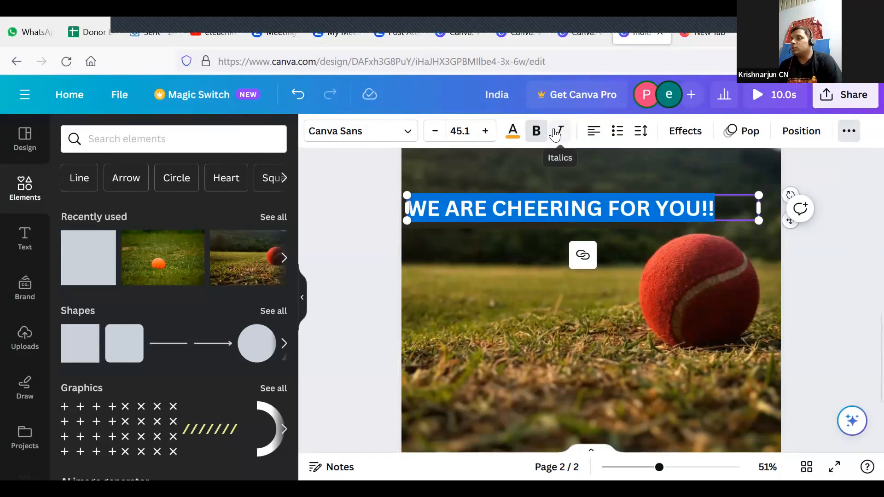
{"action": "left_click", "coordinate": [556, 134]}
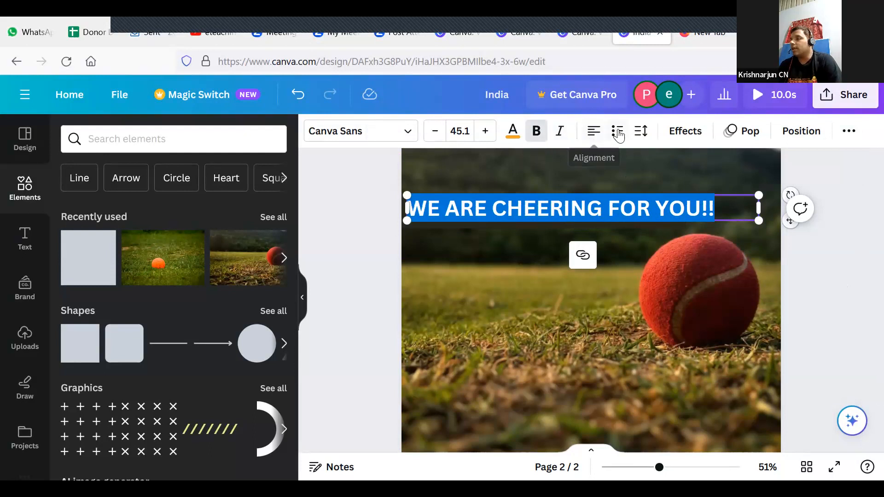
Step: Add three lines reading "INDIA" below the "WE ARE CHEERING FOR YOU!!" heading
{"action": "left_click", "coordinate": [714, 209]}
{"action": "key", "text": "Return"}
{"action": "key", "text": "Return"}
{"action": "key", "text": "Return"}
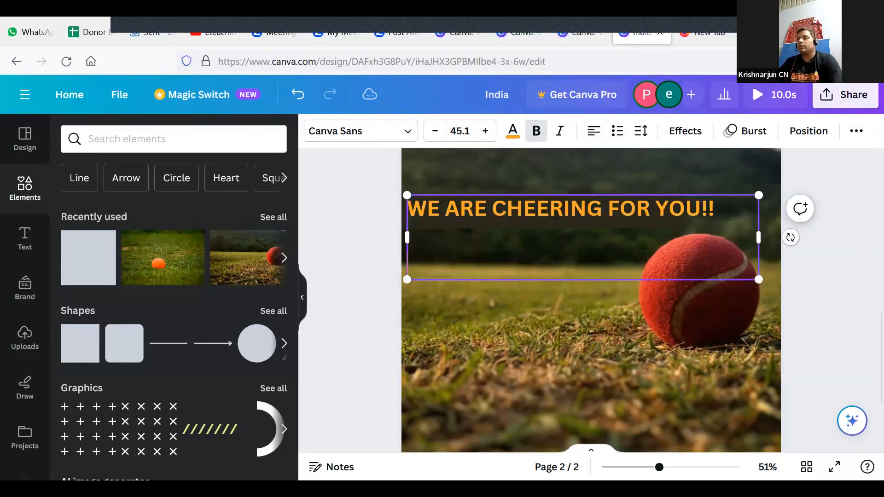
{"action": "key", "text": "BackSpace"}
{"action": "key", "text": "BackSpace"}
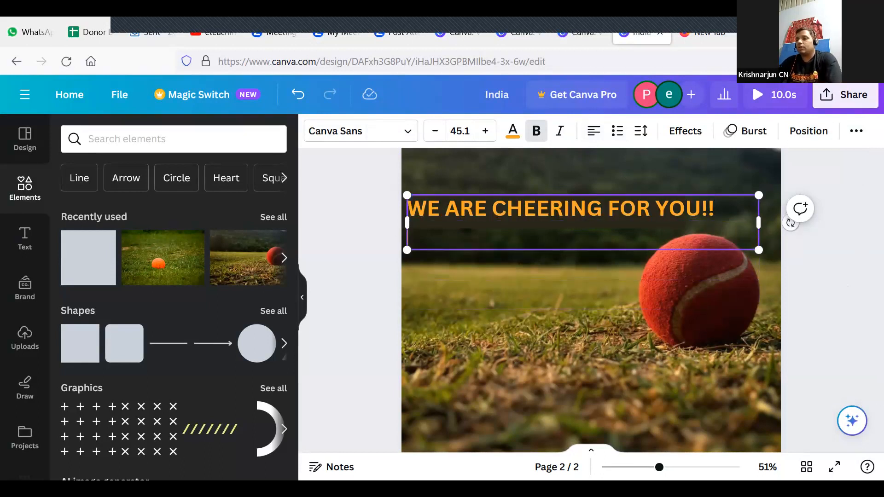
{"action": "type", "text": "INDIA"}
{"action": "key", "text": "Return"}
{"action": "type", "text": "INDIA"}
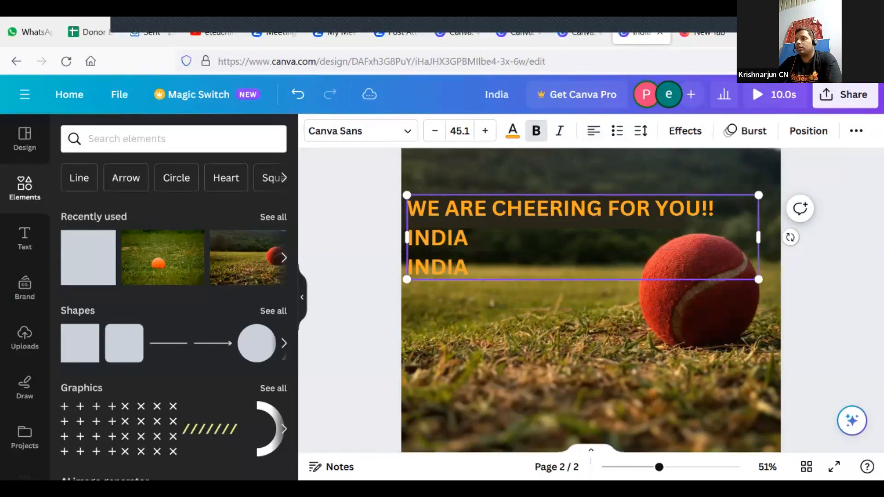
{"action": "key", "text": "Return"}
{"action": "type", "text": "INDIA"}
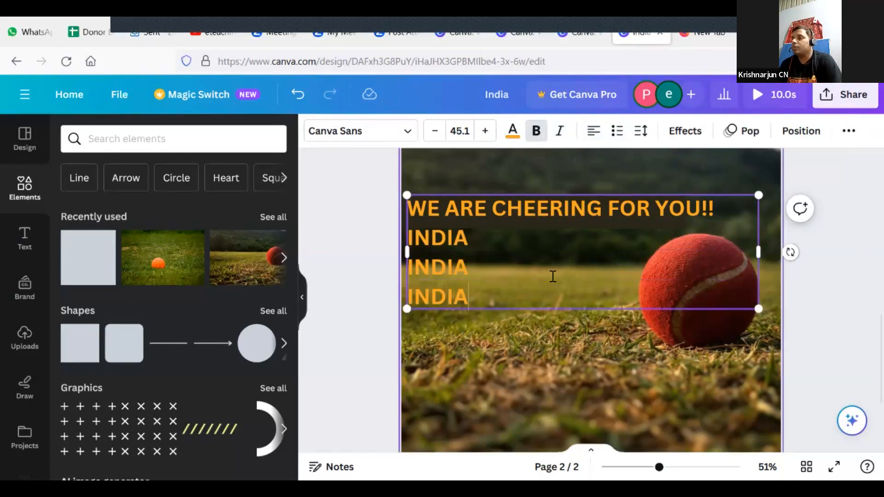
Step: Turn all the heading lines into a bulleted list, set letter spacing to 144 and increase the line spacing
{"action": "key", "text": "ctrl+a"}
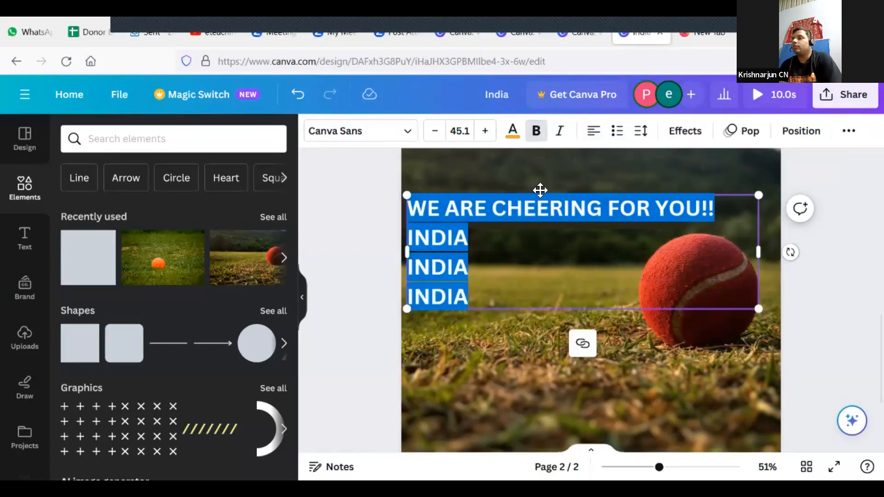
{"action": "left_click", "coordinate": [615, 135]}
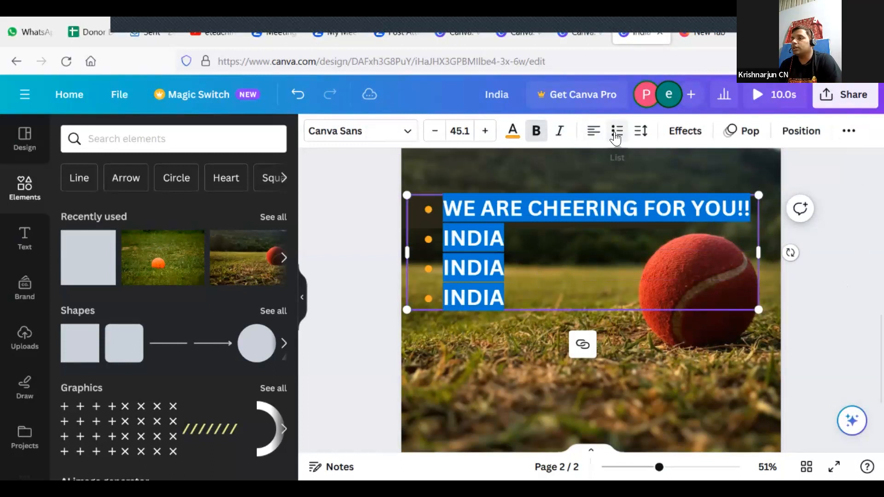
{"action": "left_click", "coordinate": [640, 130]}
{"action": "left_click_drag", "start_coordinate": [672, 186], "coordinate": [695, 186]}
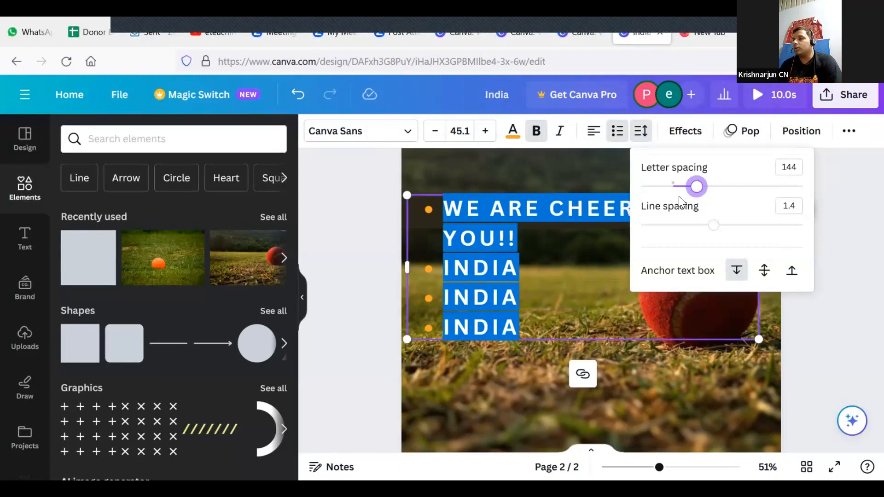
{"action": "left_click_drag", "start_coordinate": [713, 227], "coordinate": [786, 232]}
Step: Undo the spacing, bullets and "INDIA" lines, and delete the remaining empty lines below the heading
{"action": "key", "text": "ctrl+z"}
{"action": "key", "text": "ctrl+z"}
{"action": "key", "text": "ctrl+z"}
{"action": "key", "text": "ctrl+z"}
{"action": "key", "text": "ctrl+z"}
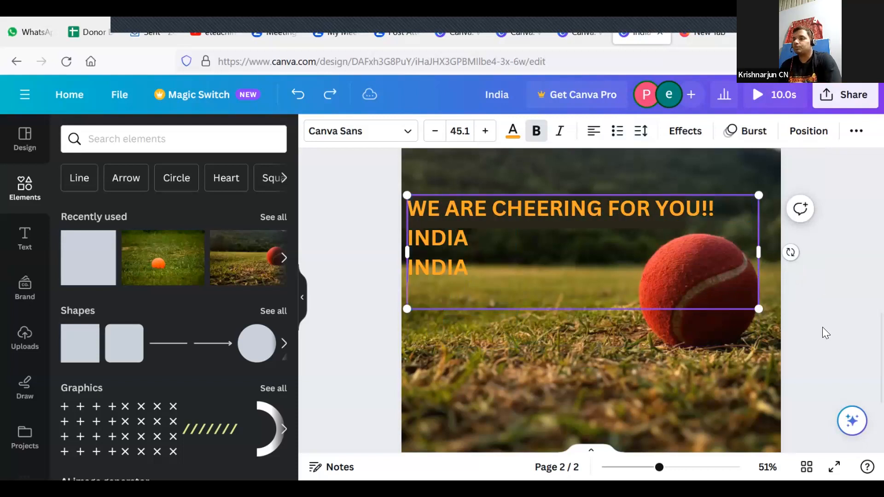
{"action": "key", "text": "ctrl+z"}
{"action": "key", "text": "ctrl+z"}
{"action": "left_click", "coordinate": [461, 290]}
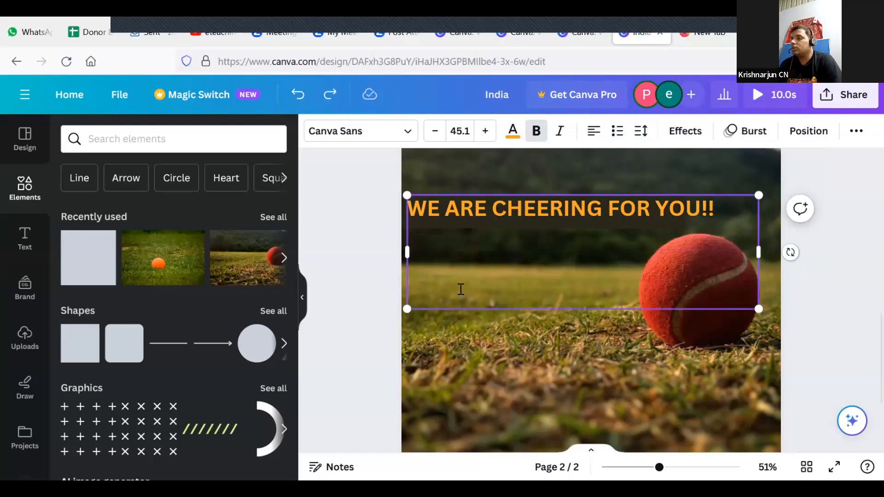
{"action": "key", "text": "BackSpace"}
{"action": "key", "text": "BackSpace"}
{"action": "key", "text": "BackSpace"}
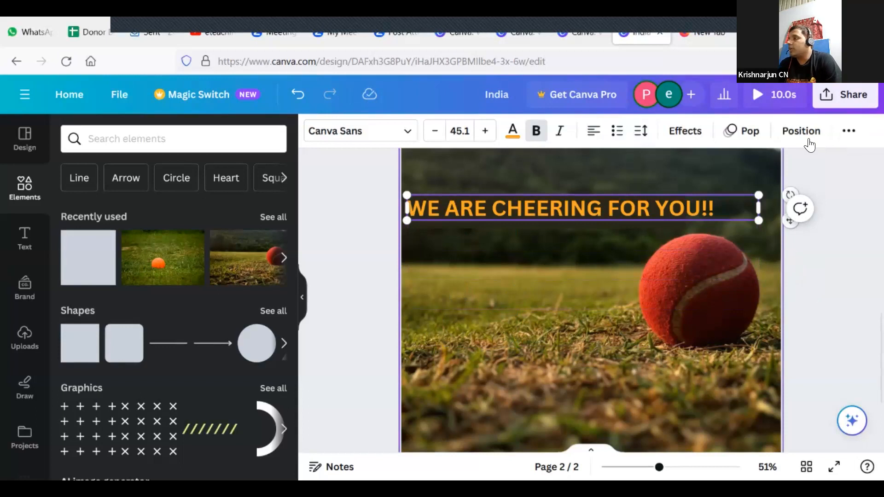
{"action": "left_click", "coordinate": [848, 130]}
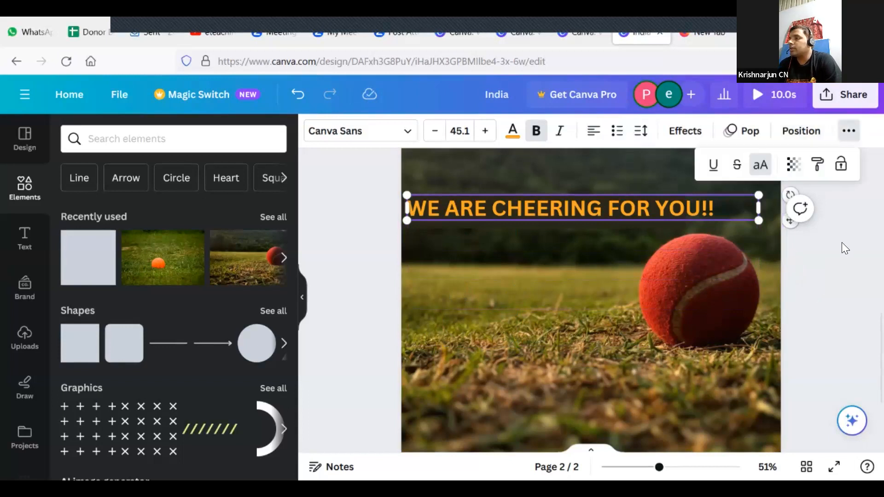
{"action": "left_click", "coordinate": [841, 243]}
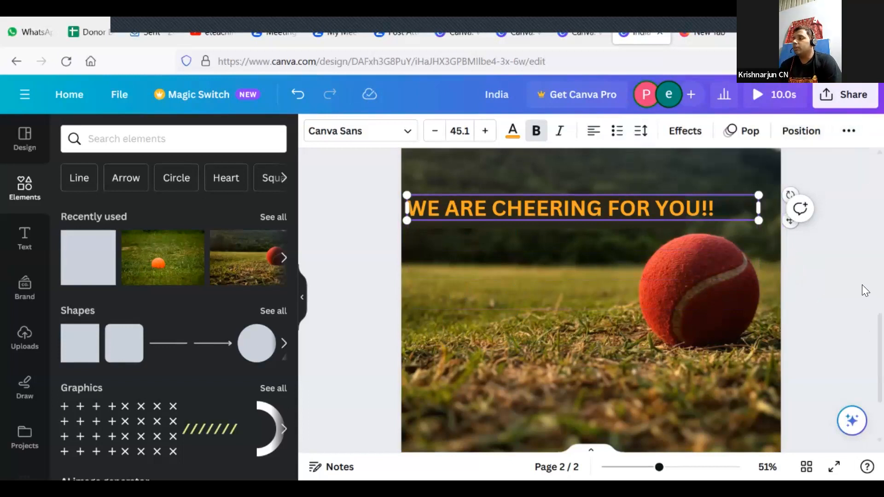
{"action": "scroll", "coordinate": [863, 267], "scroll_direction": "up", "scroll_amount": 10}
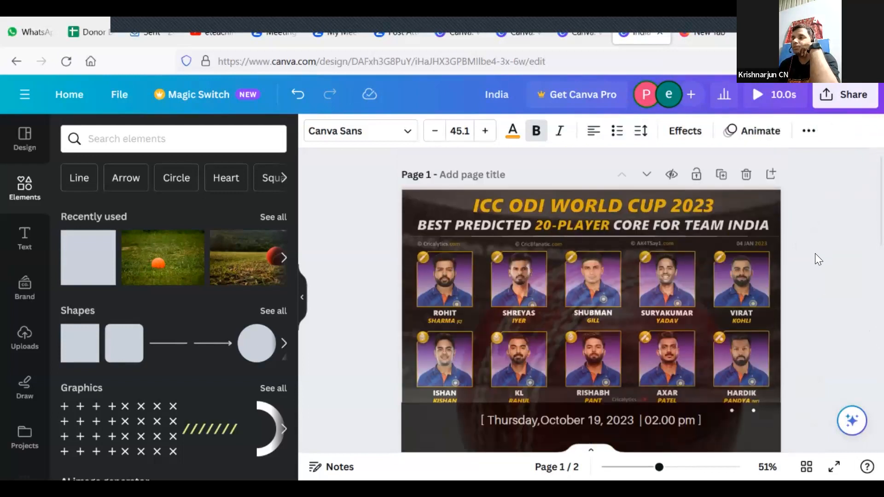
{"action": "left_click", "coordinate": [854, 95]}
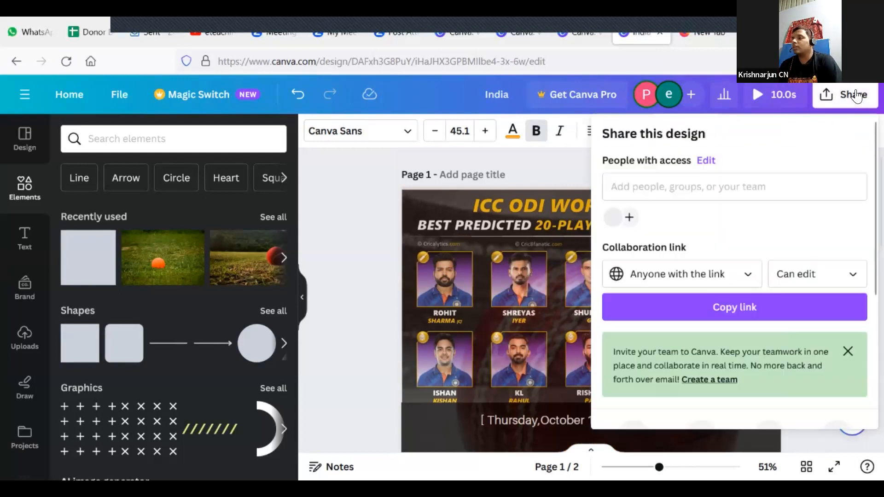
{"action": "left_click", "coordinate": [360, 182]}
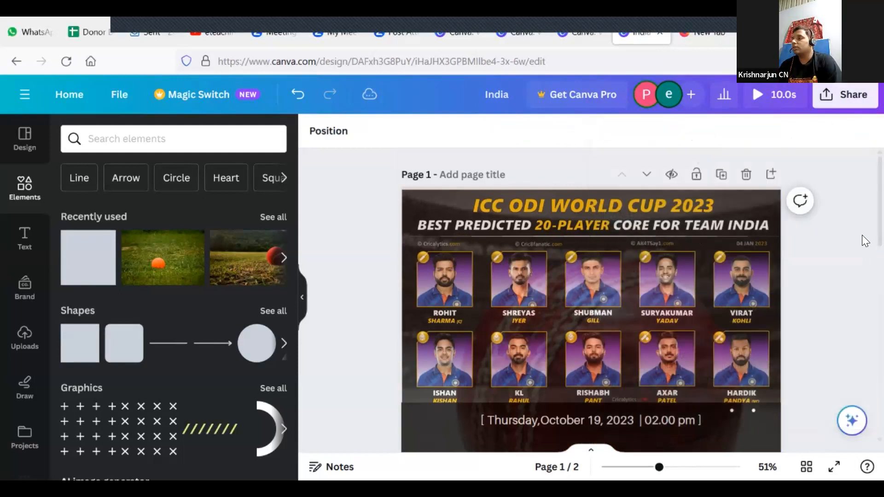
Step: Delete the translucent cricket ball photo overlaying page 1
{"action": "scroll", "coordinate": [863, 248], "scroll_direction": "down", "scroll_amount": 3}
{"action": "left_click_drag", "start_coordinate": [862, 249], "coordinate": [861, 248]}
{"action": "left_click", "coordinate": [606, 387]}
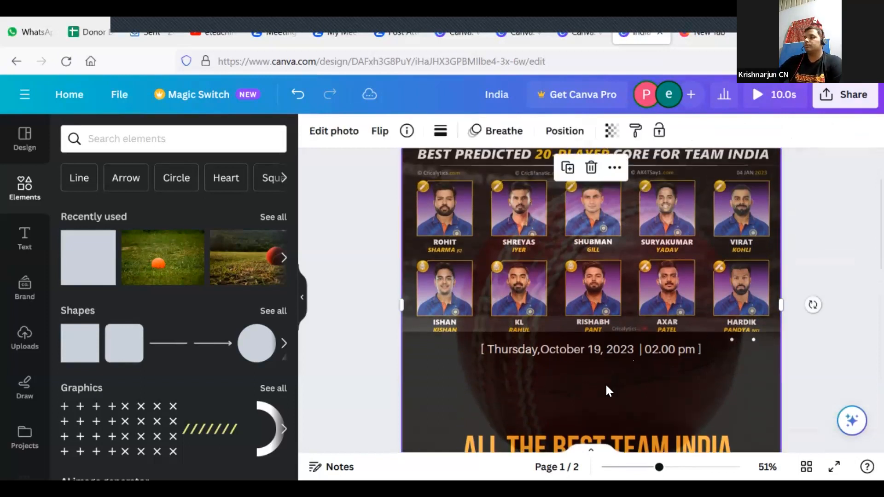
{"action": "key", "text": "Delete"}
{"action": "left_click", "coordinate": [464, 392]}
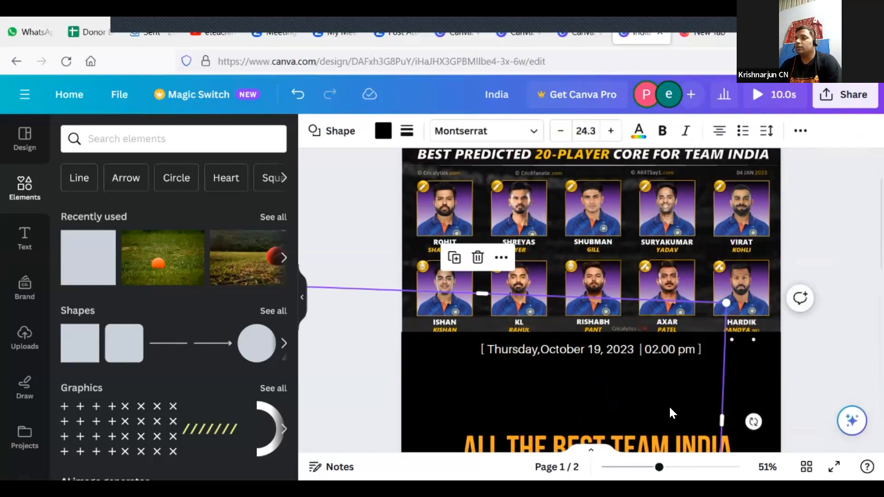
Step: Move the "ALL THE BEST TEAM INDIA" text up to just below the match date line
{"action": "scroll", "coordinate": [864, 274], "scroll_direction": "down", "scroll_amount": 2}
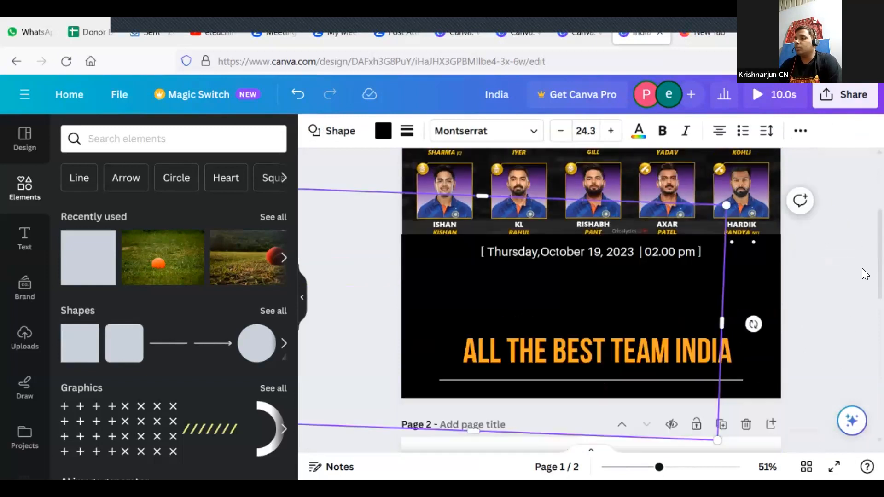
{"action": "left_click", "coordinate": [572, 311]}
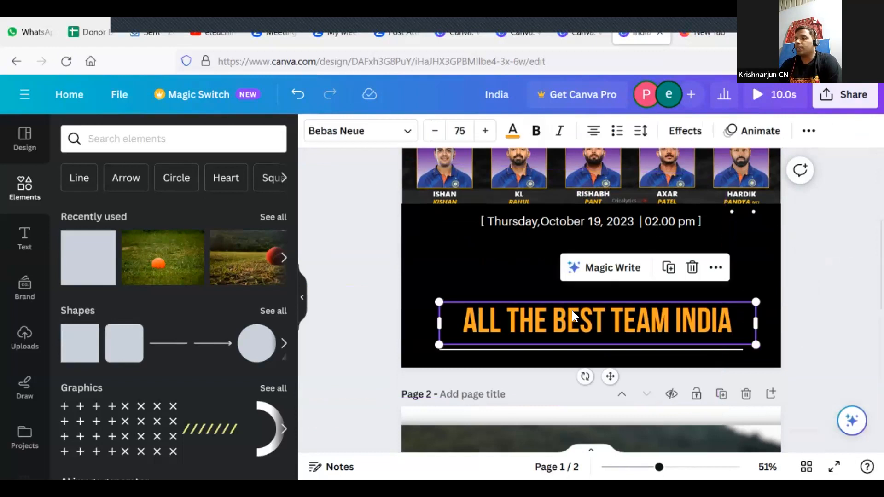
{"action": "left_click_drag", "start_coordinate": [585, 277], "coordinate": [579, 262]}
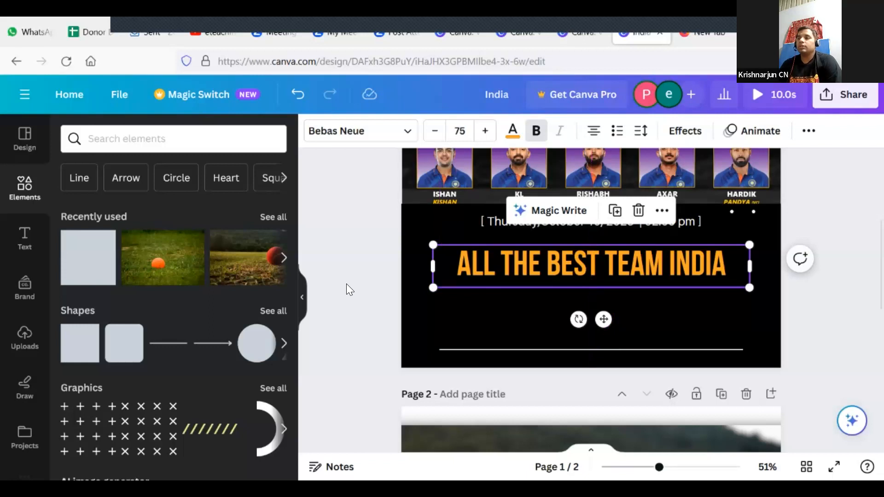
Step: Add a heading reading "Best Wishes from Rain Tree School" below the "ALL THE BEST TEAM INDIA" text on page 1
{"action": "left_click", "coordinate": [26, 238]}
{"action": "left_click", "coordinate": [146, 310]}
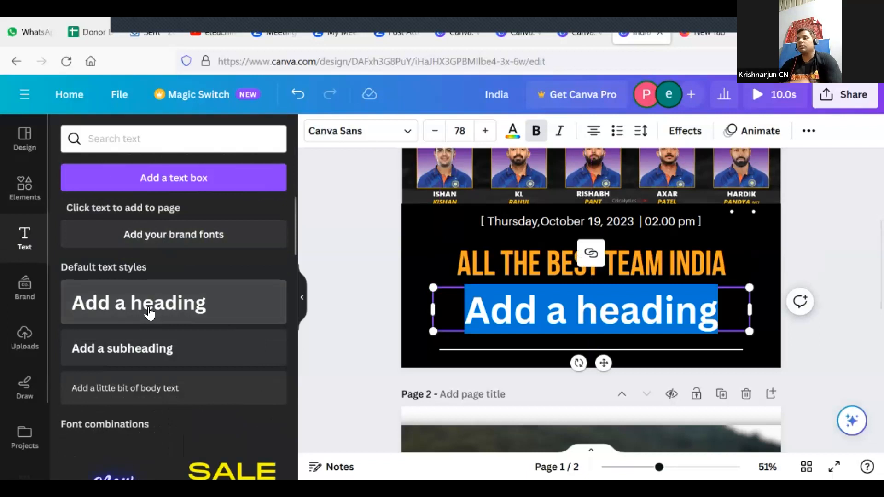
{"action": "type", "text": "Best Wishes from"}
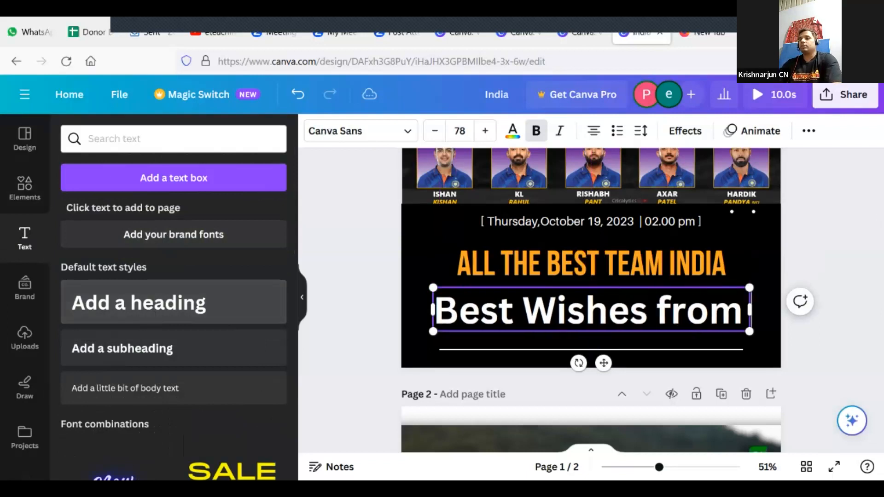
{"action": "type", "text": " Rain Tree School"}
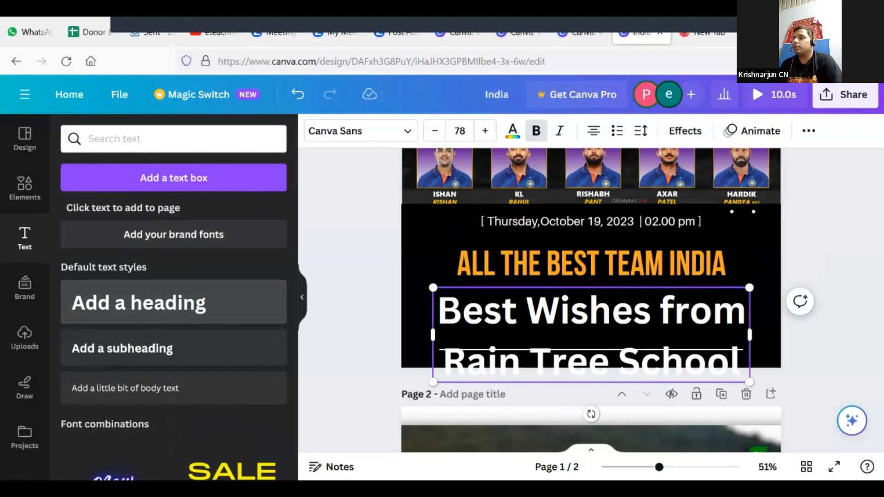
Step: Reduce the new heading's font size to 73 and join "Rain Tree" into "RainTree"
{"action": "key", "text": "ctrl+a"}
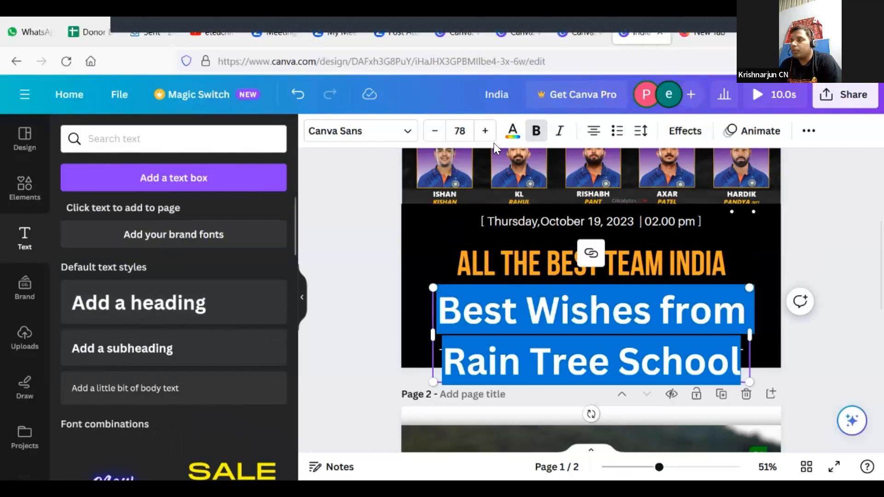
{"action": "left_click", "coordinate": [433, 130]}
{"action": "left_click", "coordinate": [433, 131]}
{"action": "left_click", "coordinate": [433, 130]}
{"action": "left_click", "coordinate": [433, 131]}
{"action": "left_click", "coordinate": [433, 131]}
{"action": "left_click", "coordinate": [540, 359]}
{"action": "key", "text": "BackSpace"}
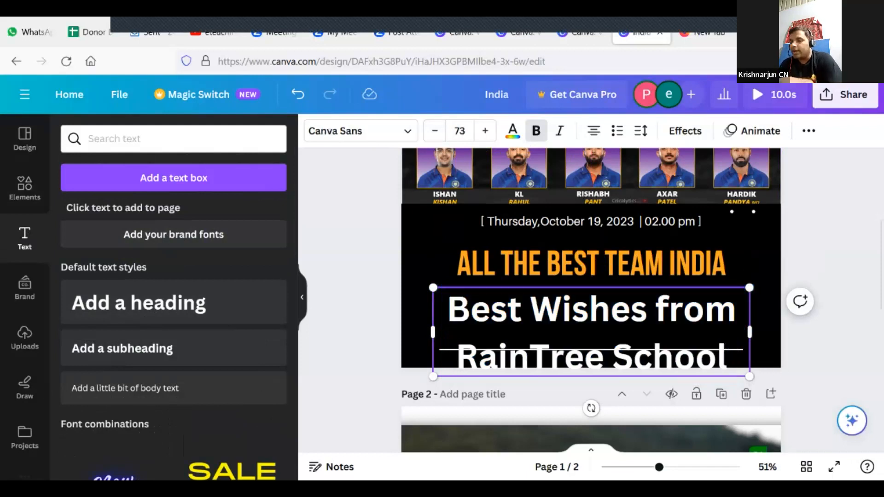
Step: Set the font size of the whole "Best Wishes from RainTree School" heading to 59
{"action": "key", "text": "ctrl+a"}
{"action": "left_click", "coordinate": [435, 132]}
{"action": "left_click", "coordinate": [435, 132]}
{"action": "left_click", "coordinate": [435, 132]}
{"action": "left_click", "coordinate": [435, 132]}
{"action": "left_click", "coordinate": [435, 132]}
{"action": "left_click", "coordinate": [435, 132]}
{"action": "left_click", "coordinate": [435, 132]}
{"action": "left_click", "coordinate": [435, 132]}
{"action": "left_click", "coordinate": [435, 132]}
{"action": "left_click", "coordinate": [435, 132]}
{"action": "left_click", "coordinate": [435, 132]}
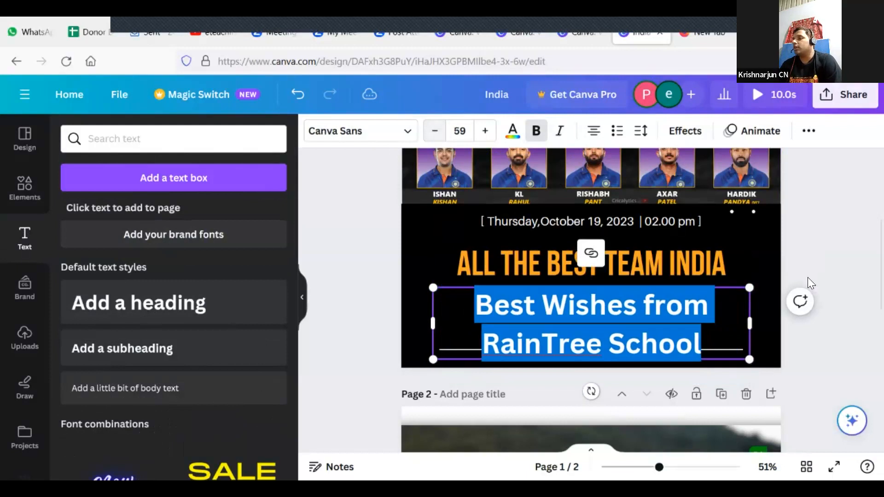
{"action": "left_click", "coordinate": [817, 258]}
Step: Move the "Best Wishes from RainTree School" heading slightly up and shift the white line down to the page's lower edge
{"action": "left_click", "coordinate": [635, 323]}
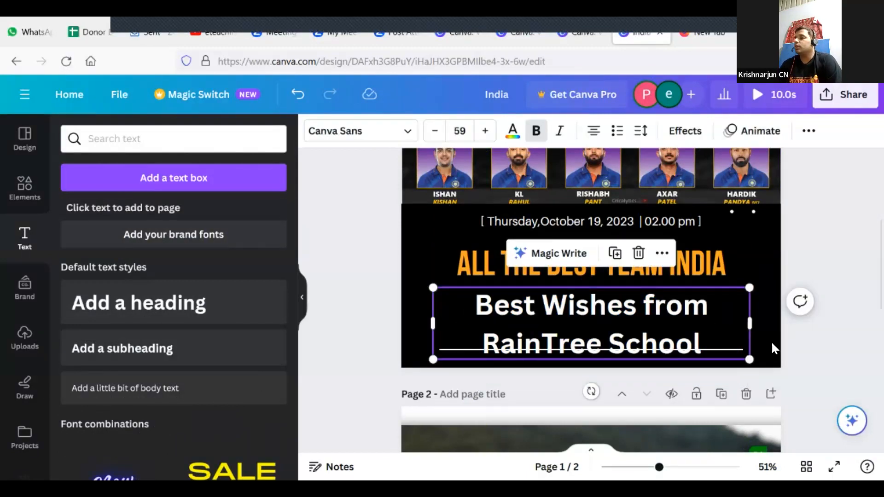
{"action": "left_click", "coordinate": [677, 324]}
{"action": "left_click", "coordinate": [677, 313]}
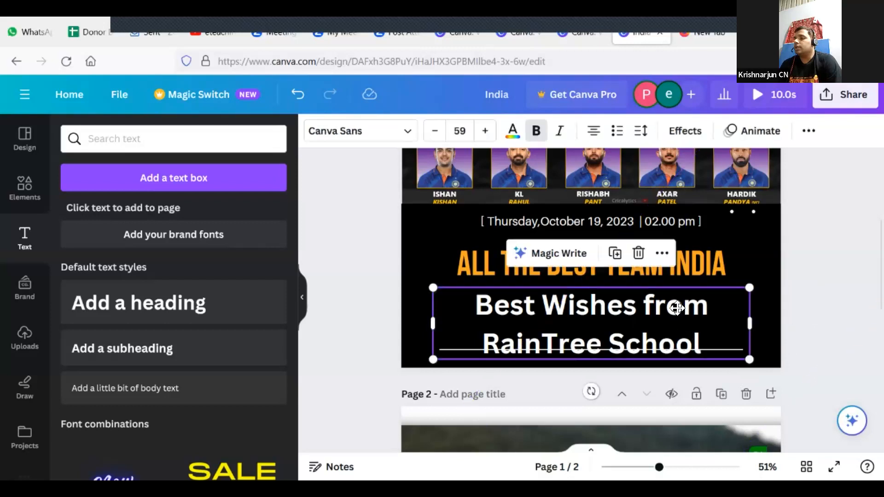
{"action": "left_click_drag", "start_coordinate": [677, 307], "coordinate": [677, 289]}
{"action": "left_click", "coordinate": [697, 349]}
{"action": "left_click_drag", "start_coordinate": [699, 362], "coordinate": [698, 376]}
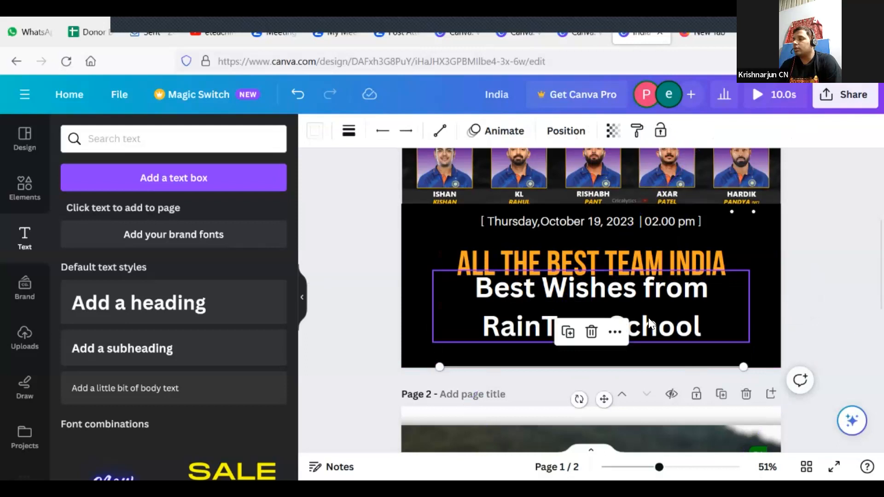
Step: Move the "Best Wishes from RainTree School" heading slightly down and give it an Outline effect in blue #1603F1
{"action": "left_click", "coordinate": [649, 323]}
{"action": "left_click_drag", "start_coordinate": [651, 326], "coordinate": [650, 336]}
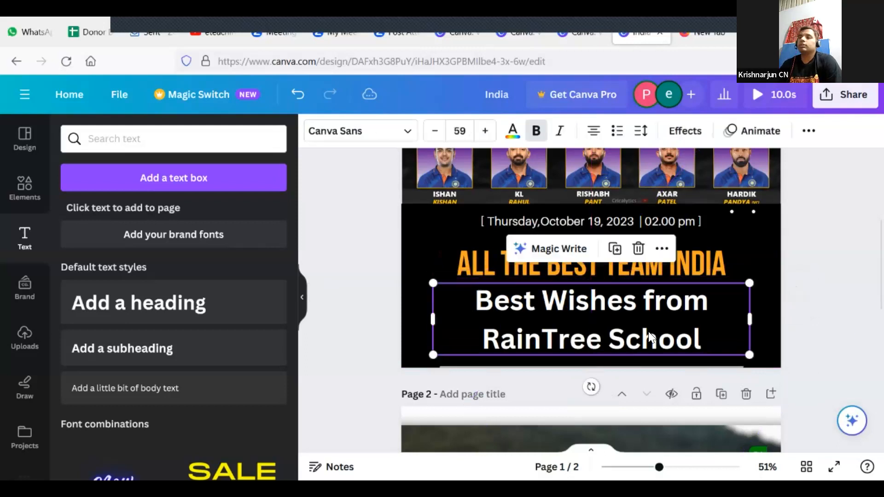
{"action": "left_click", "coordinate": [685, 131]}
{"action": "left_click", "coordinate": [229, 327]}
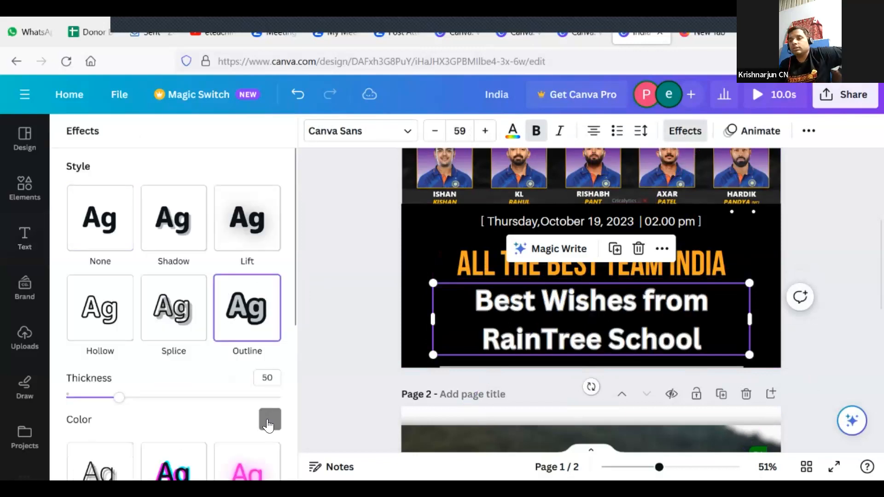
{"action": "left_click", "coordinate": [269, 419]}
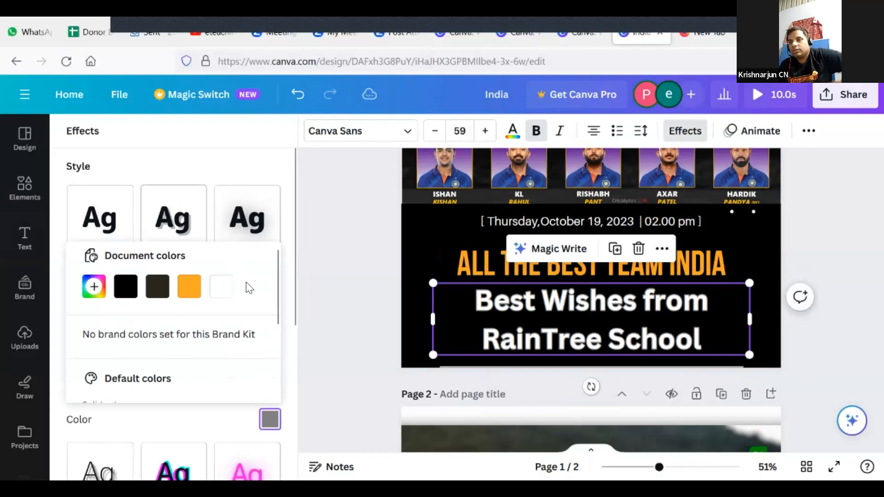
{"action": "left_click", "coordinate": [94, 286]}
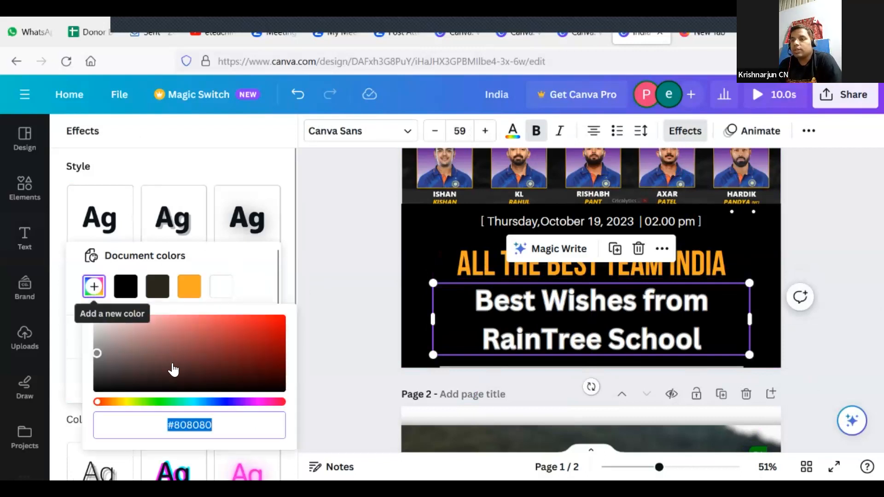
{"action": "left_click", "coordinate": [223, 402]}
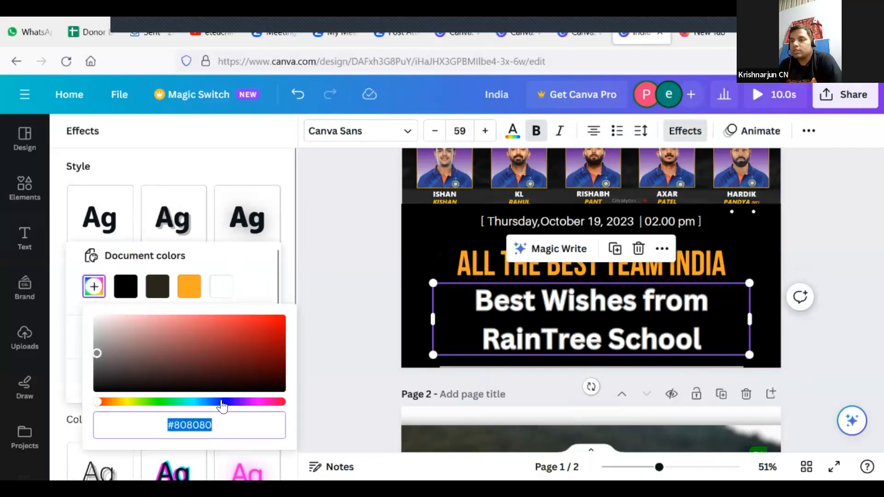
{"action": "left_click", "coordinate": [281, 319]}
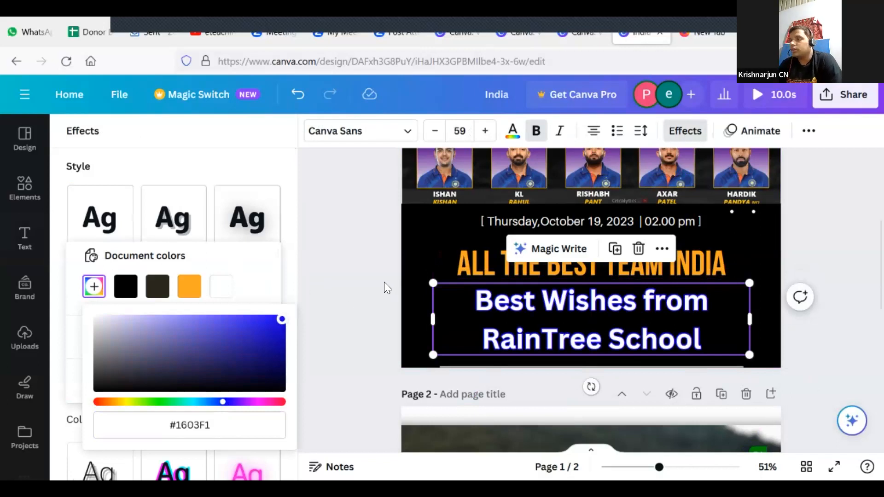
{"action": "left_click", "coordinate": [384, 282]}
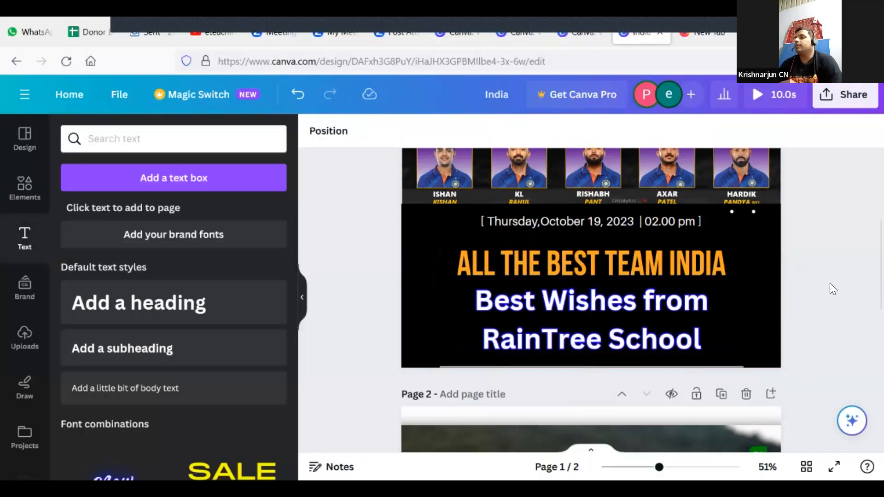
Step: Preview page 1 in full-screen presentation and return to the editor
{"action": "left_click", "coordinate": [619, 311]}
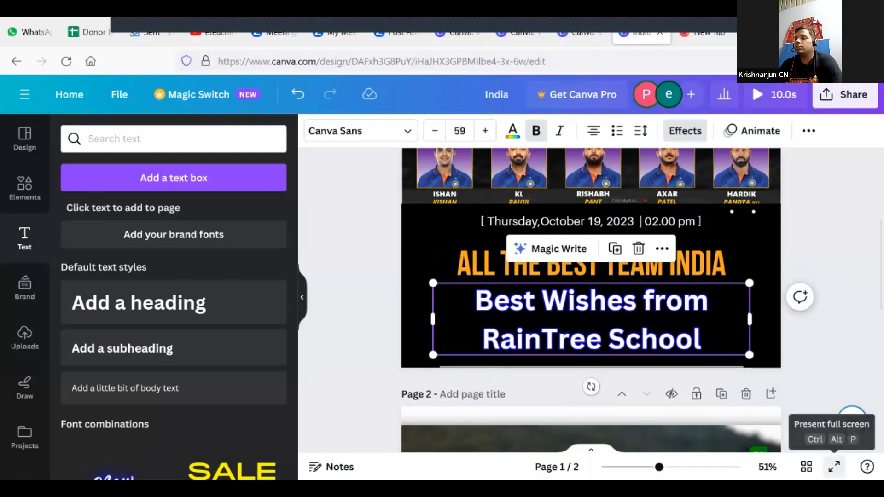
{"action": "left_click", "coordinate": [834, 467]}
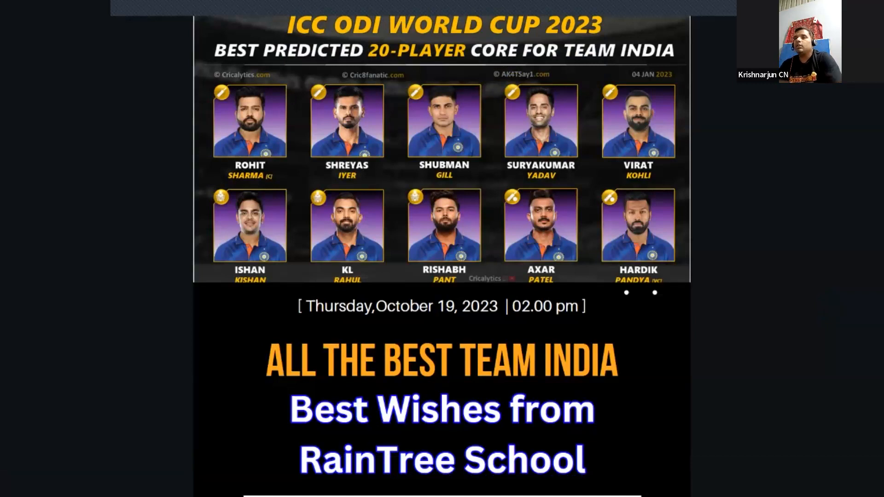
{"action": "key", "text": "Escape"}
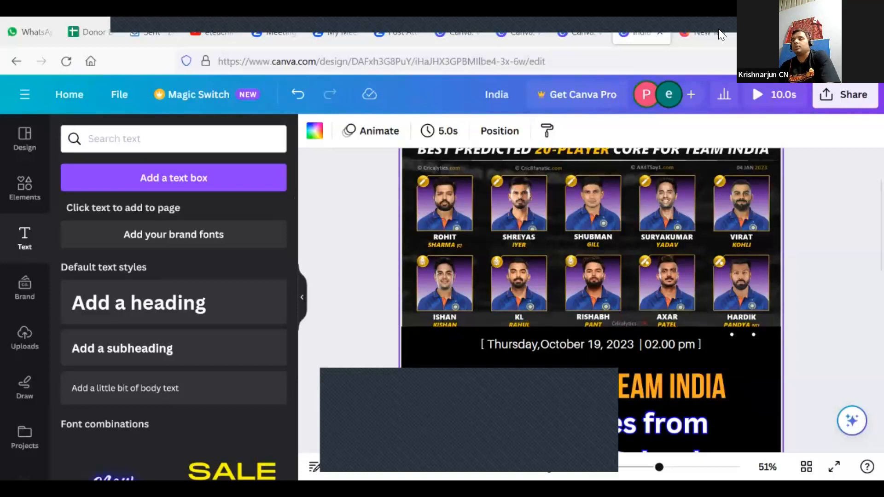
Step: Paste the copied RainTree School logo onto page 1 and shrink it to less than half its size
{"action": "left_click", "coordinate": [412, 413]}
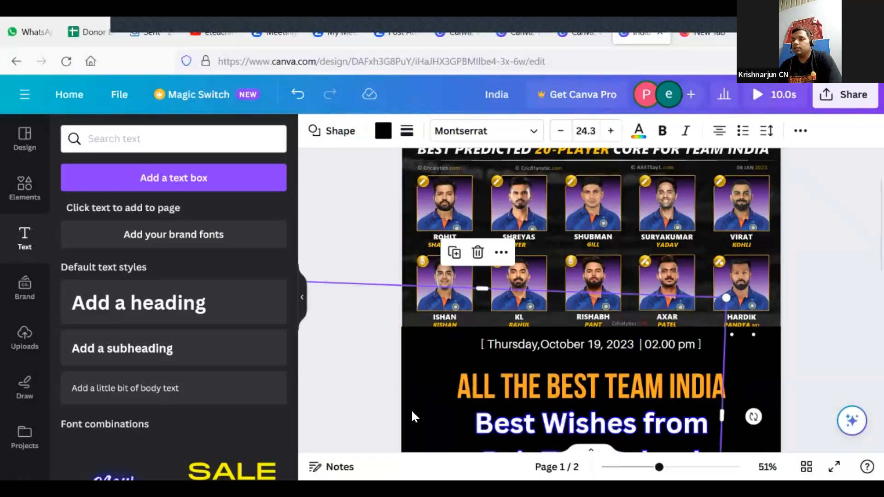
{"action": "key", "text": "ctrl+v"}
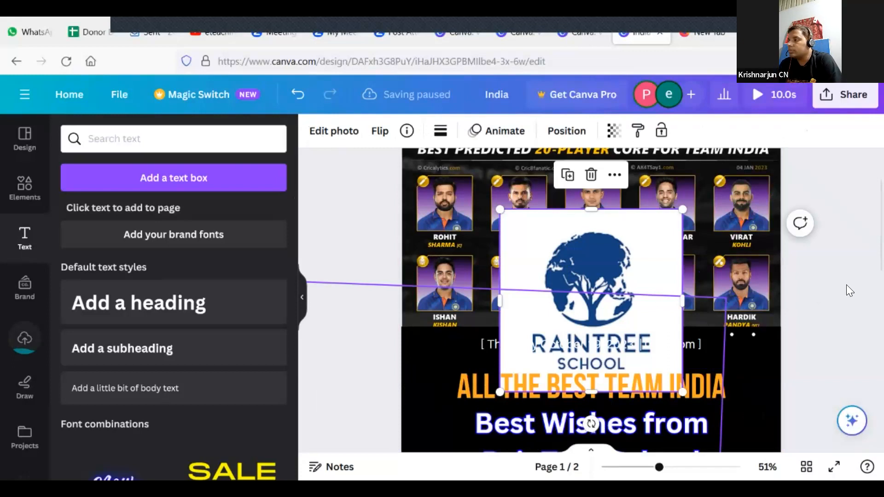
{"action": "scroll", "coordinate": [865, 276], "scroll_direction": "down", "scroll_amount": 3}
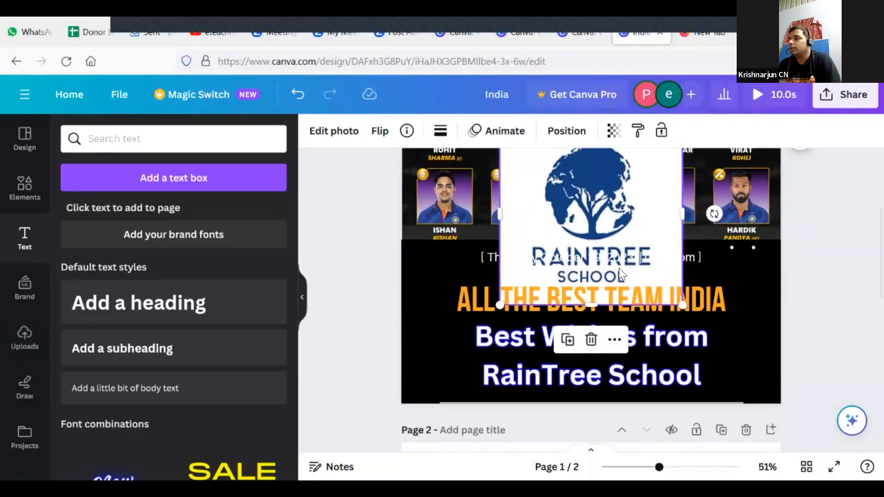
{"action": "left_click_drag", "start_coordinate": [626, 200], "coordinate": [674, 241]}
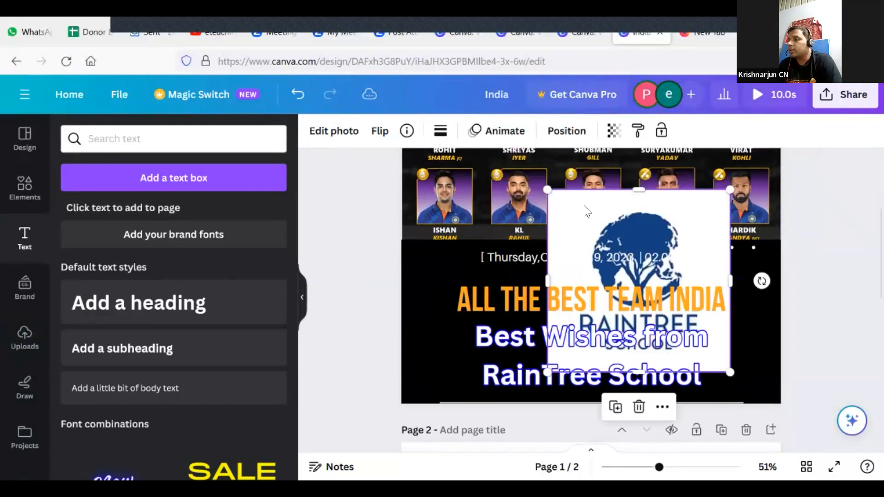
{"action": "left_click_drag", "start_coordinate": [546, 190], "coordinate": [650, 292]}
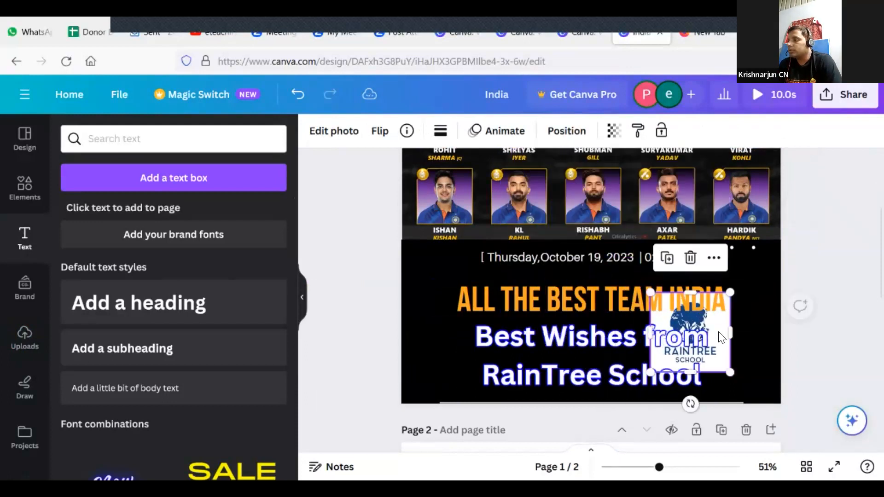
{"action": "left_click", "coordinate": [843, 338]}
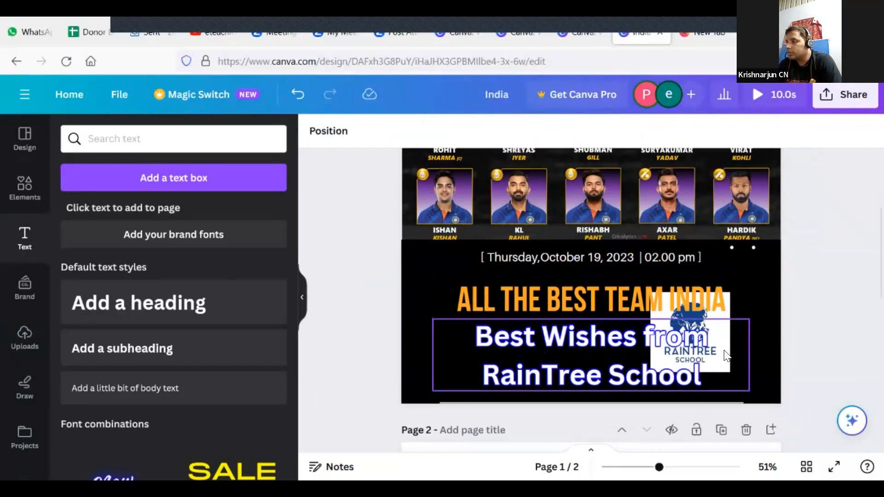
Step: Move the heading off the logo, place the logo in page 1's lower-right corner and shrink it further
{"action": "left_click_drag", "start_coordinate": [694, 340], "coordinate": [681, 264]}
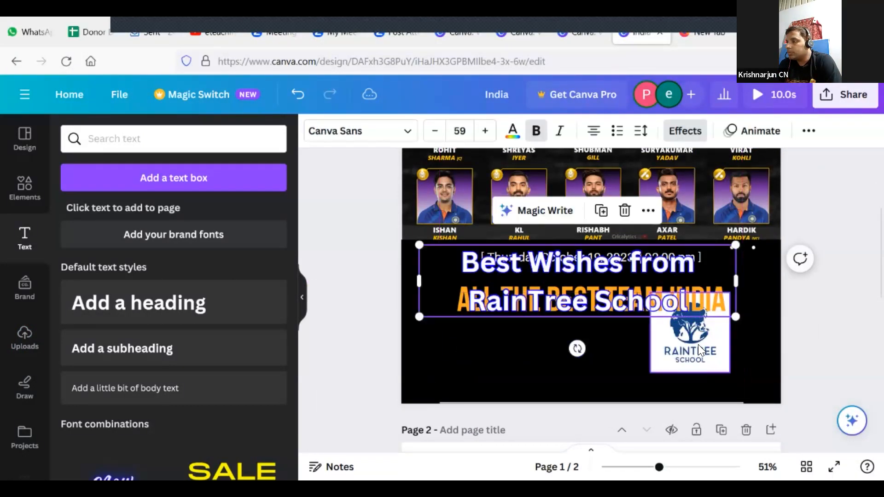
{"action": "left_click", "coordinate": [722, 349]}
{"action": "left_click_drag", "start_coordinate": [722, 350], "coordinate": [772, 382]}
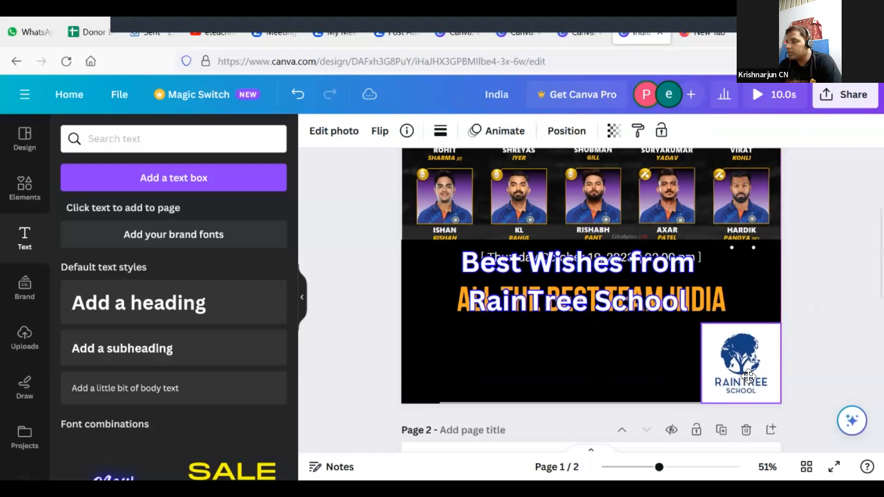
{"action": "left_click_drag", "start_coordinate": [701, 324], "coordinate": [729, 353]}
{"action": "left_click", "coordinate": [825, 341]}
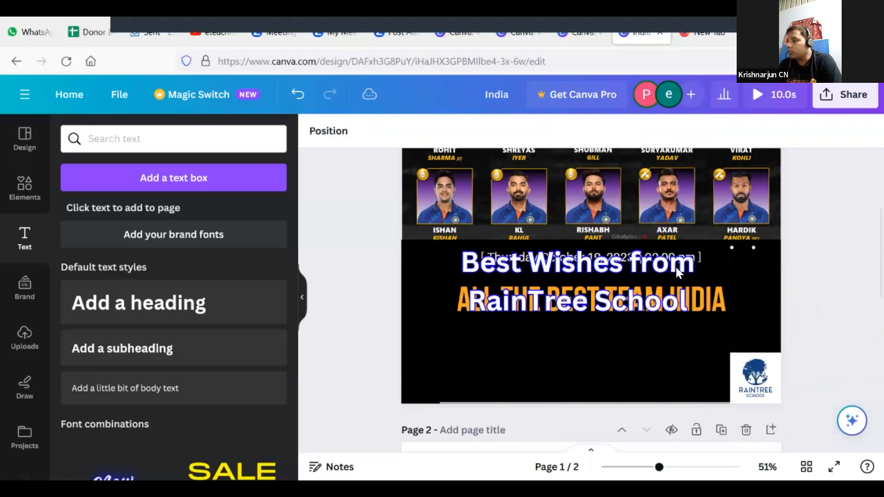
Step: Move the "Best Wishes from RainTree School" heading back below "ALL THE BEST TEAM INDIA", centred on the page
{"action": "left_click", "coordinate": [607, 295]}
{"action": "left_click_drag", "start_coordinate": [610, 330], "coordinate": [614, 360]}
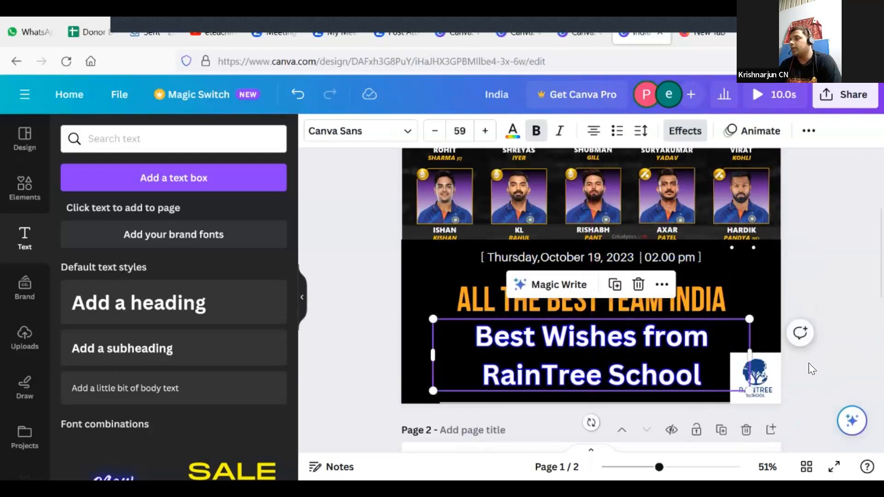
{"action": "left_click", "coordinate": [765, 376]}
Step: Try to open the removebg.org website in the empty browser tab
{"action": "left_click", "coordinate": [702, 31]}
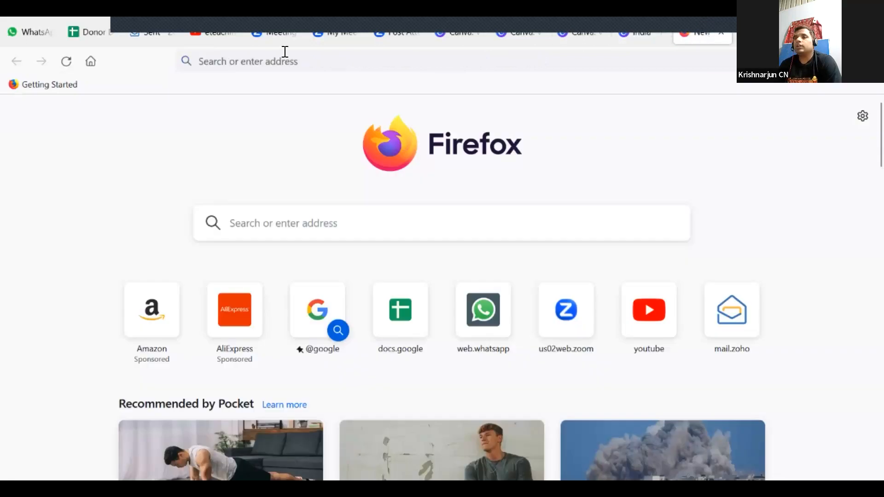
{"action": "left_click", "coordinate": [246, 54]}
{"action": "type", "text": "remove"}
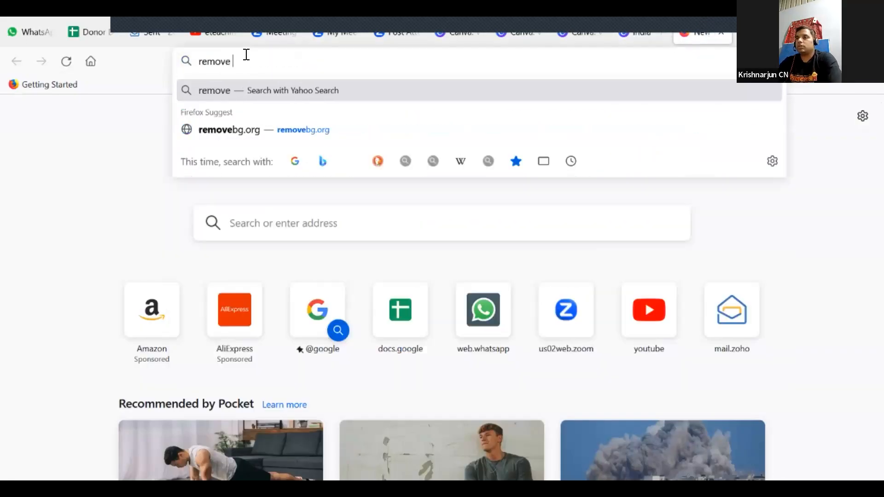
{"action": "type", "text": " b"}
{"action": "left_click", "coordinate": [462, 87]}
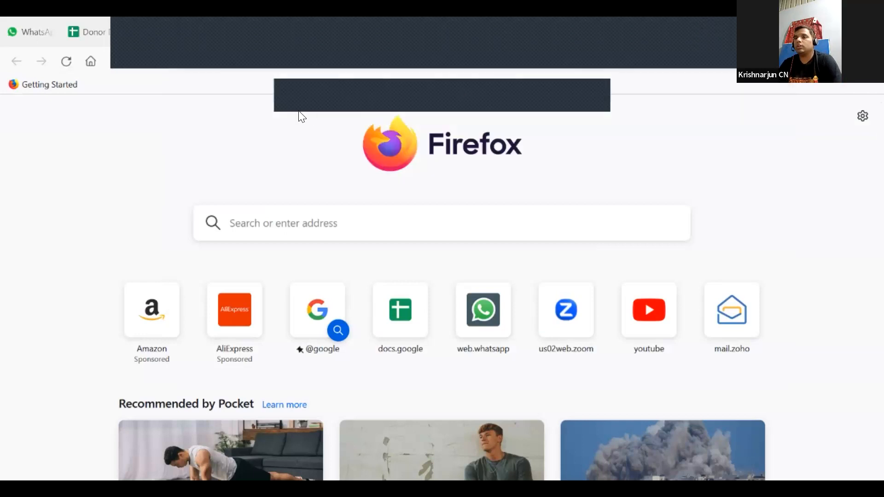
{"action": "left_click", "coordinate": [247, 60]}
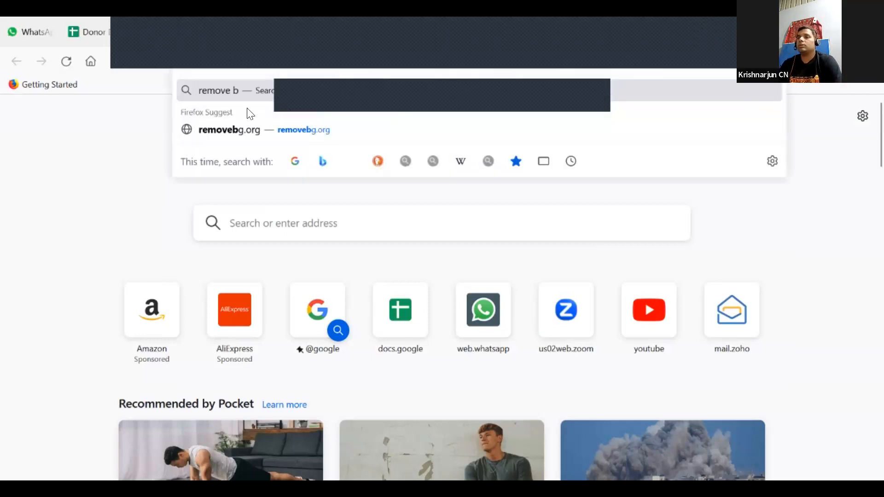
{"action": "left_click", "coordinate": [249, 135]}
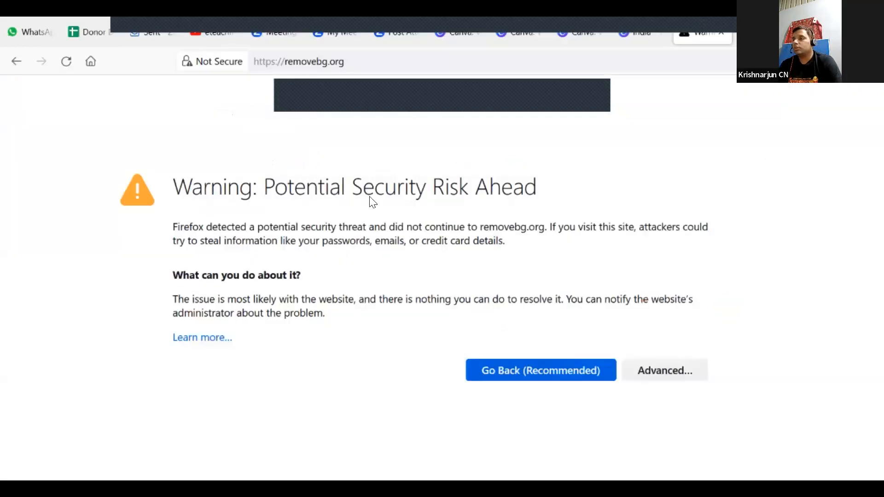
{"action": "left_click", "coordinate": [658, 370]}
{"action": "left_click", "coordinate": [657, 366]}
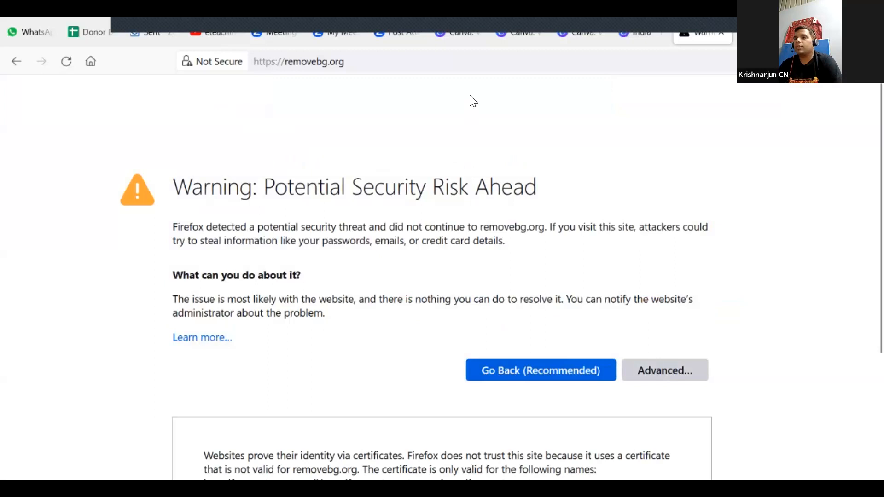
Step: Search the web for "removebg", open the remove.bg site from the results and dismiss its cookie notice
{"action": "left_click", "coordinate": [283, 61]}
{"action": "type", "text": "rem"}
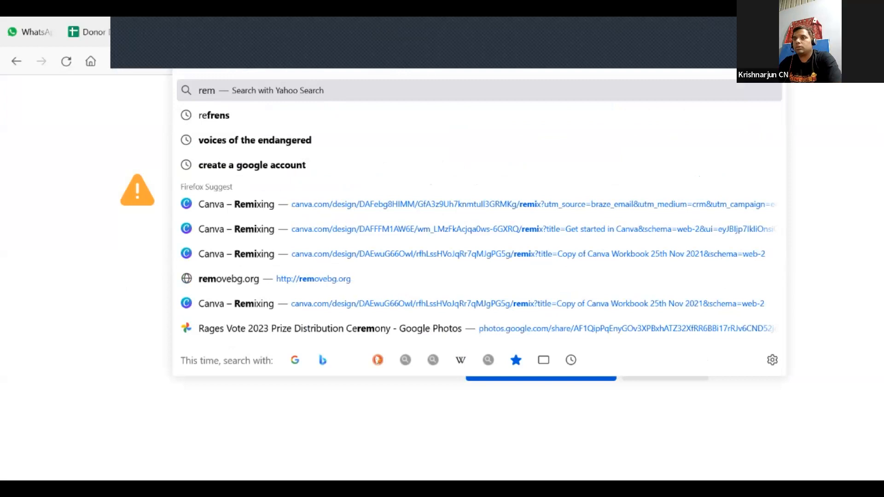
{"action": "type", "text": "ovebg"}
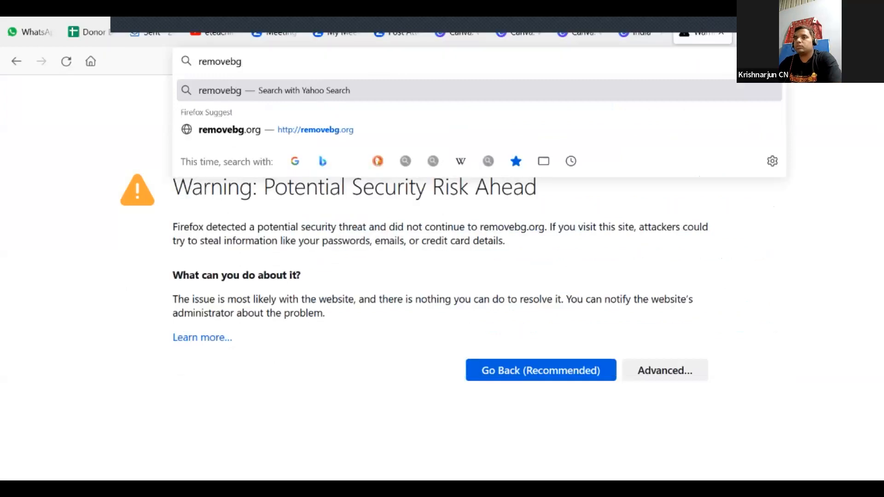
{"action": "key", "text": "Return"}
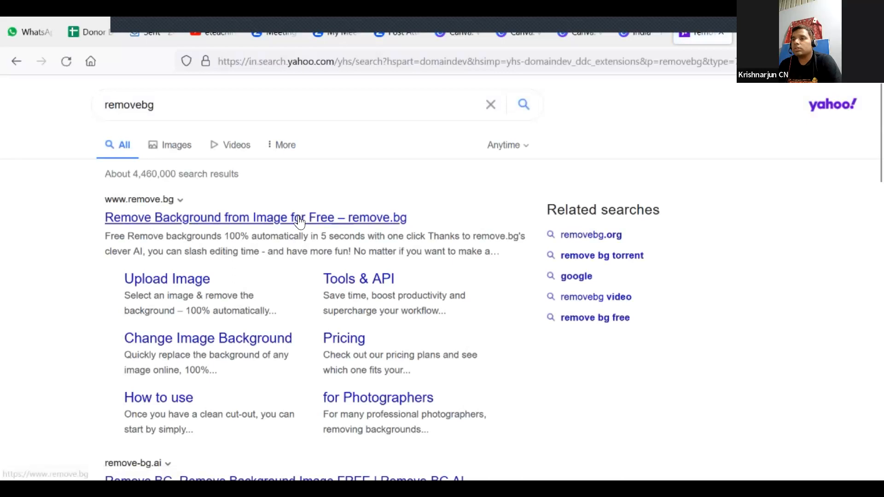
{"action": "left_click", "coordinate": [300, 218]}
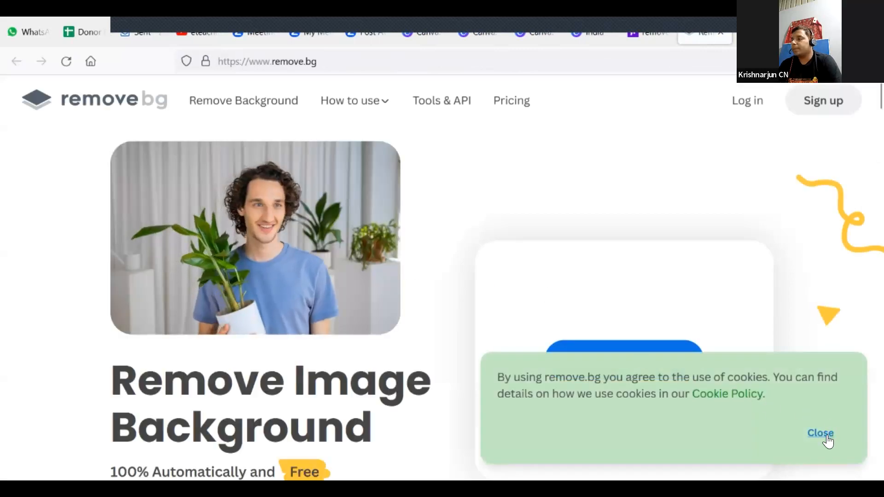
{"action": "left_click", "coordinate": [821, 432]}
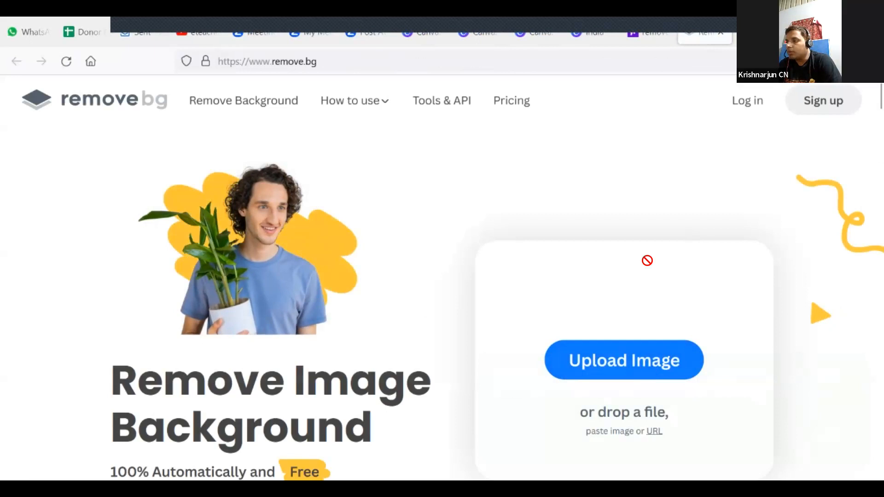
Step: Try to load the RainTree School logo image into remove.bg for background removal
{"action": "left_click_drag", "start_coordinate": [647, 261], "coordinate": [631, 316]}
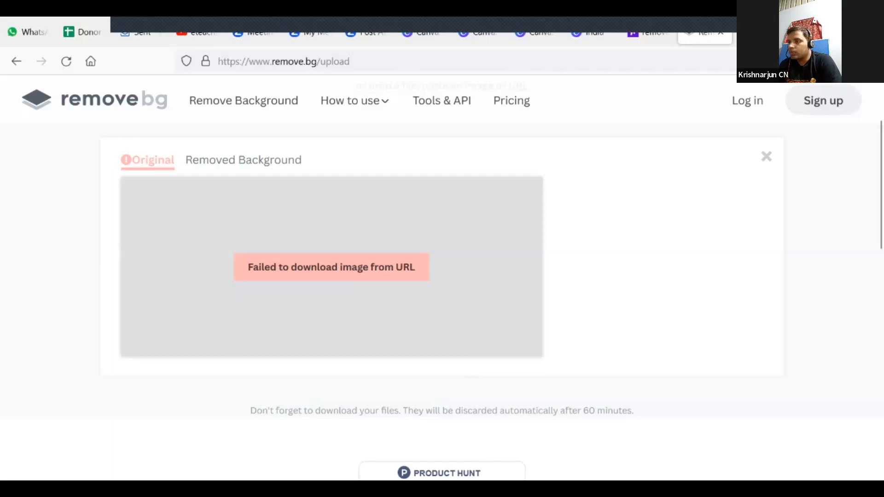
{"action": "key", "text": "ctrl+v"}
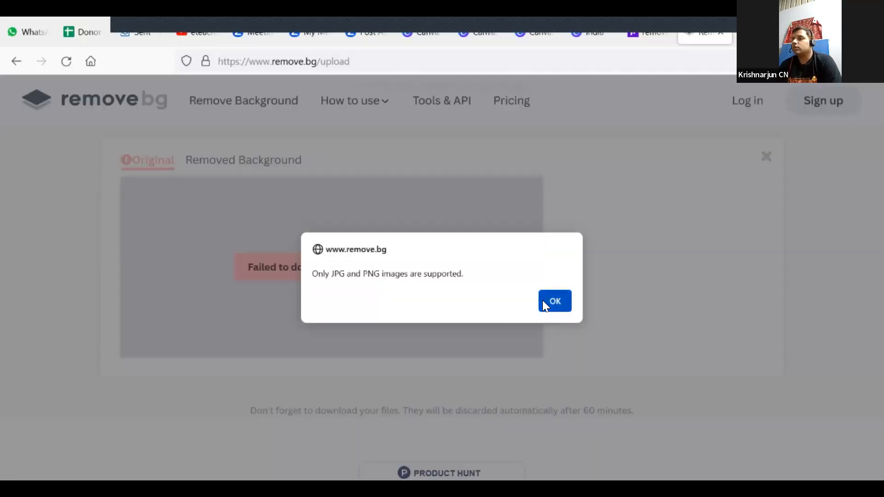
{"action": "left_click", "coordinate": [555, 301]}
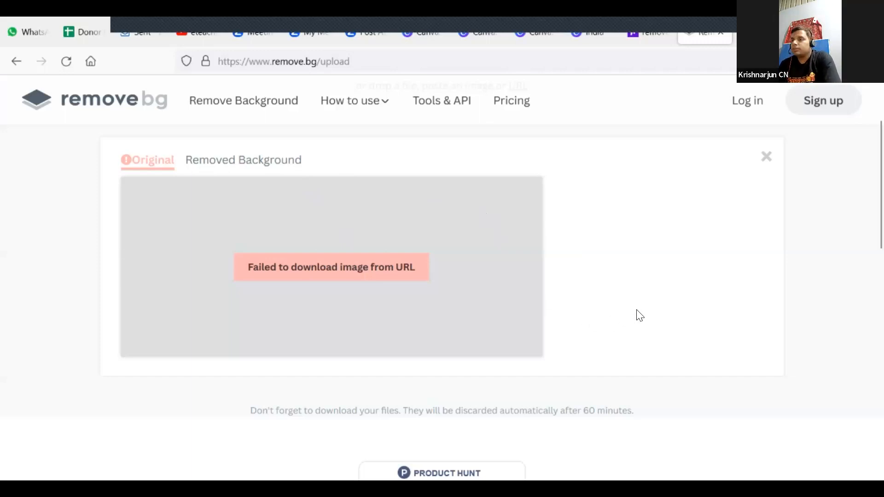
{"action": "key", "text": "alt+Tab"}
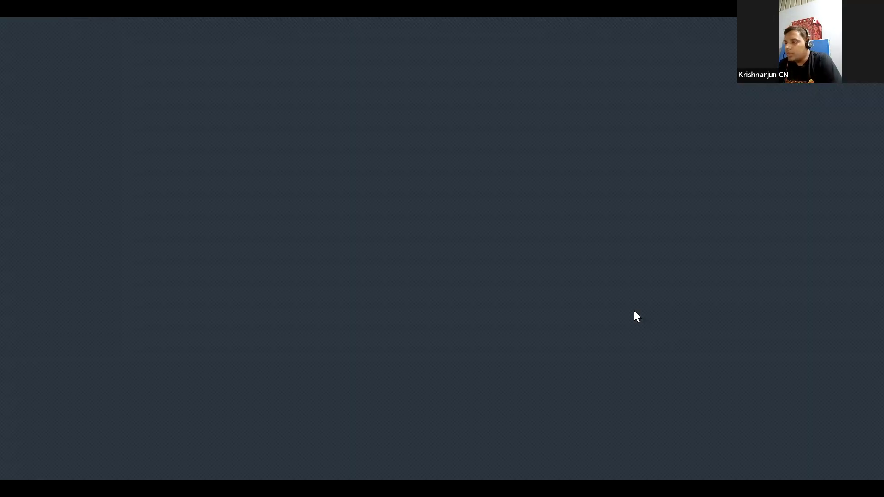
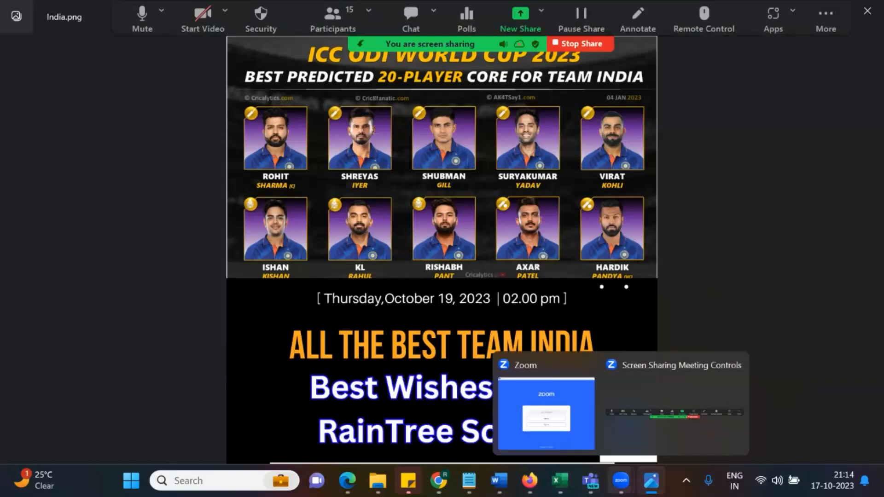
Step: Switch to the India design open in Canva and dismiss its completed PNG download panel
{"action": "mouse_move", "coordinate": [529, 481]}
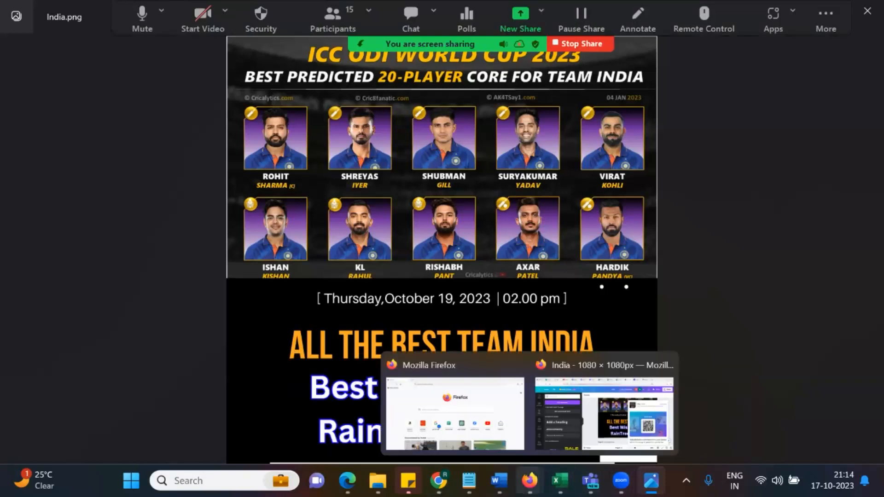
{"action": "left_click", "coordinate": [609, 397]}
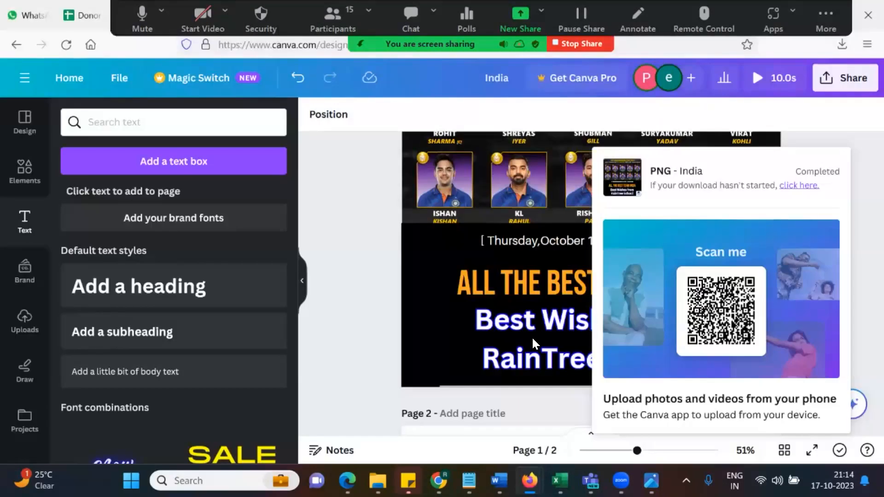
{"action": "left_click", "coordinate": [834, 121]}
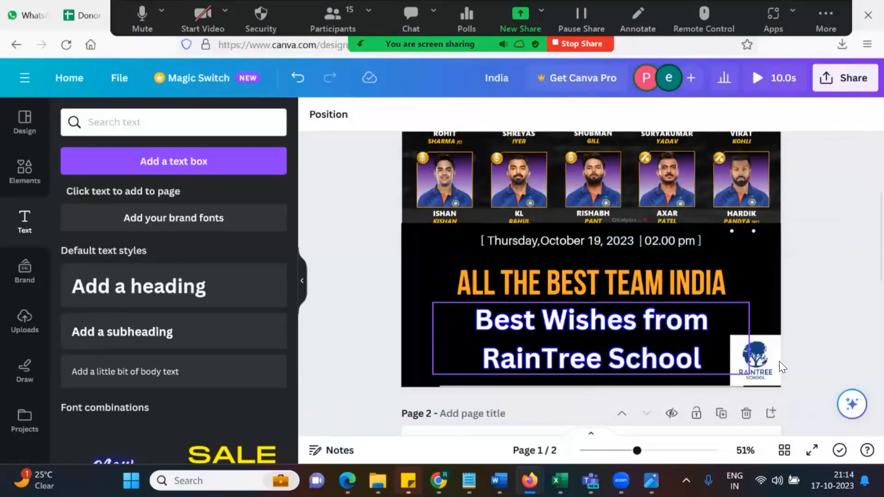
Step: Try the Shadow effect and the Lift effect at intensity 88 on "ALL THE BEST TEAM INDIA", and undo the last change
{"action": "left_click", "coordinate": [659, 274]}
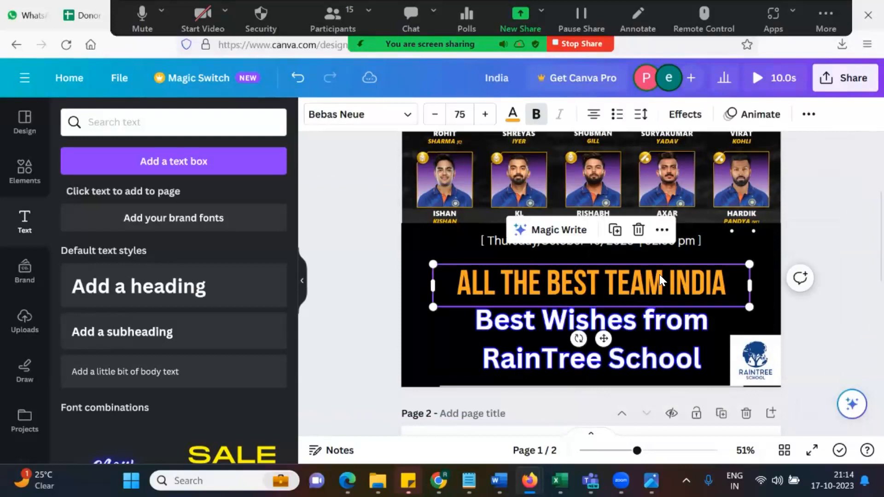
{"action": "left_click", "coordinate": [408, 114]}
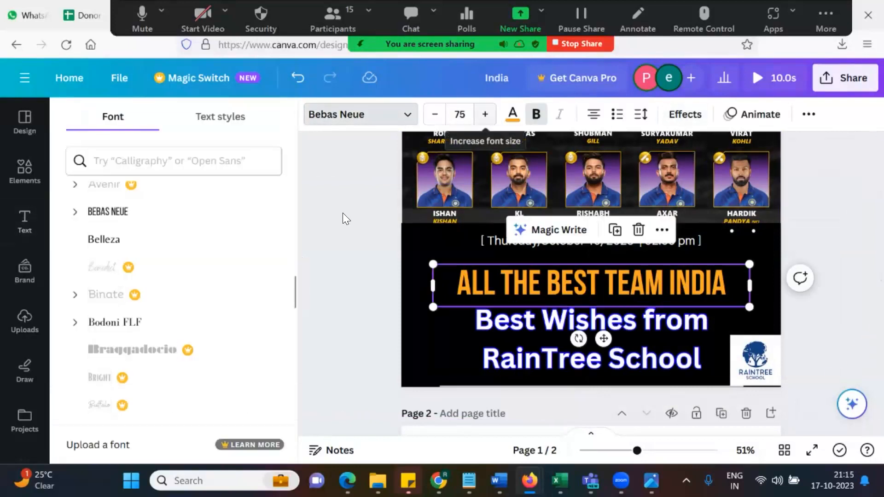
{"action": "left_click", "coordinate": [407, 114]}
{"action": "left_click", "coordinate": [687, 118]}
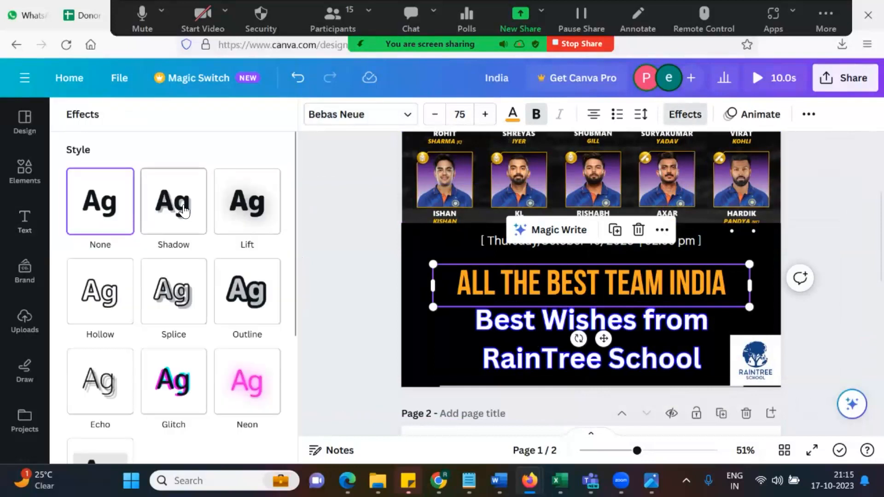
{"action": "left_click", "coordinate": [179, 208]}
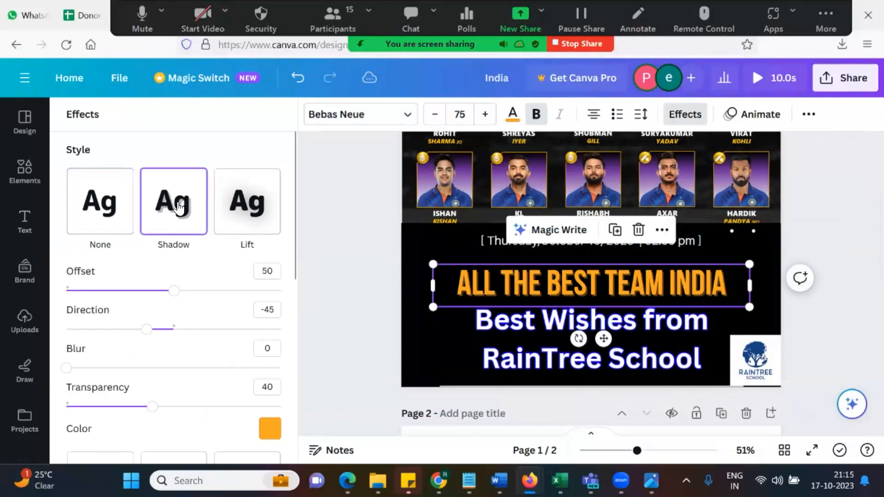
{"action": "left_click", "coordinate": [247, 202]}
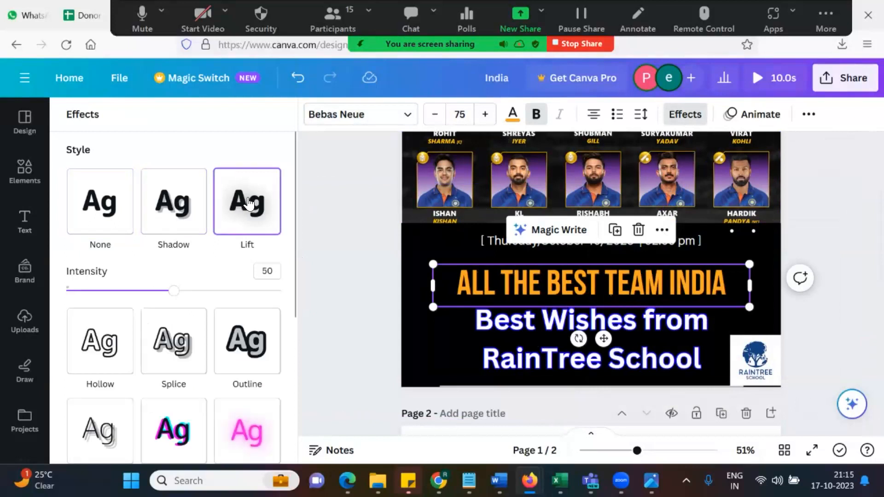
{"action": "left_click_drag", "start_coordinate": [172, 291], "coordinate": [309, 302]}
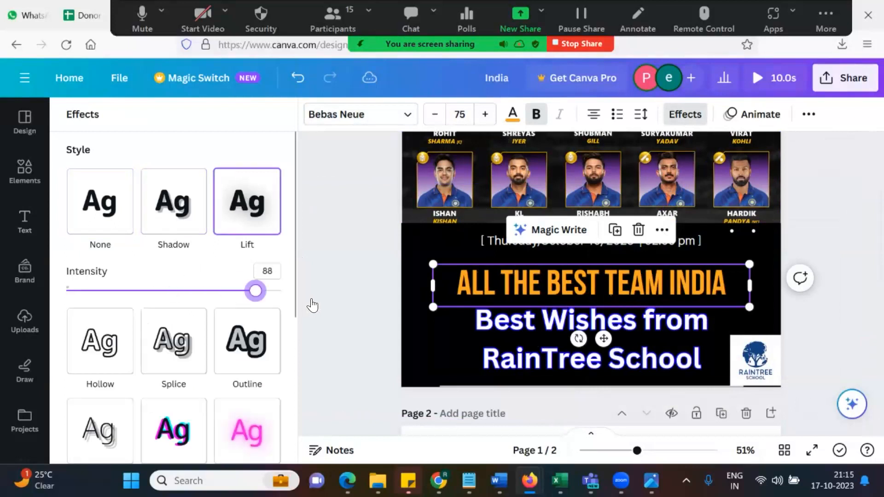
{"action": "key", "text": "ctrl+z"}
Step: Compare the Hollow, Splice and Outline effects on the "ALL THE BEST TEAM INDIA" heading and apply Hollow
{"action": "left_click", "coordinate": [104, 341]}
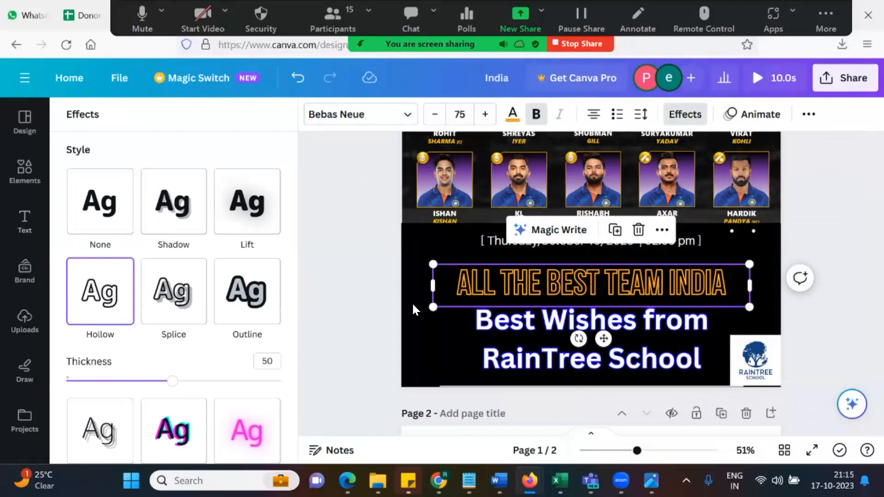
{"action": "left_click", "coordinate": [178, 291]}
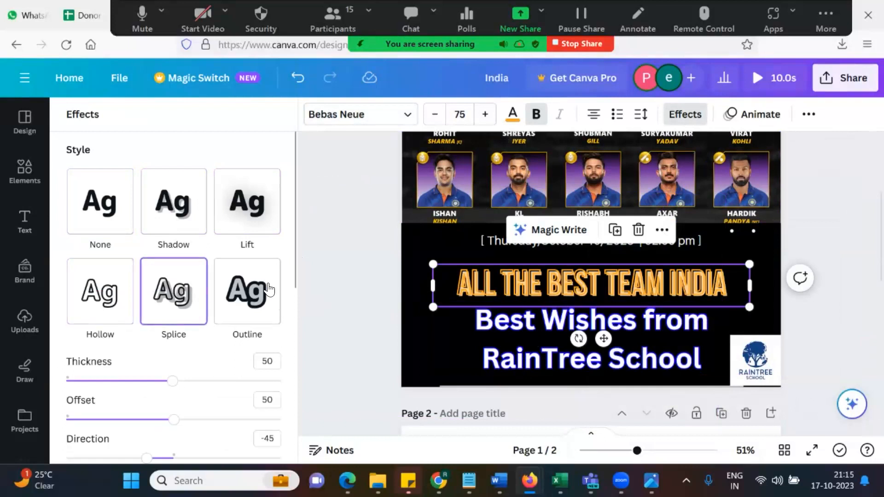
{"action": "left_click", "coordinate": [228, 299]}
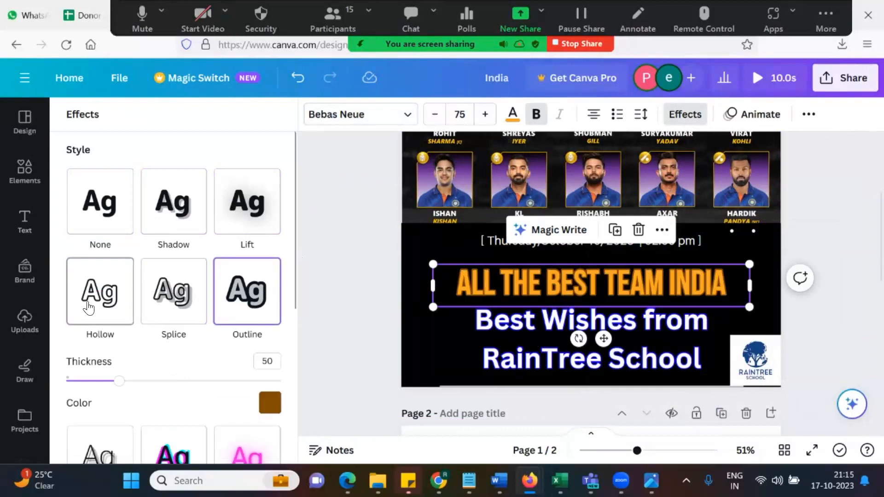
{"action": "left_click", "coordinate": [88, 305]}
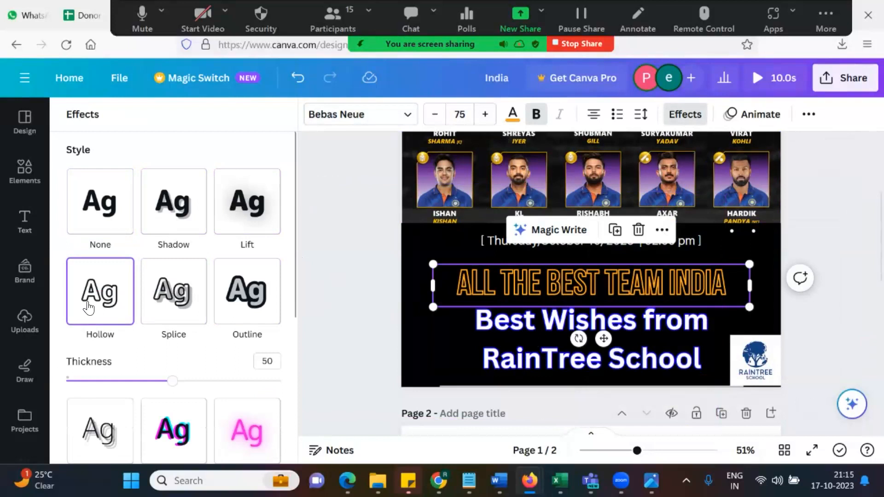
Step: Enlarge the "ALL THE BEST TEAM INDIA" heading to about size 90.3 and centre it between the date line and the best wishes text
{"action": "left_click_drag", "start_coordinate": [547, 283], "coordinate": [513, 171]}
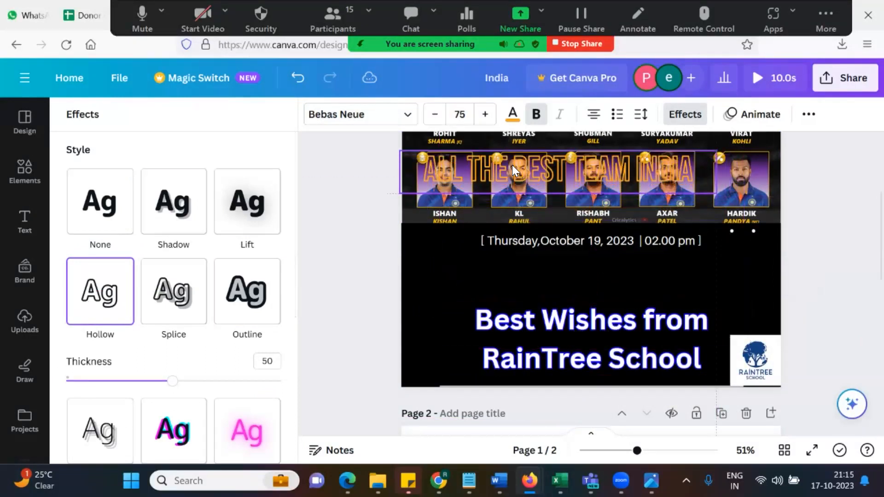
{"action": "left_click_drag", "start_coordinate": [715, 193], "coordinate": [776, 217]}
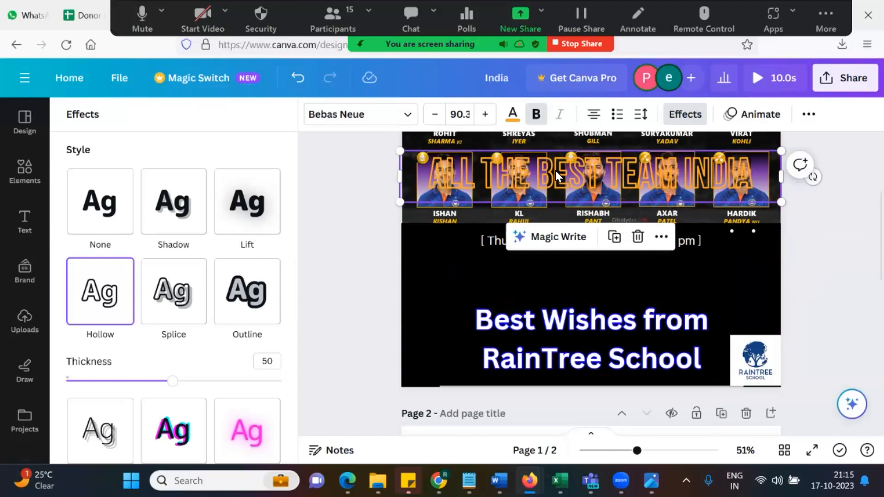
{"action": "left_click_drag", "start_coordinate": [555, 170], "coordinate": [555, 275]}
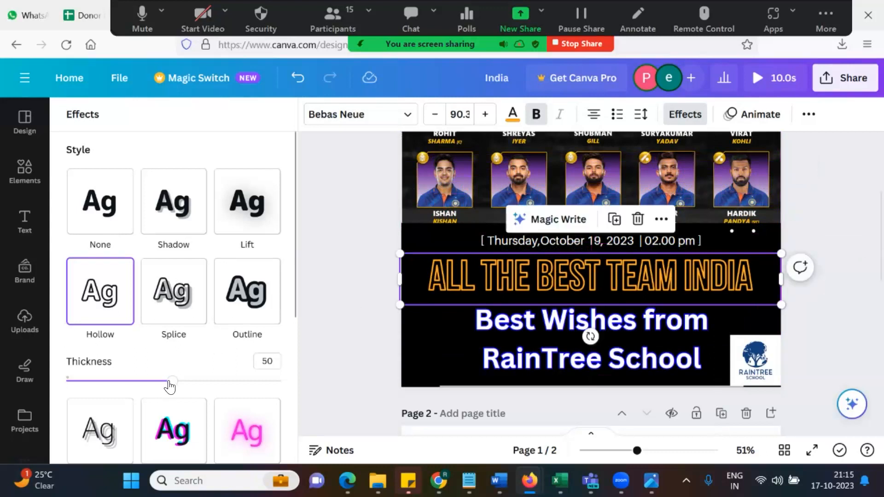
Step: Set the heading's Hollow effect thickness to 31 and leave the effect settings
{"action": "left_click_drag", "start_coordinate": [172, 386], "coordinate": [132, 378]}
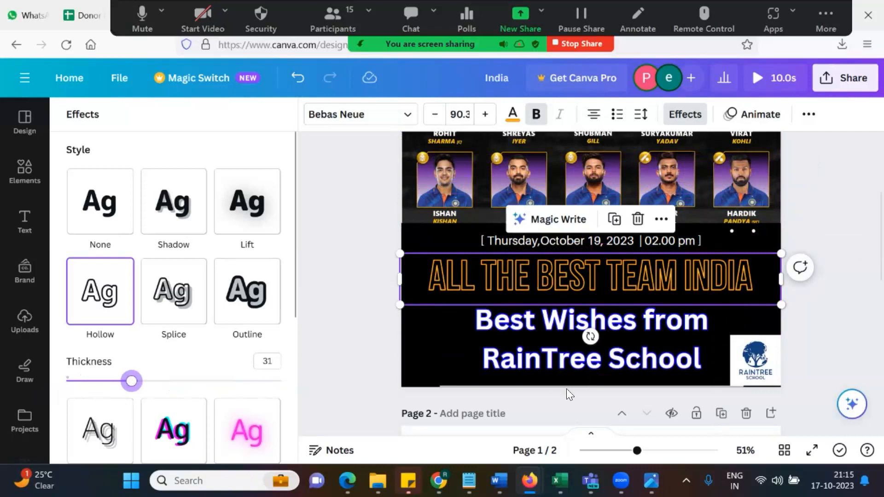
{"action": "left_click", "coordinate": [737, 317]}
{"action": "left_click", "coordinate": [829, 203]}
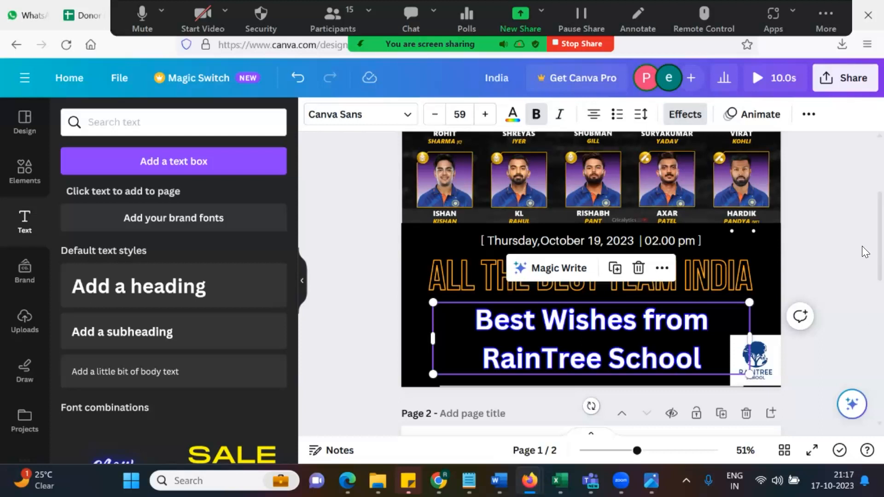
Step: Look over both pages of the finished post and stop the Zoom screen share
{"action": "scroll", "coordinate": [865, 256], "scroll_direction": "down", "scroll_amount": 7}
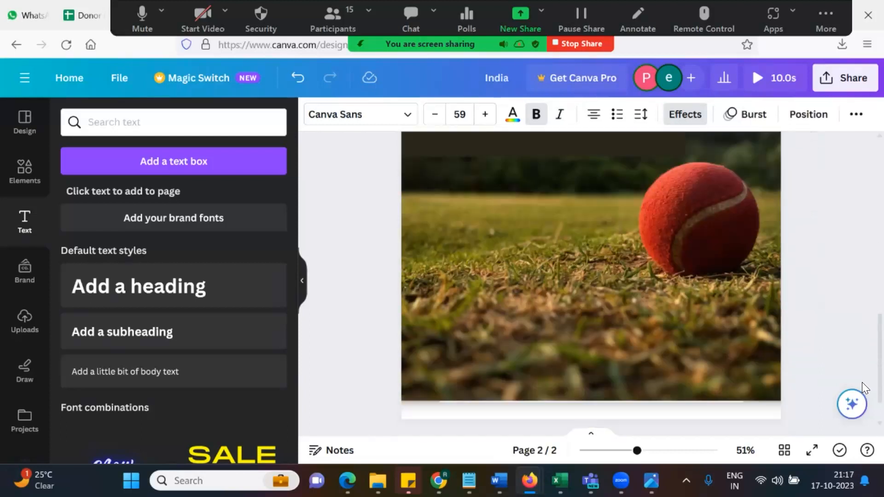
{"action": "scroll", "coordinate": [865, 295], "scroll_direction": "up", "scroll_amount": 5}
{"action": "scroll", "coordinate": [866, 267], "scroll_direction": "up", "scroll_amount": 4}
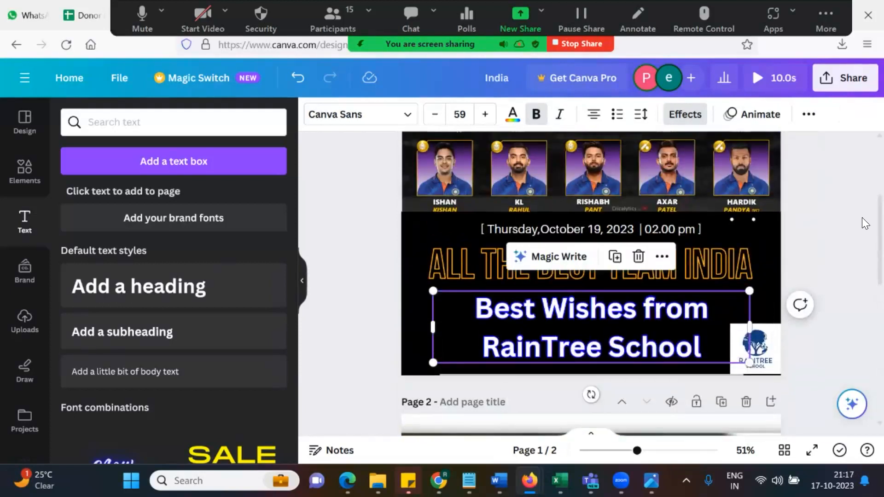
{"action": "left_click", "coordinate": [590, 44]}
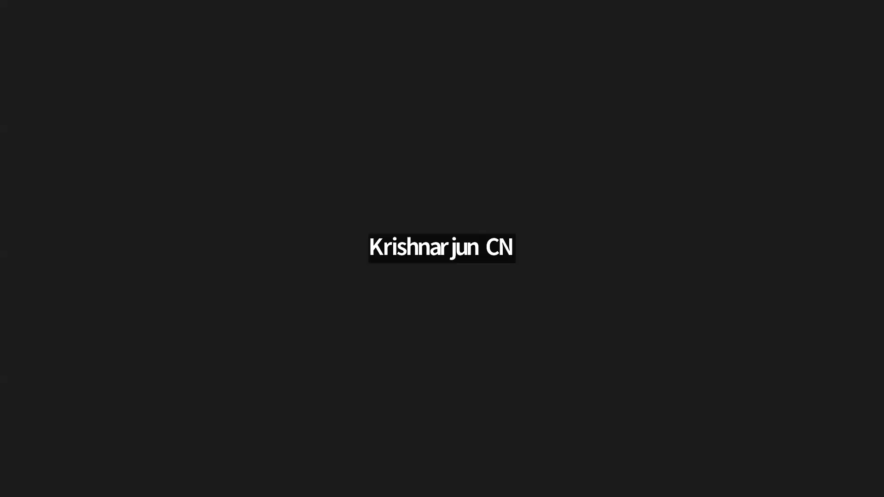